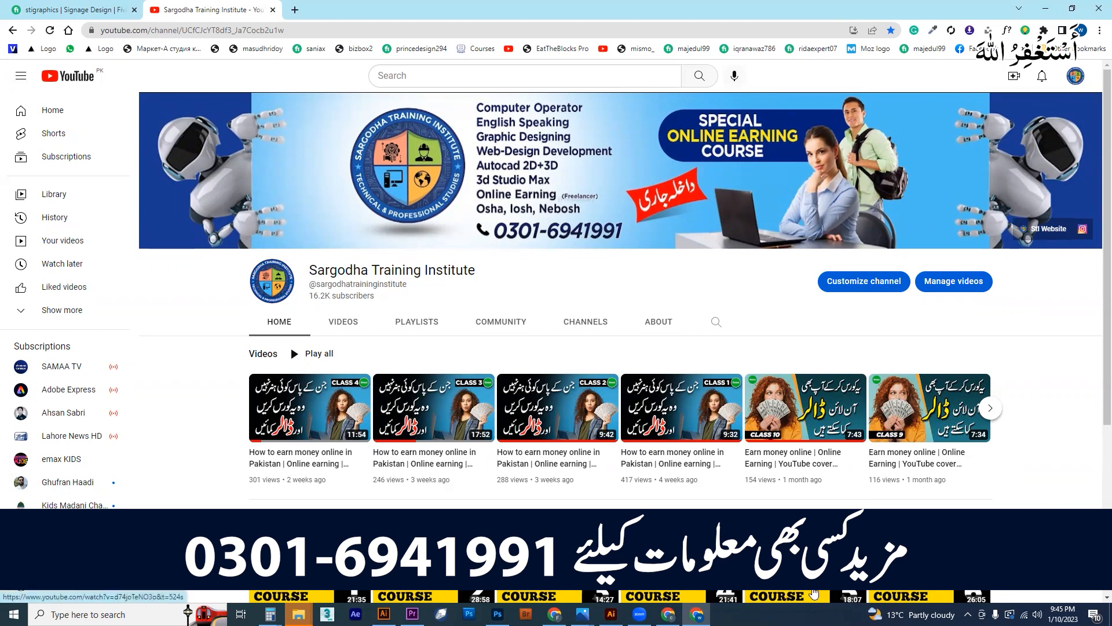
Step: Switch to the Fiverr order page and examine the order's price, time left to deliver, requirements and attachments
click(668, 614)
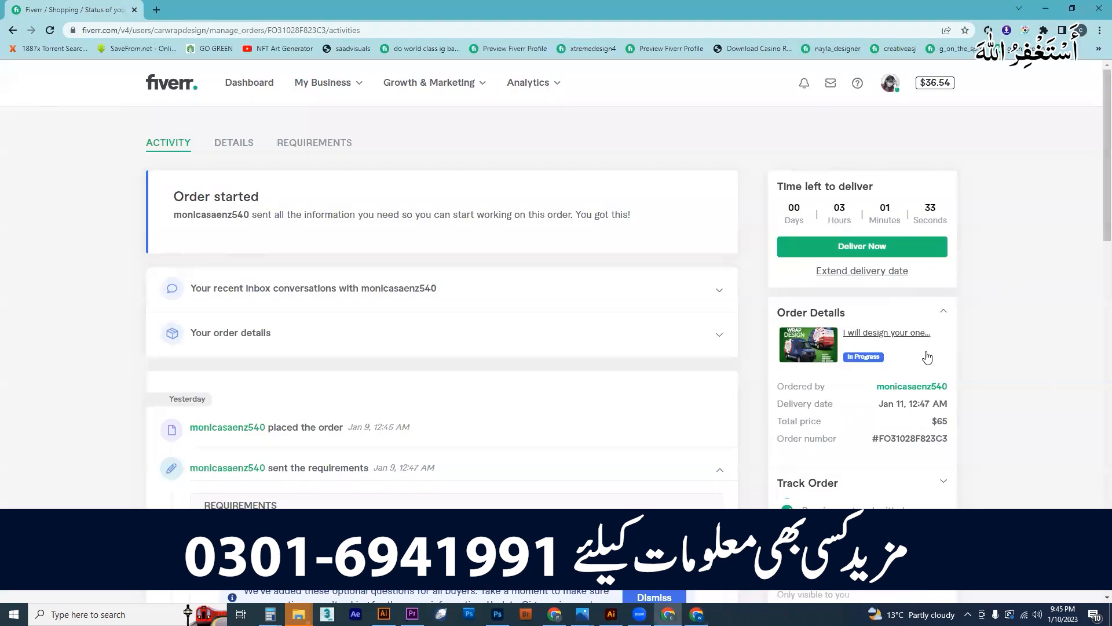
scroll(1094, 231, down, 3)
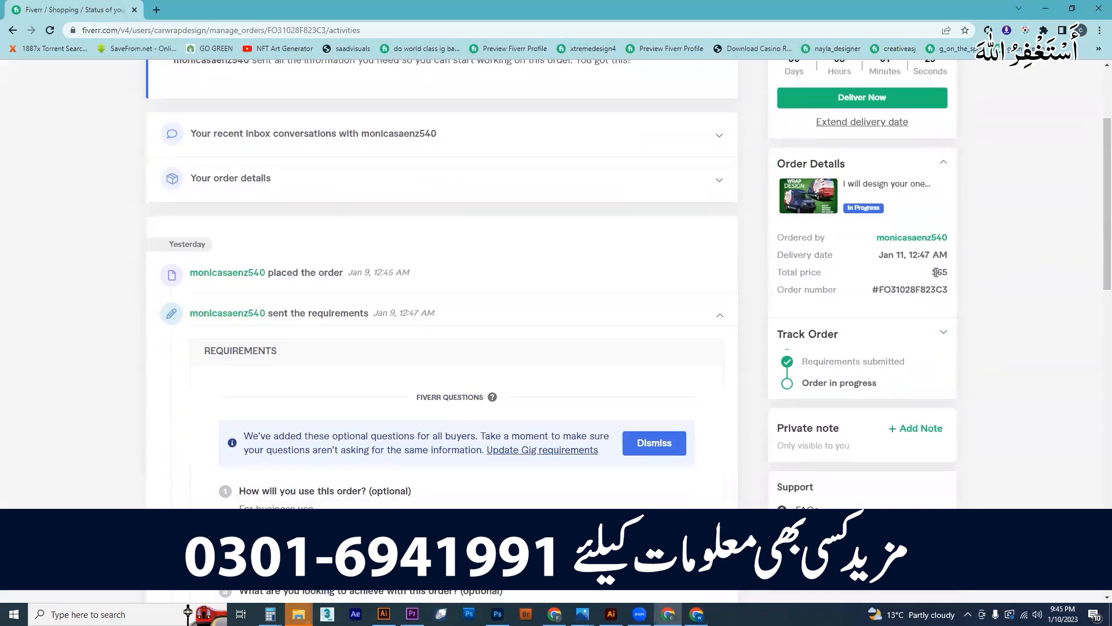
drag(936, 273, 959, 275)
click(978, 276)
scroll(982, 272, up, 2)
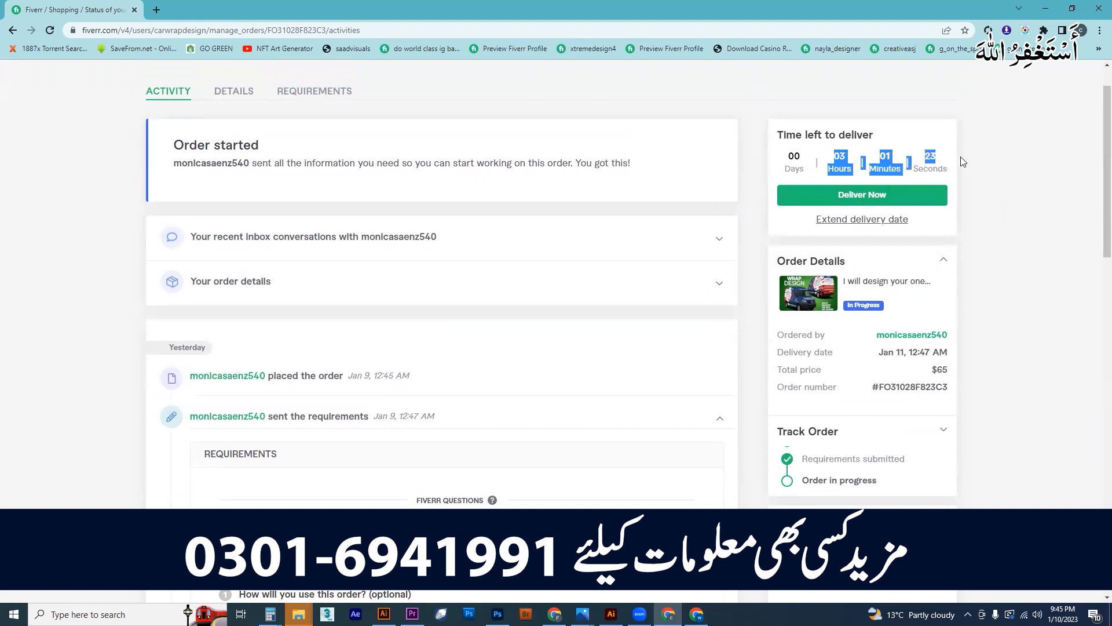
scroll(1096, 169, down, 1)
scroll(1097, 168, down, 9)
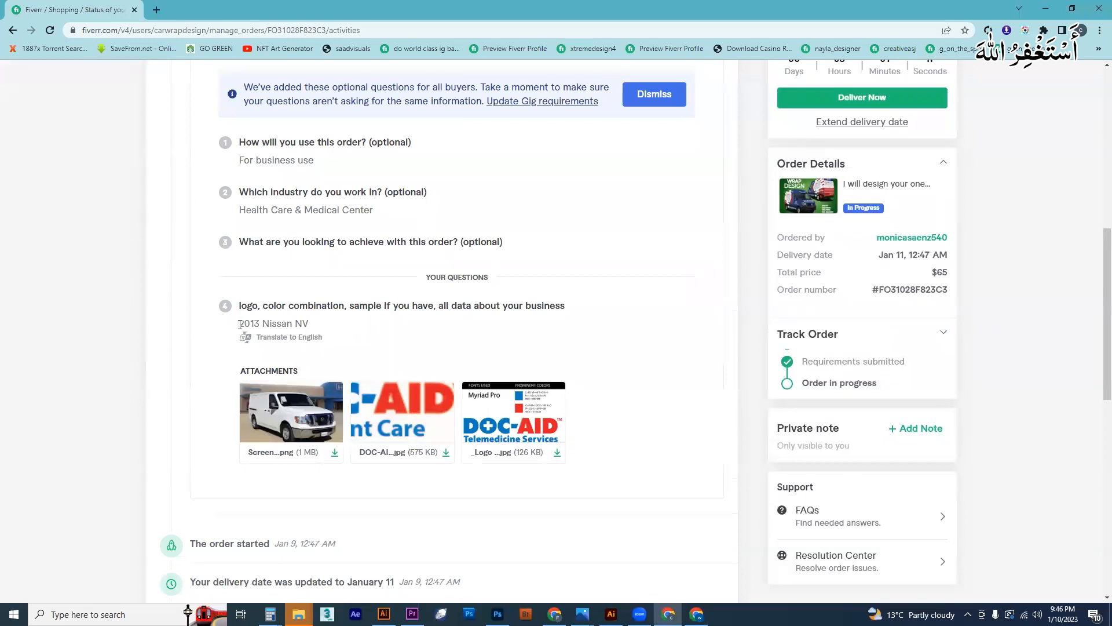
drag(240, 325, 383, 326)
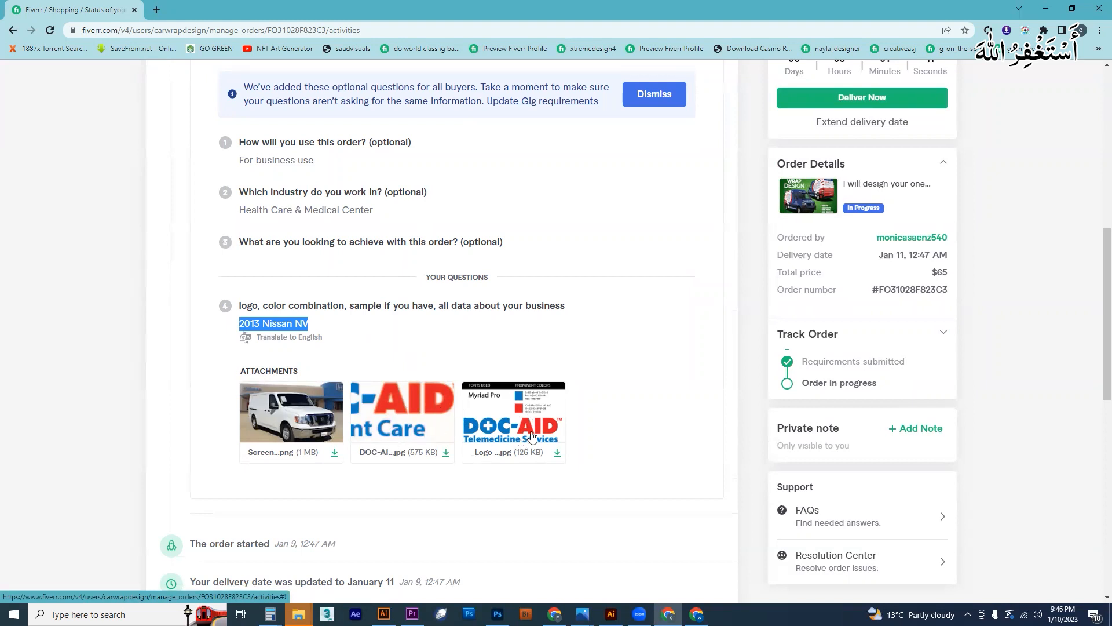
scroll(477, 473, down, 2)
scroll(477, 473, down, 3)
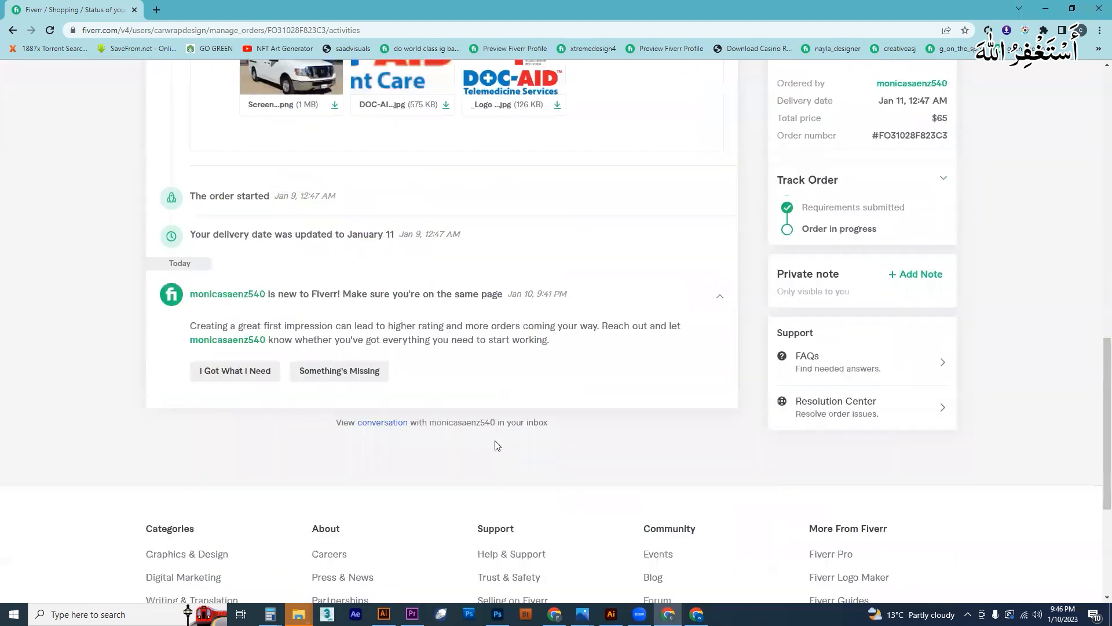
scroll(506, 422, up, 5)
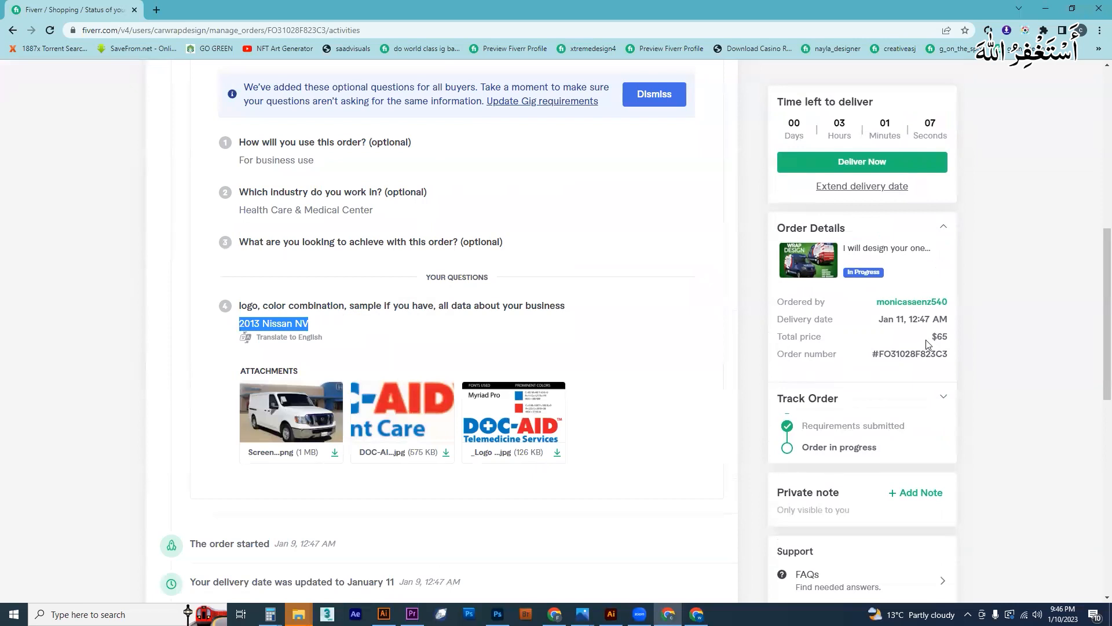
drag(929, 342, 967, 339)
click(759, 380)
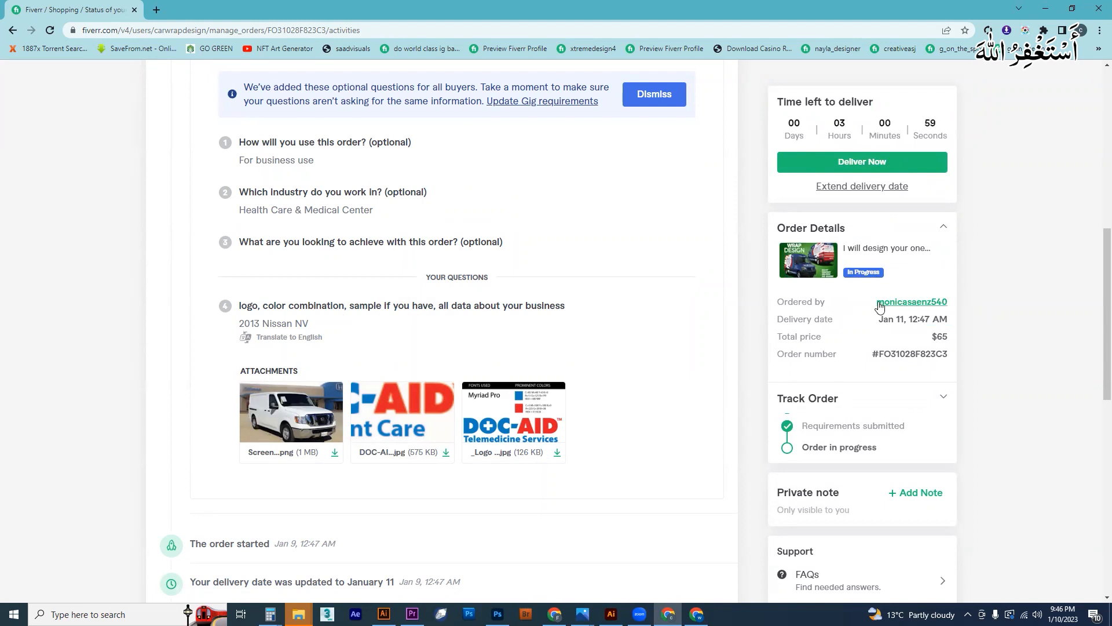
Step: Copy the buyer's username from the order details and open the Fiverr Data > carwrapdesign folder on the 2TB HDD (J:) drive in File Explorer
drag(873, 302, 957, 307)
key(ctrl+c)
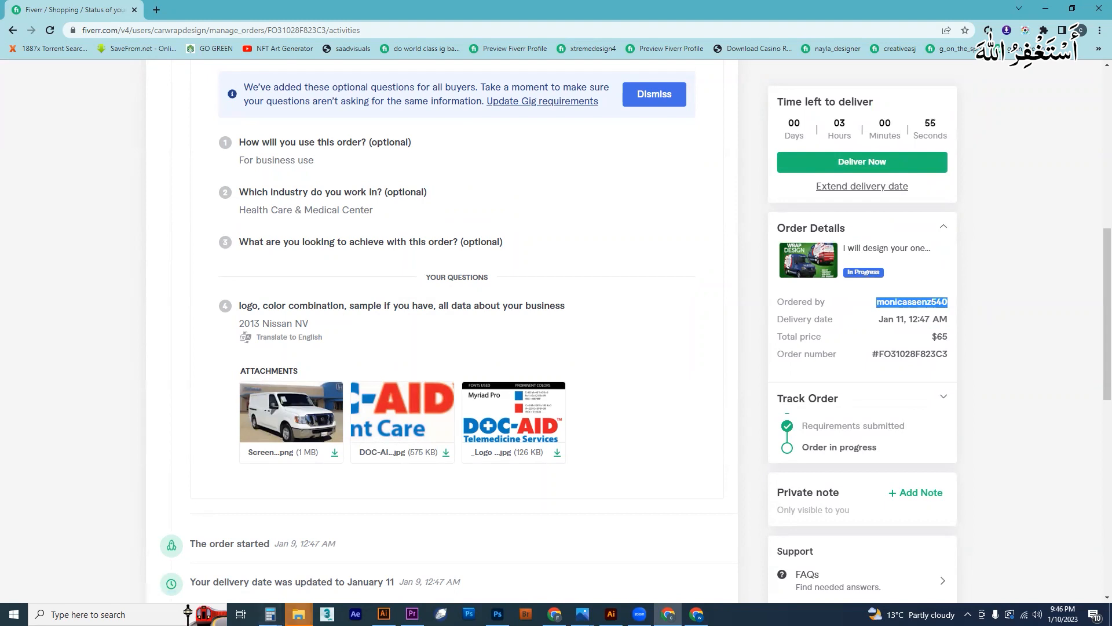
mouse_move(299, 615)
click(556, 574)
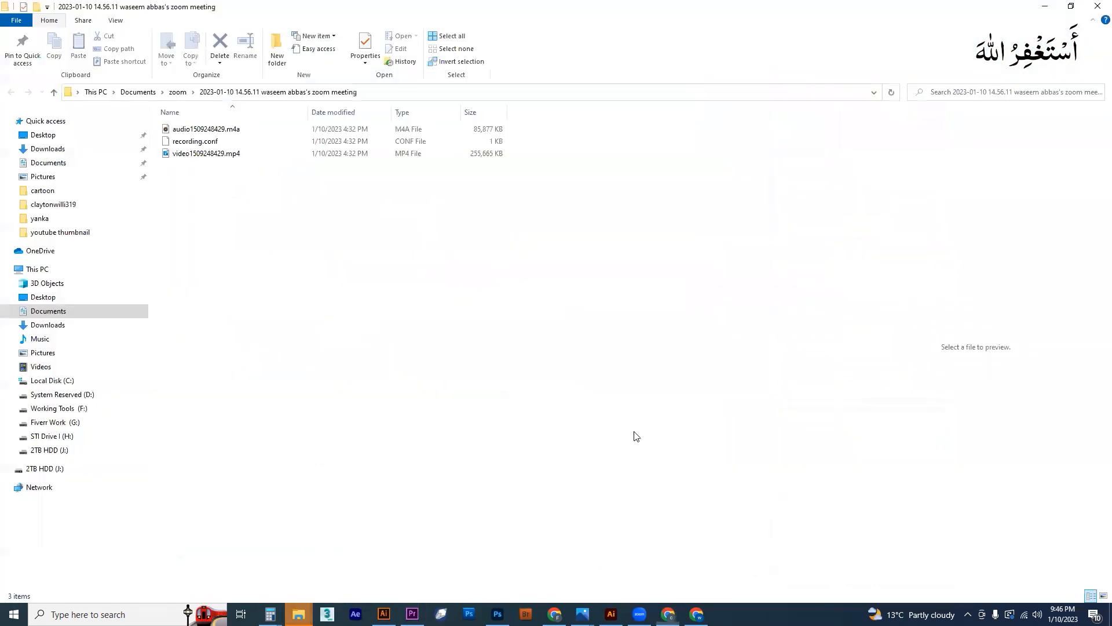
click(45, 467)
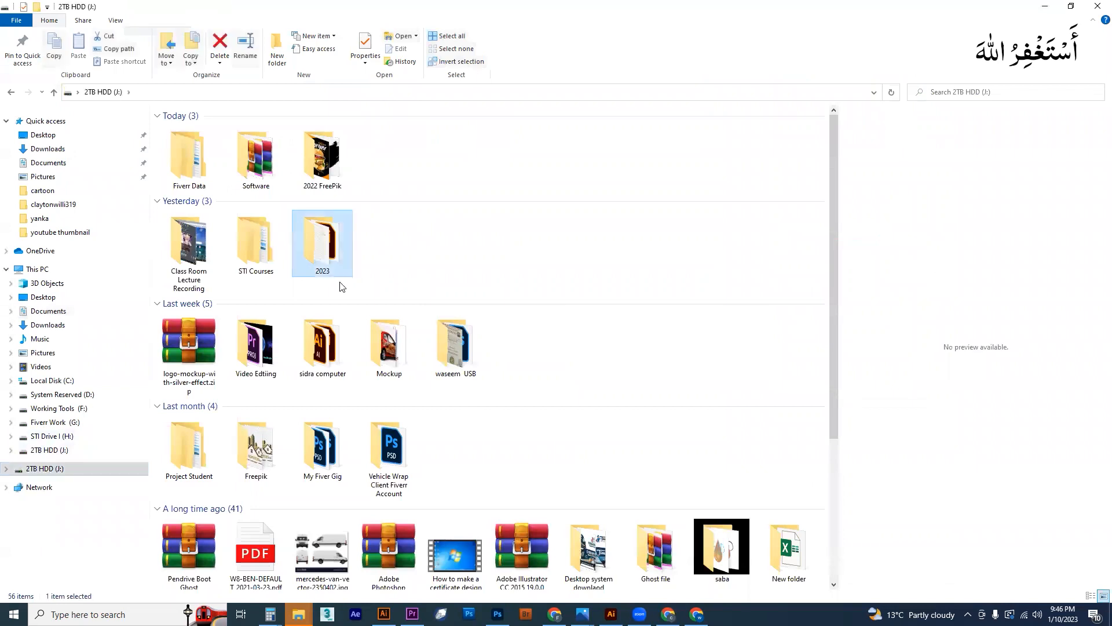
key(End)
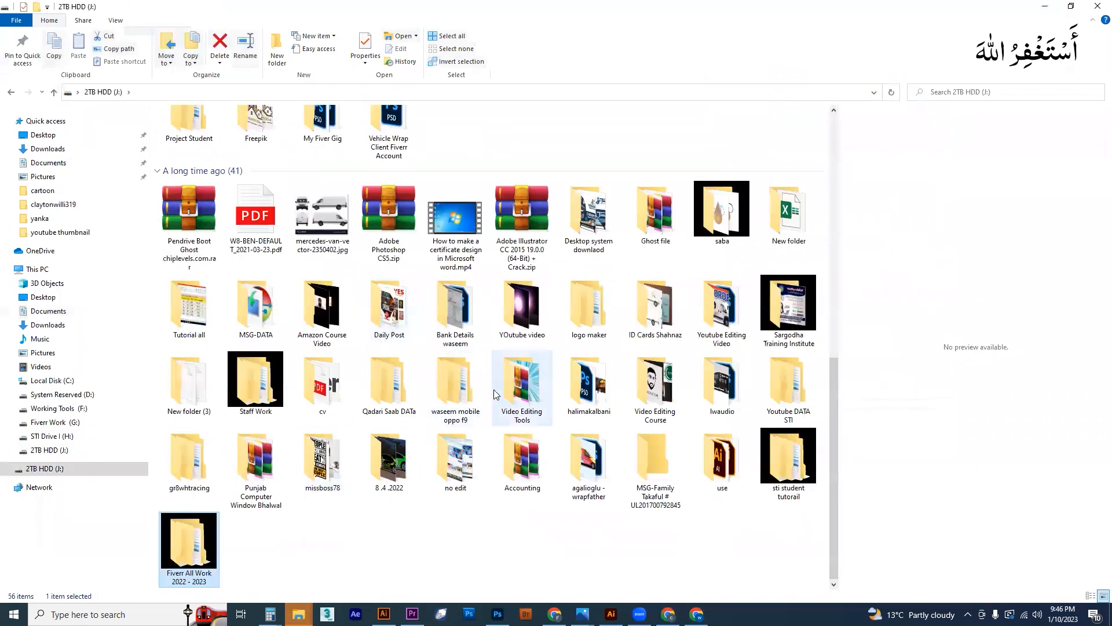
key(Home)
double_click(193, 142)
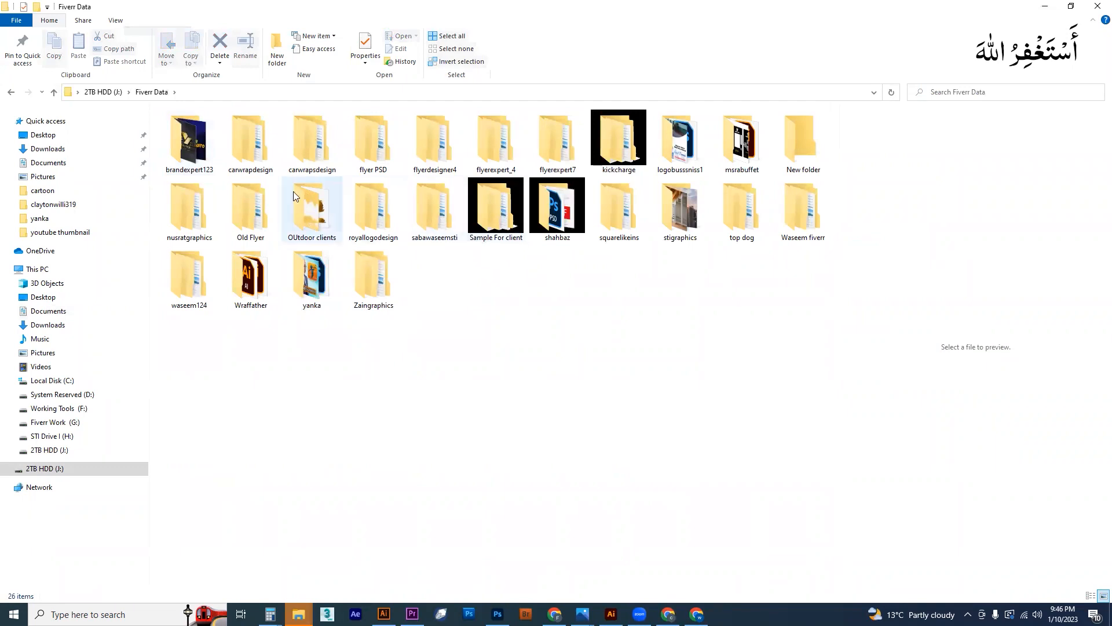
double_click(253, 146)
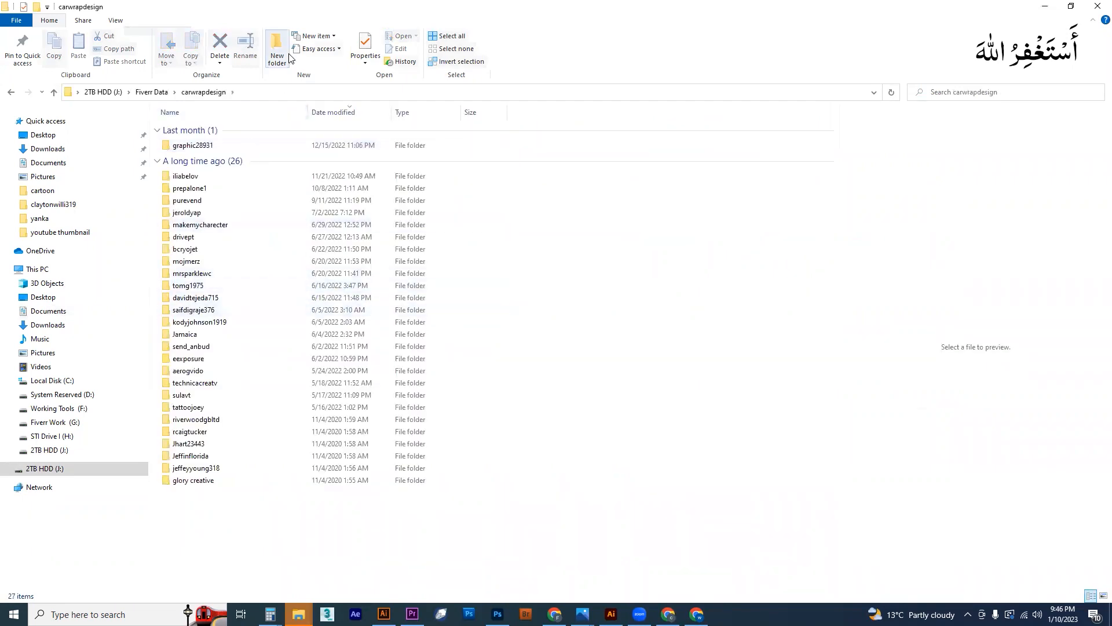
Step: Create a folder named with the copied buyer username inside carwrapdesign and open it
key(ctrl+shift+n)
key(ctrl+v)
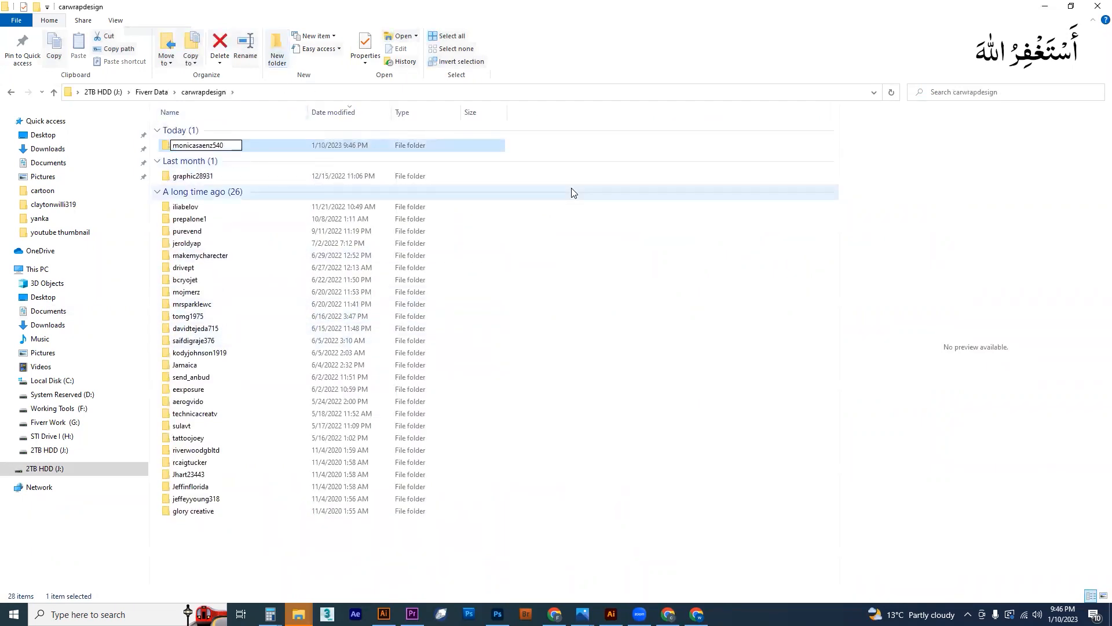
key(Return)
key(Return)
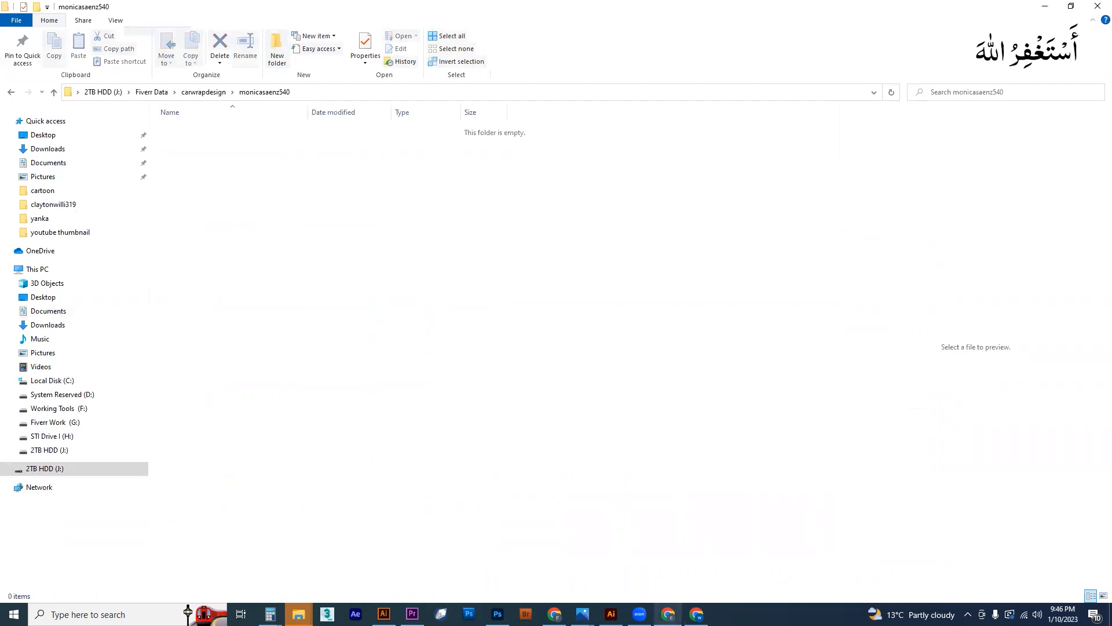
Step: Return to the order page in the browser and download the logo colors image, the DOC-AID urgent care logo and the van screenshot
key(alt+Tab)
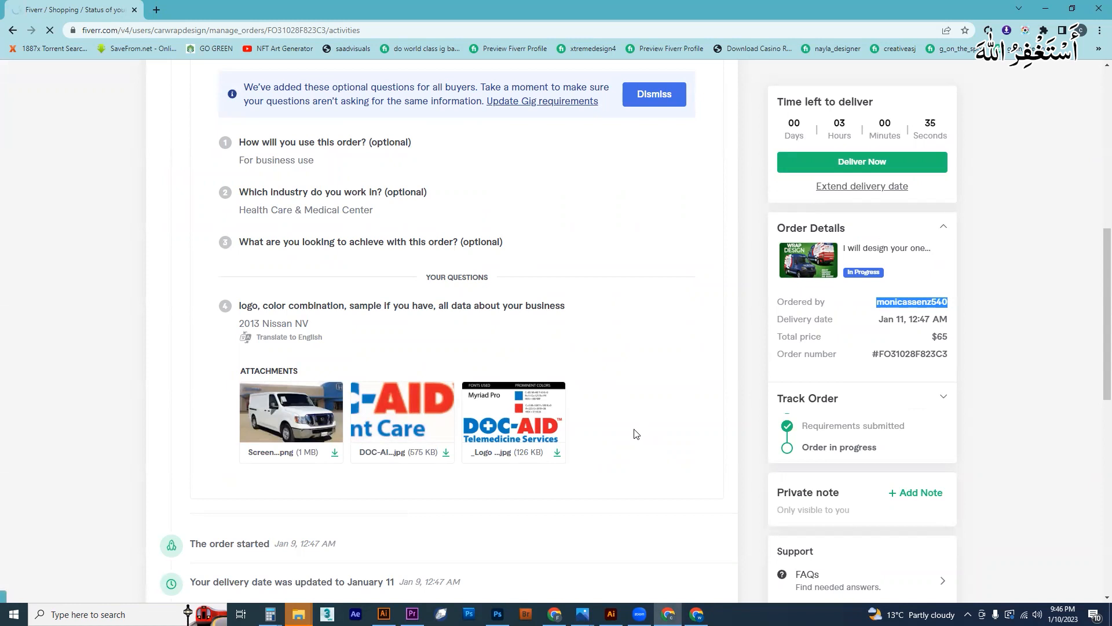
click(446, 453)
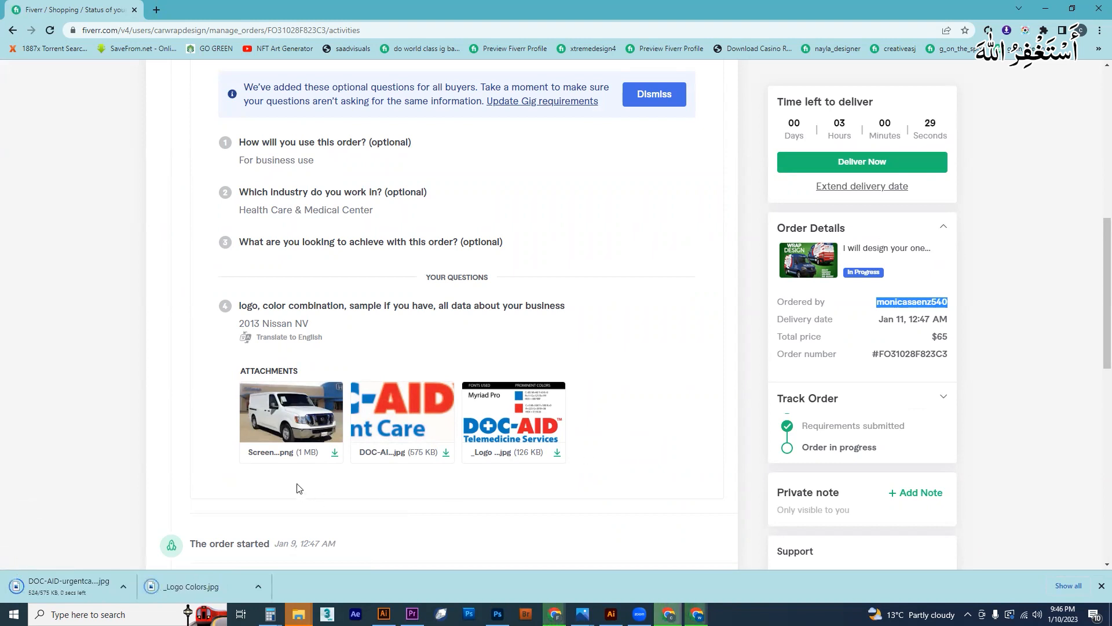
click(335, 452)
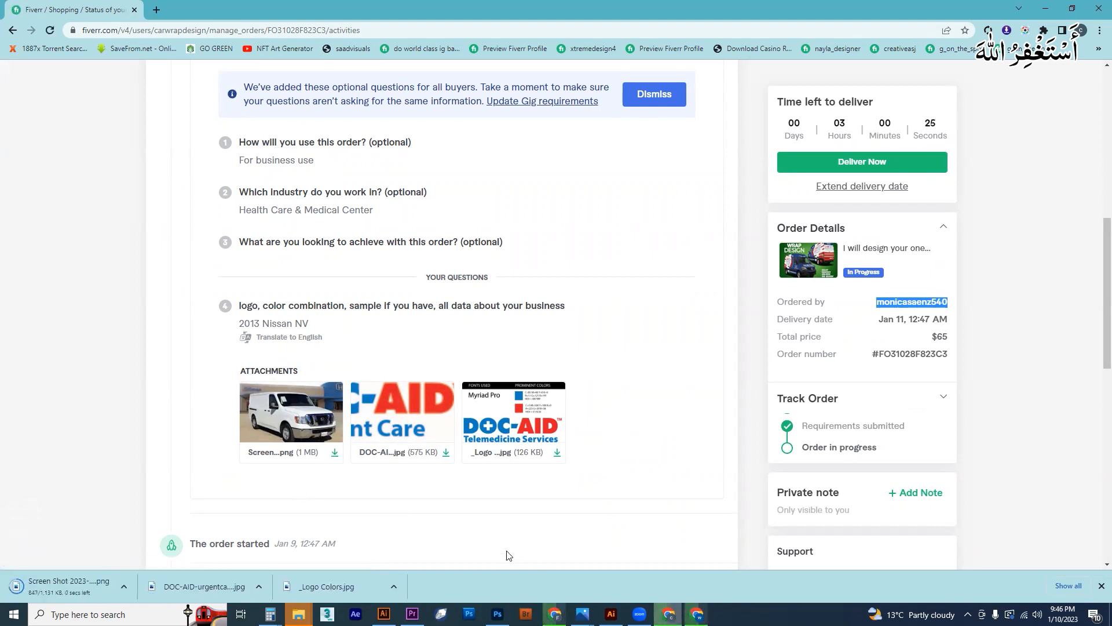
click(754, 407)
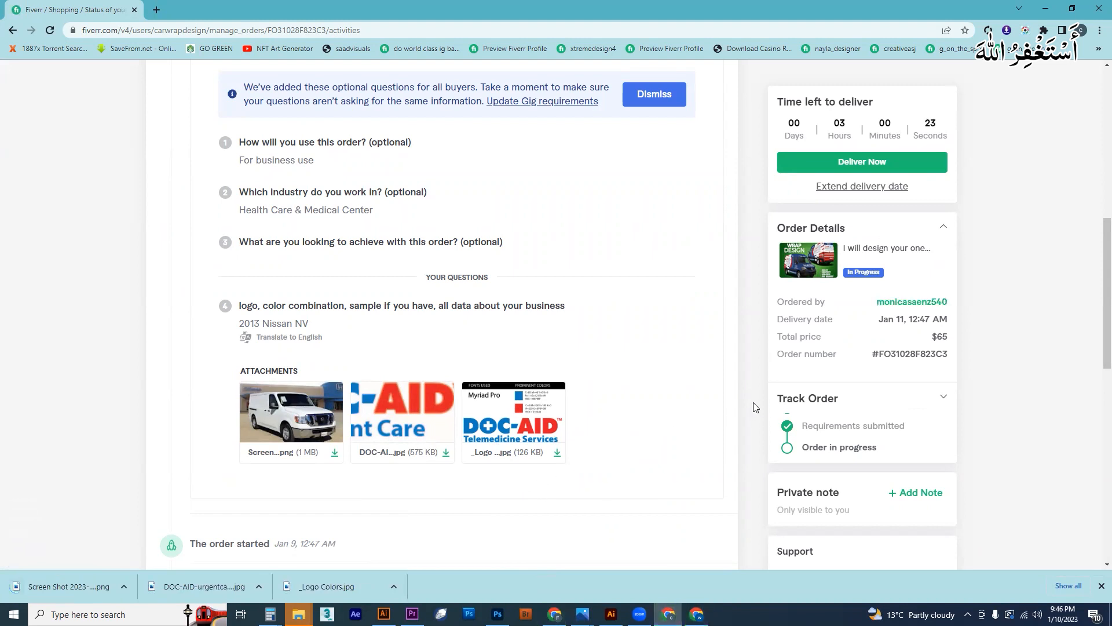
Step: Move DOC-AID-urgentcaretag.jpg, _Logo Colors.jpg and the van screenshot PNG from Downloads into the buyer's new folder
click(393, 587)
click(436, 548)
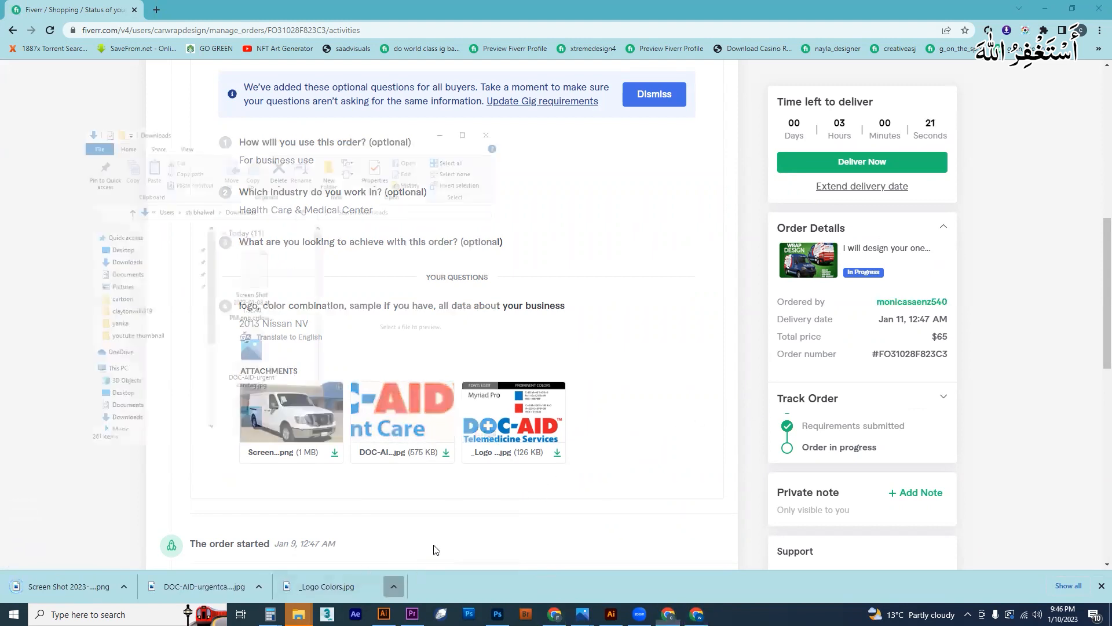
click(477, 55)
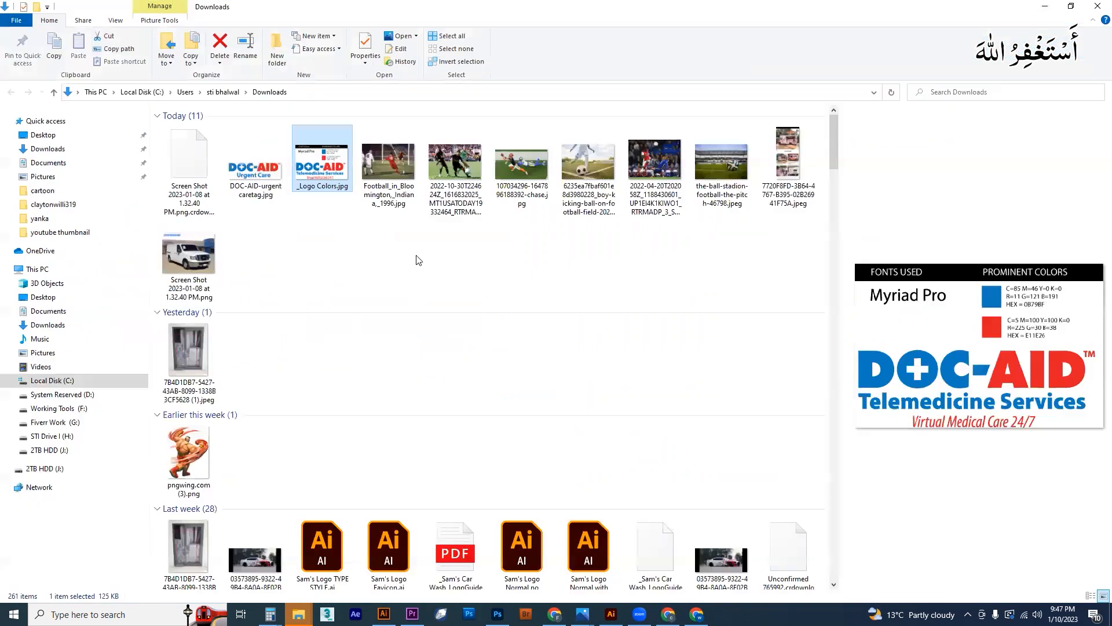
click(253, 181)
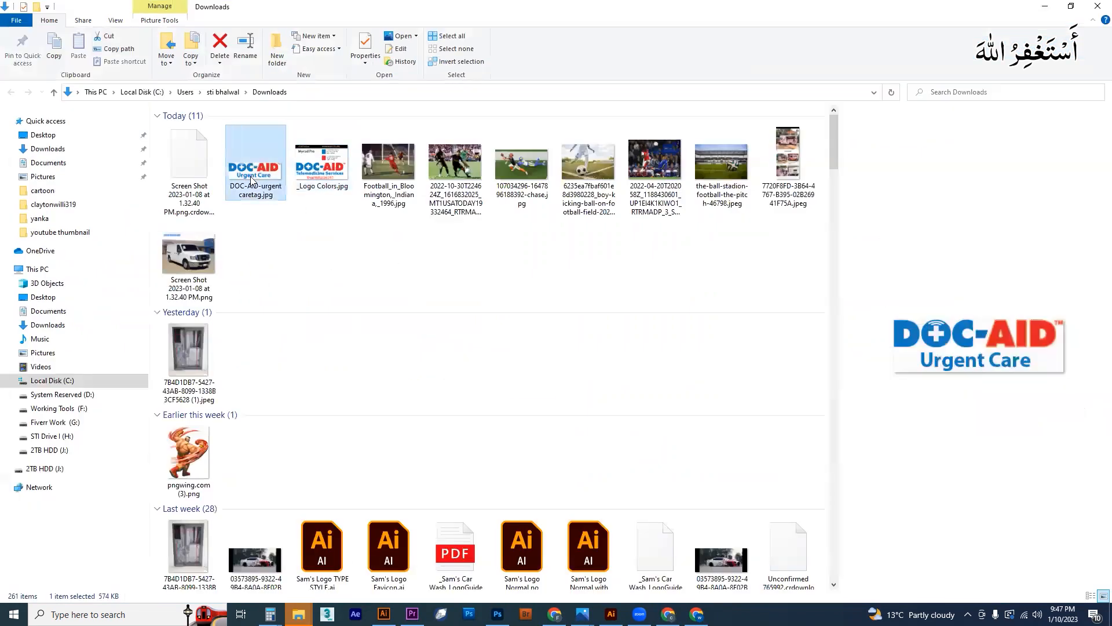
ctrl+click(315, 170)
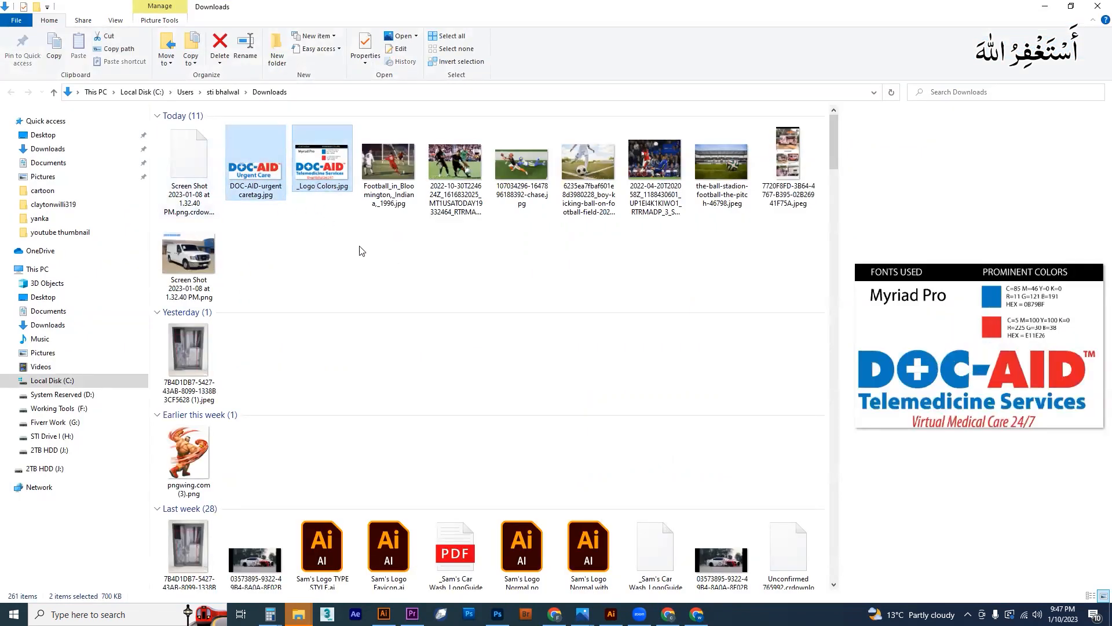
key(ctrl+x)
ctrl+click(194, 272)
key(ctrl+x)
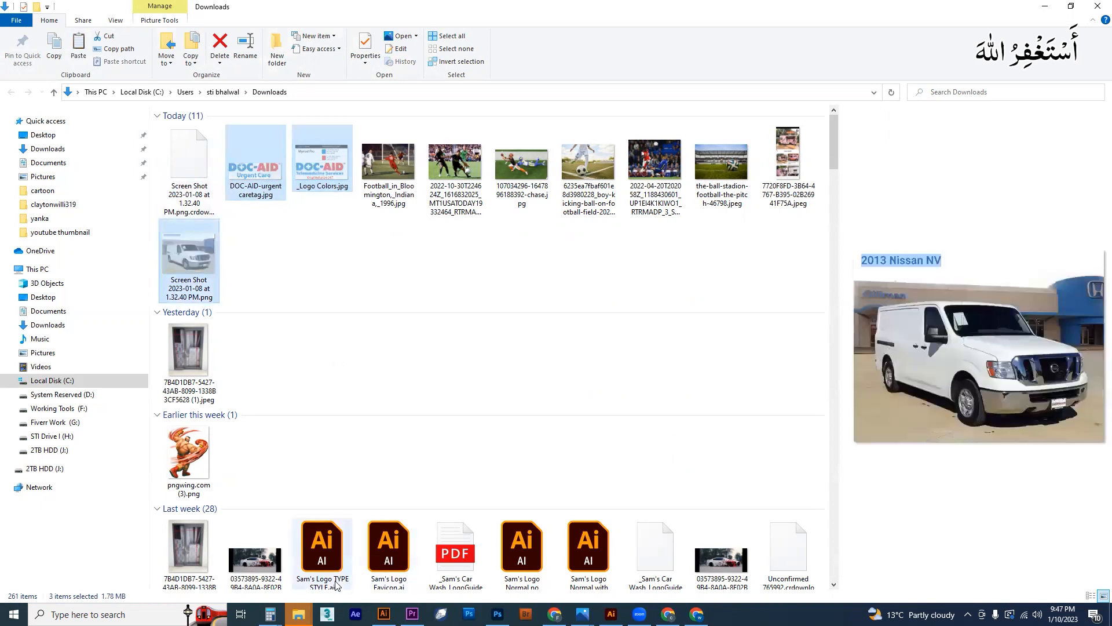
mouse_move(299, 614)
click(570, 573)
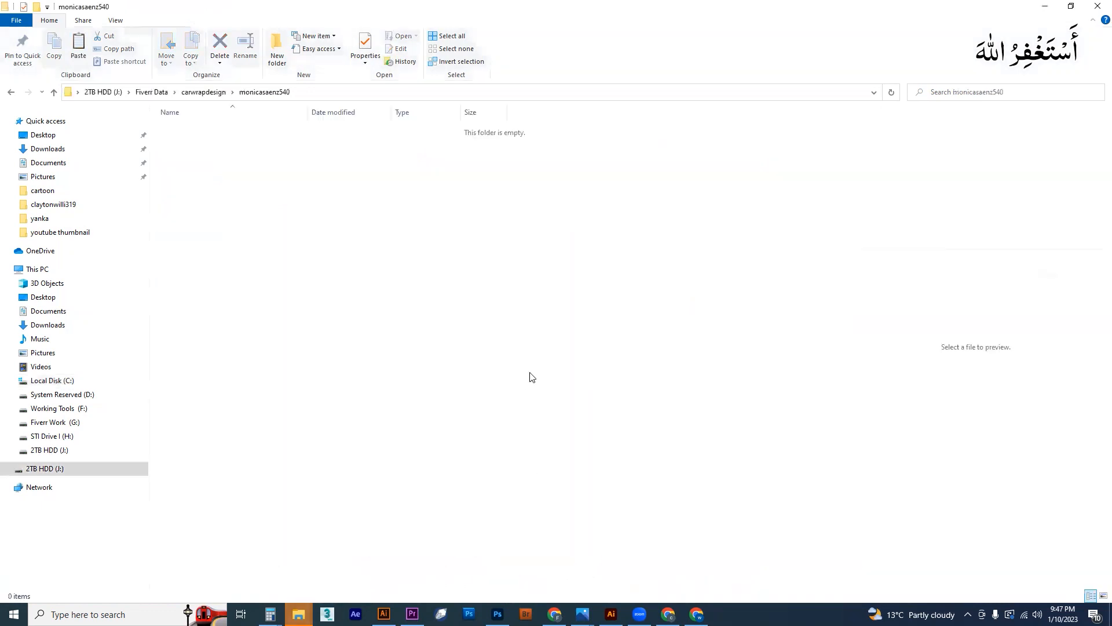
key(ctrl+v)
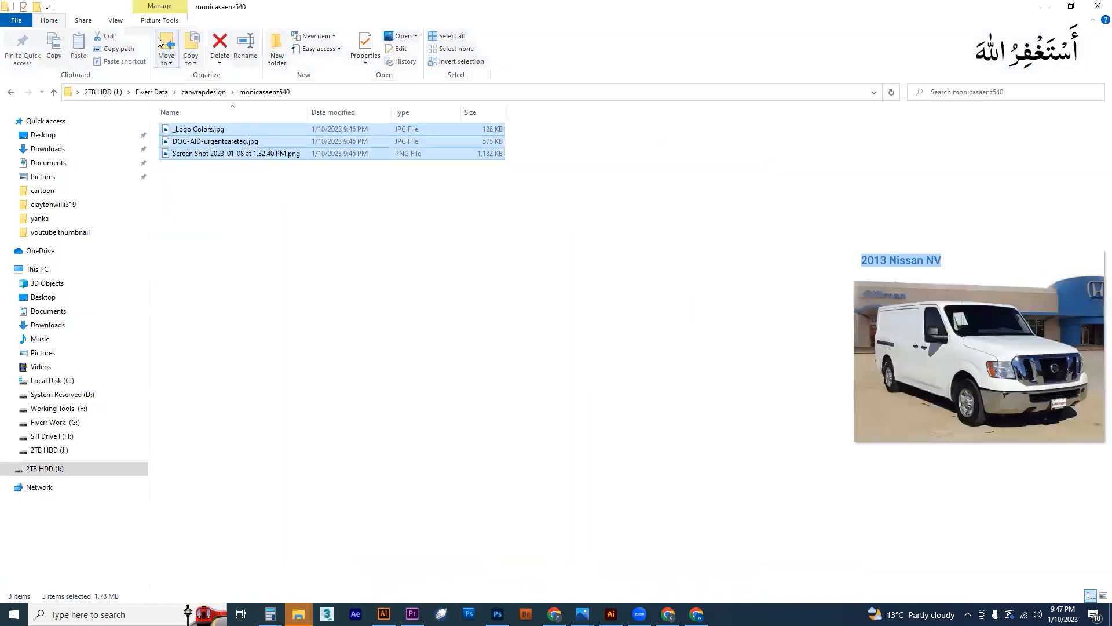
Step: Display the files in the buyer's folder as extra large icons
click(116, 21)
click(118, 36)
click(467, 346)
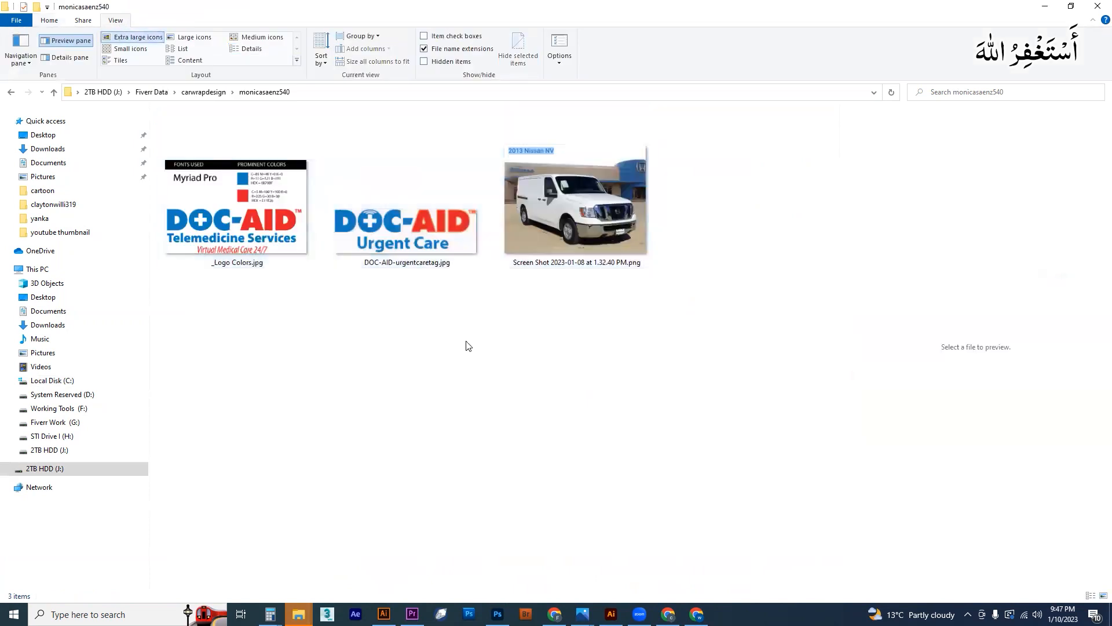
Step: View the van screenshot and the _Logo Colors.jpg brand sheet full size, and preview the DOC-AID urgent care logo
double_click(569, 230)
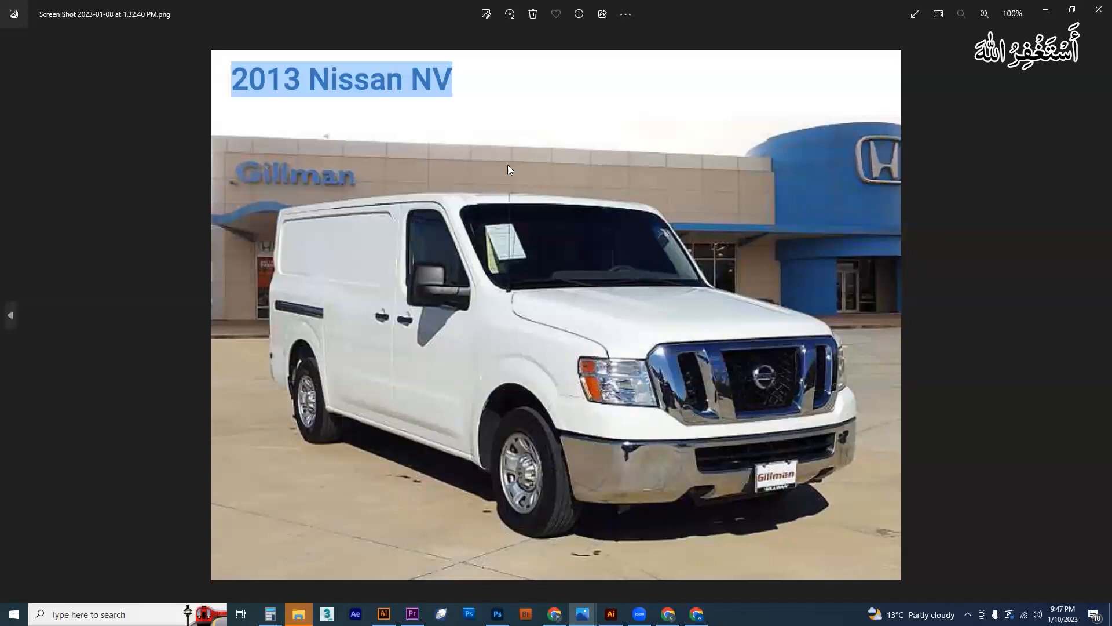
click(1098, 10)
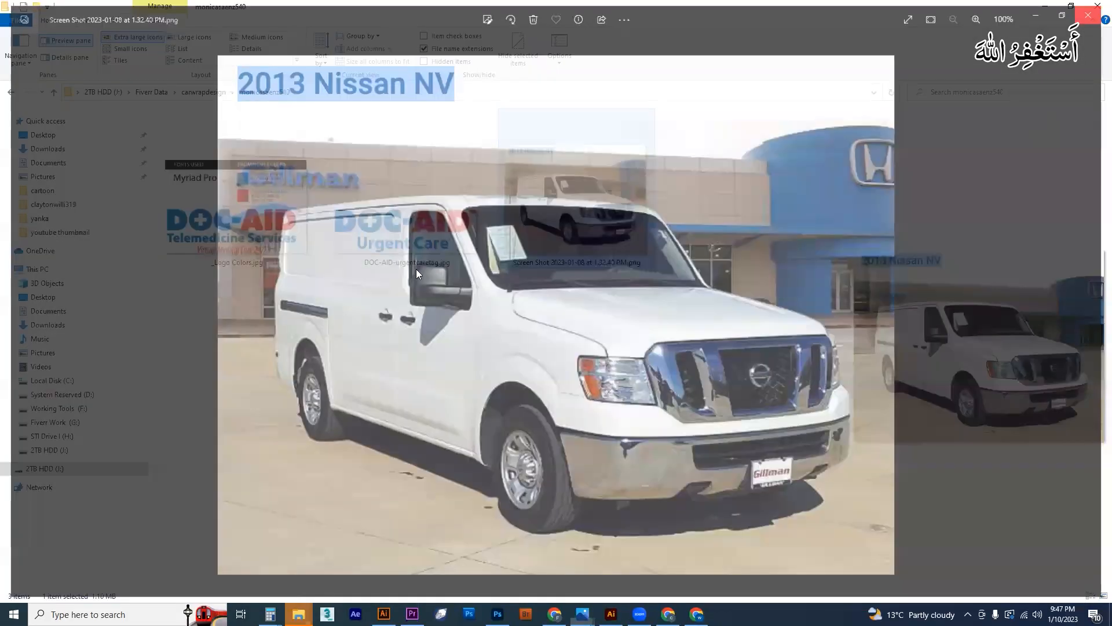
double_click(235, 224)
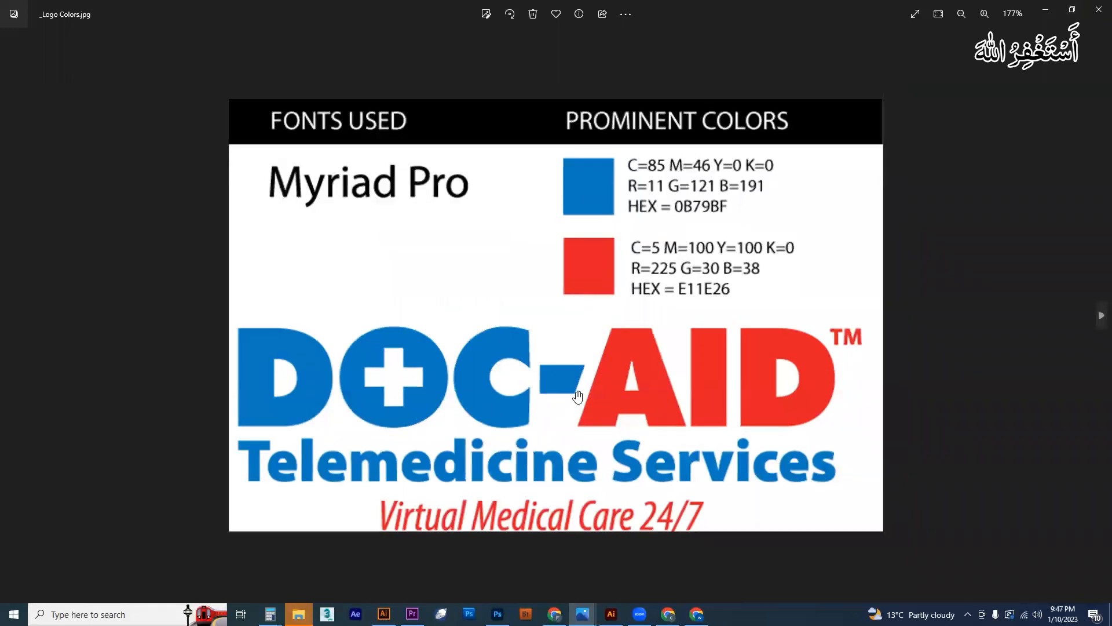
click(1093, 6)
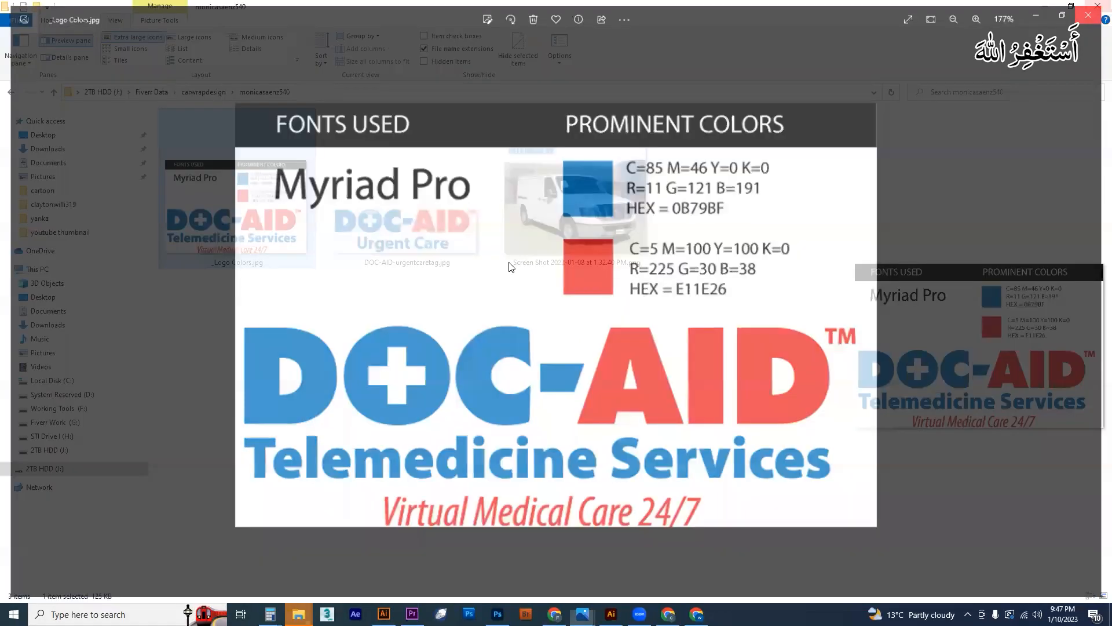
click(402, 235)
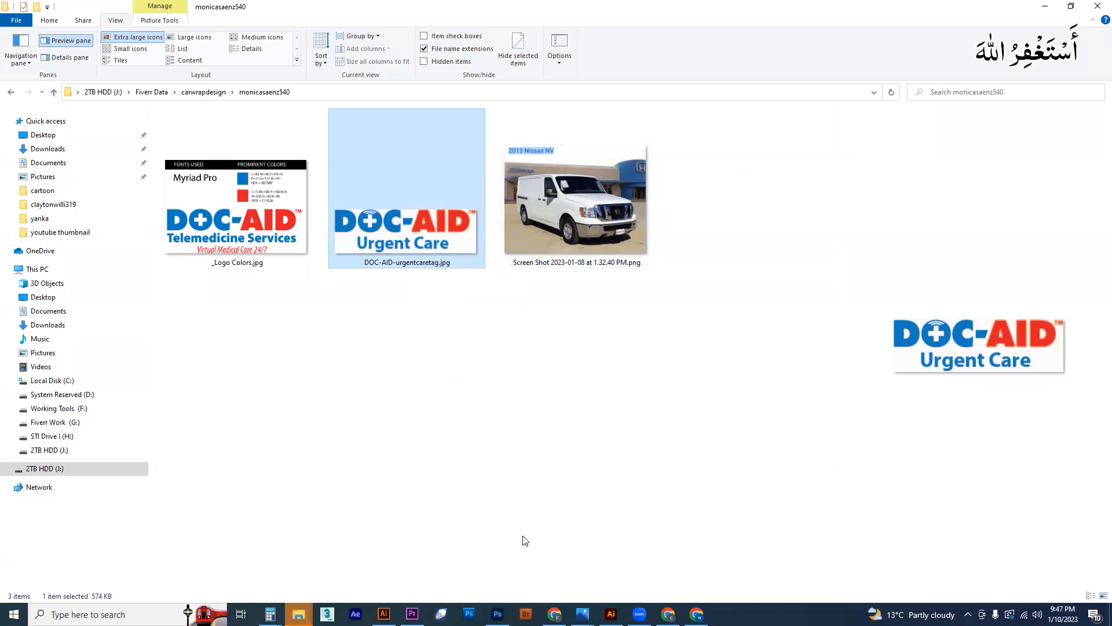
Step: Return to the order page in the browser and copy the vehicle model "2013 Nissan NV" from the buyer's requirements
click(666, 612)
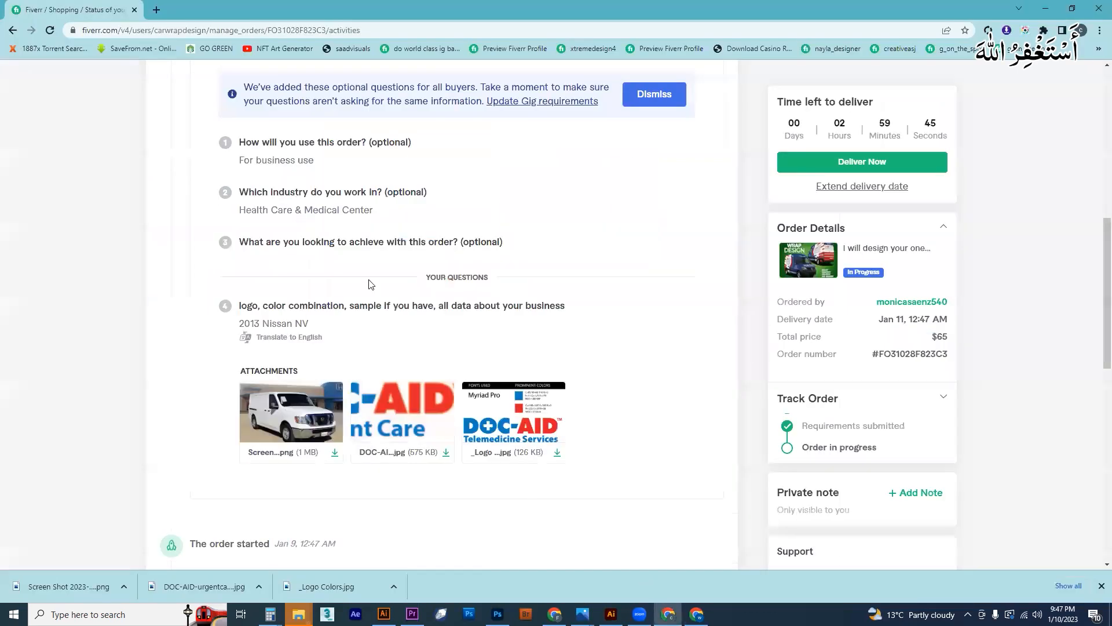
scroll(356, 288, up, 1)
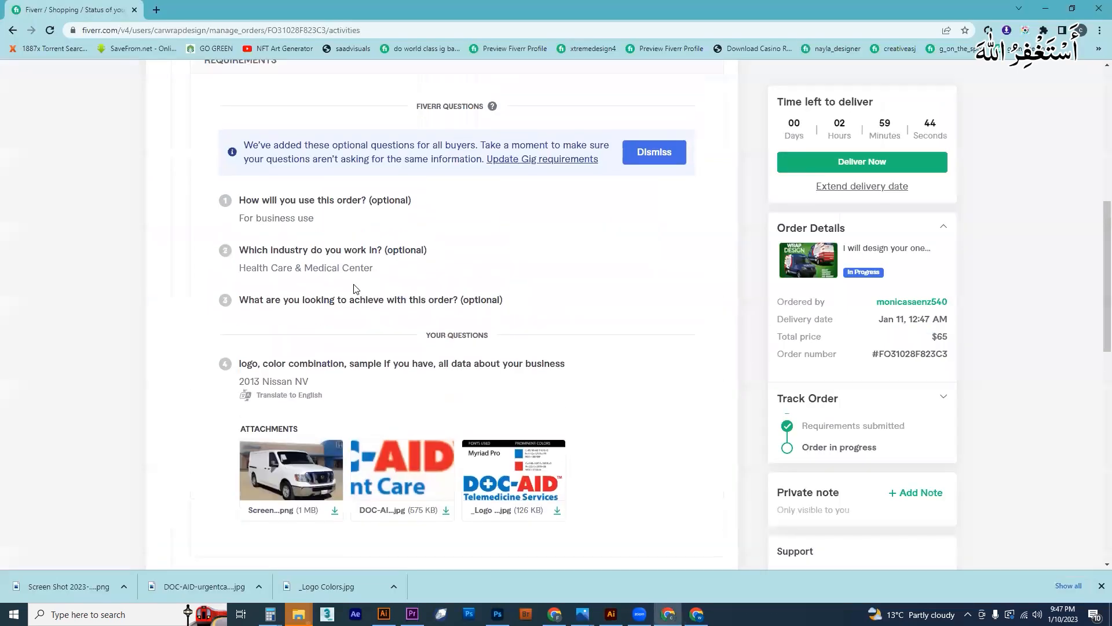
triple_click(240, 269)
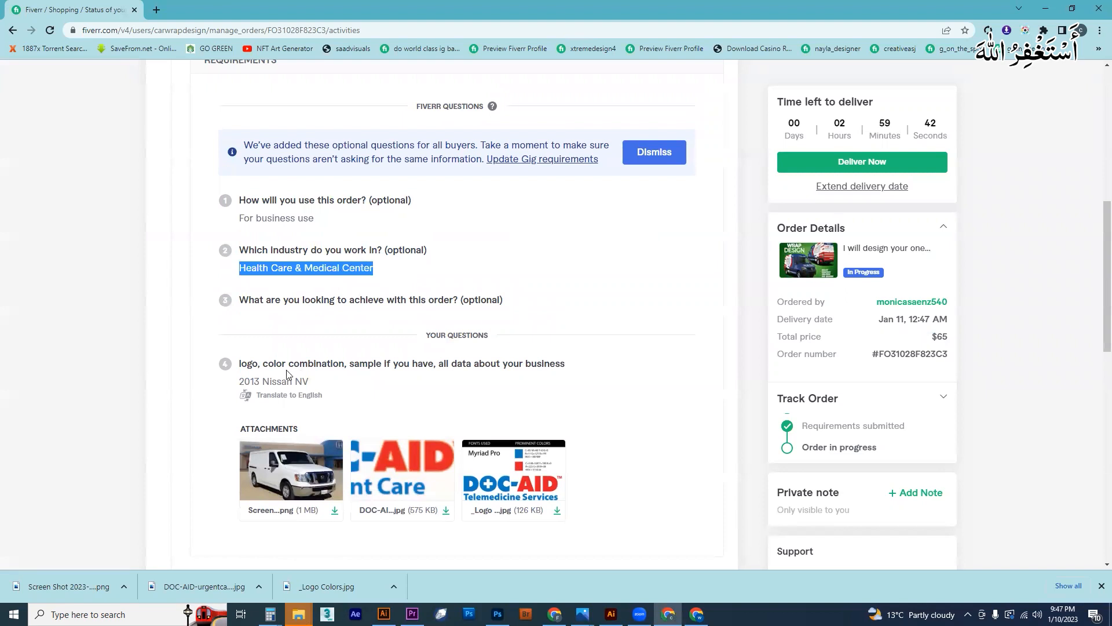
triple_click(239, 383)
Step: Search Google in a new browser tab for the copied vehicle model and show the image results
click(157, 10)
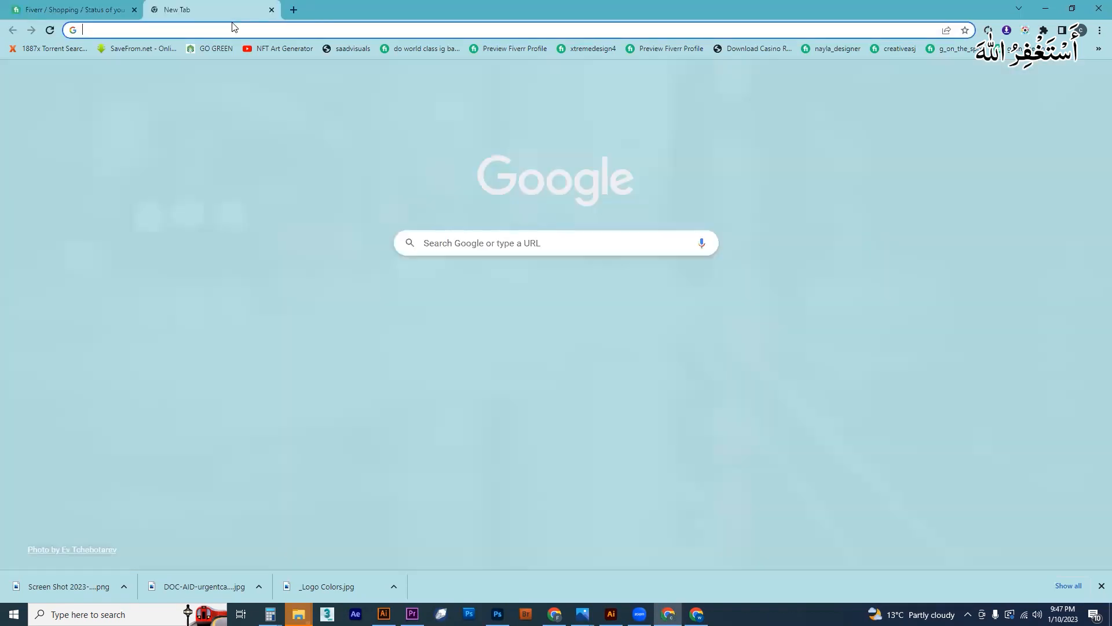
key(ctrl+v)
key(Return)
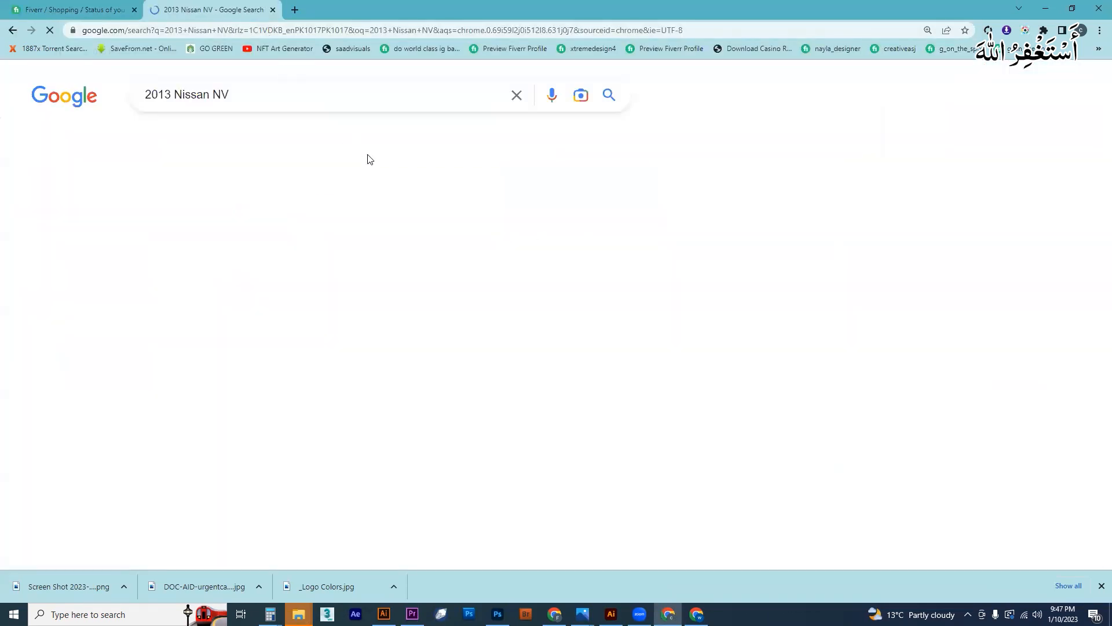
click(219, 140)
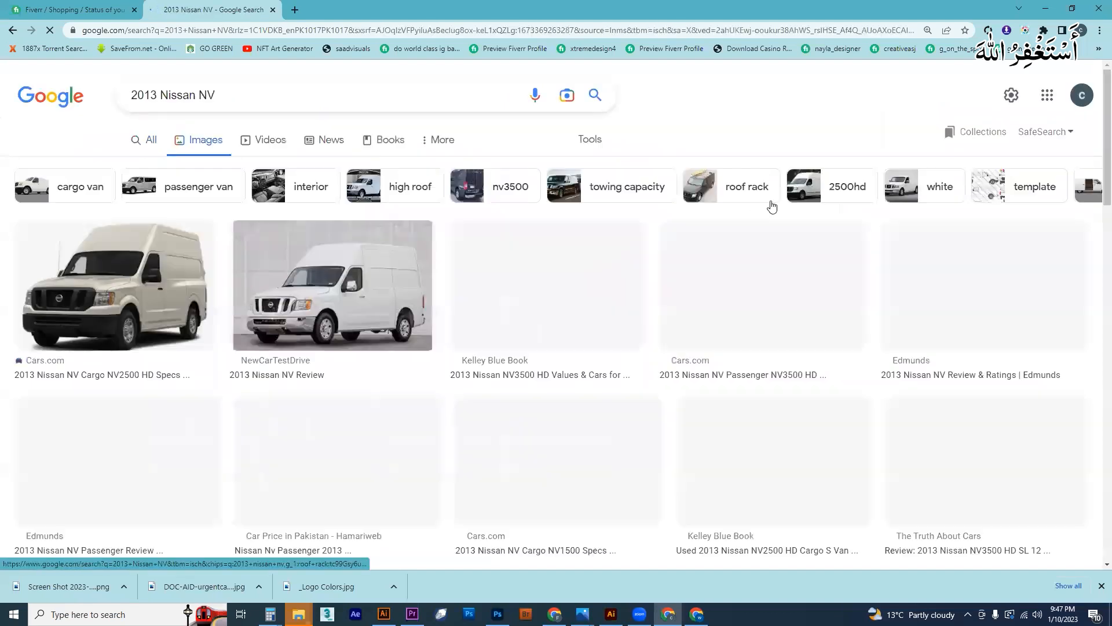
Step: Refine the image search to "2013 Nissan NV right side"
click(280, 88)
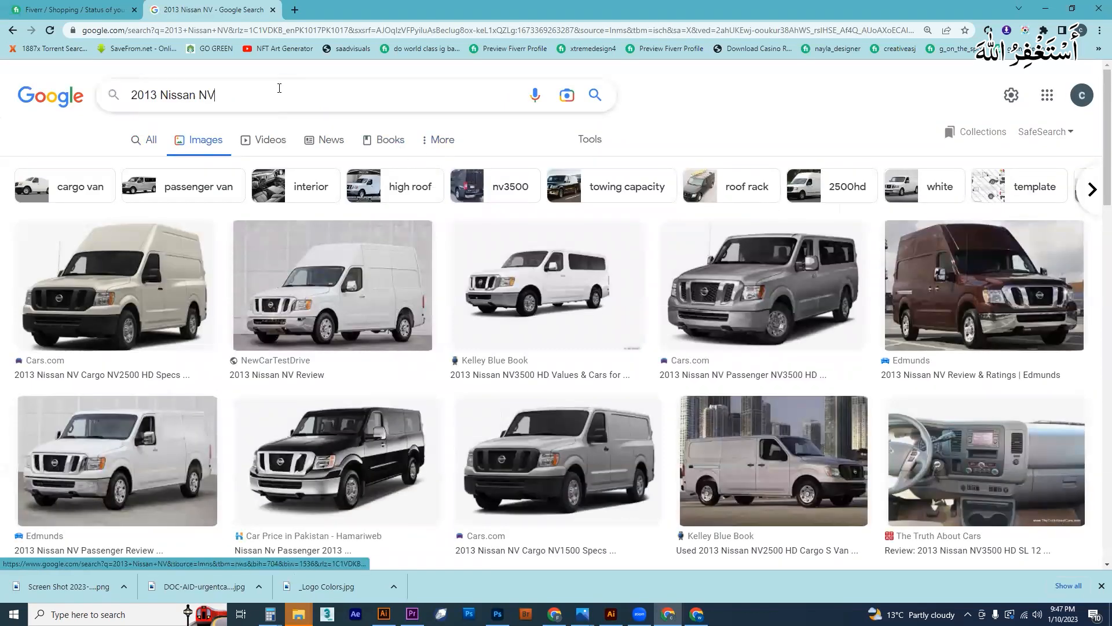
text(rd)
key(Return)
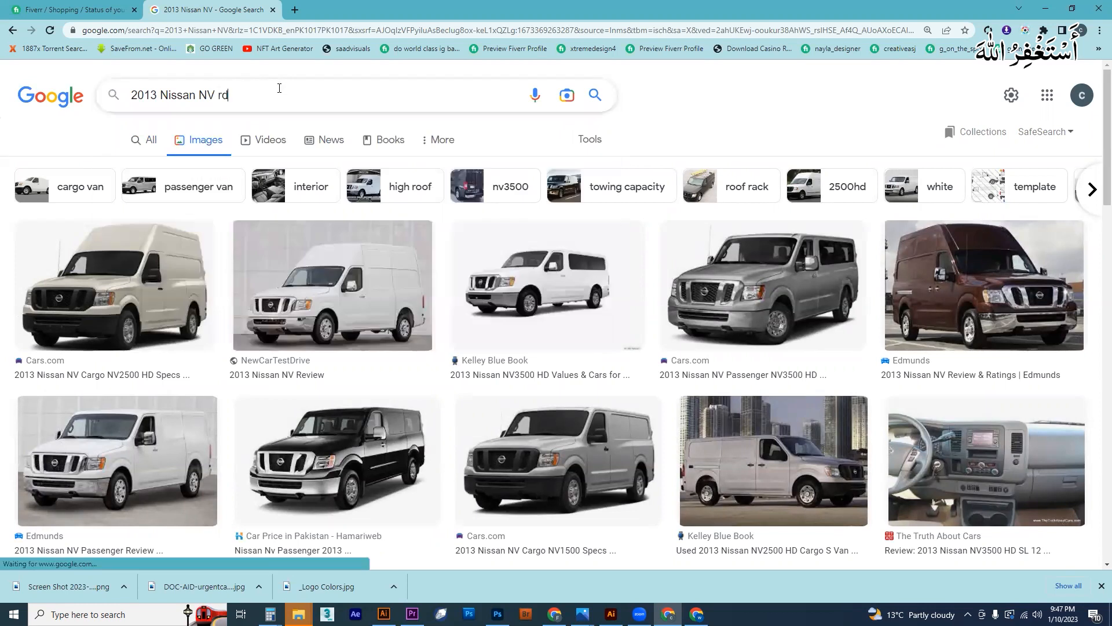
key(BackSpace)
text(ride s)
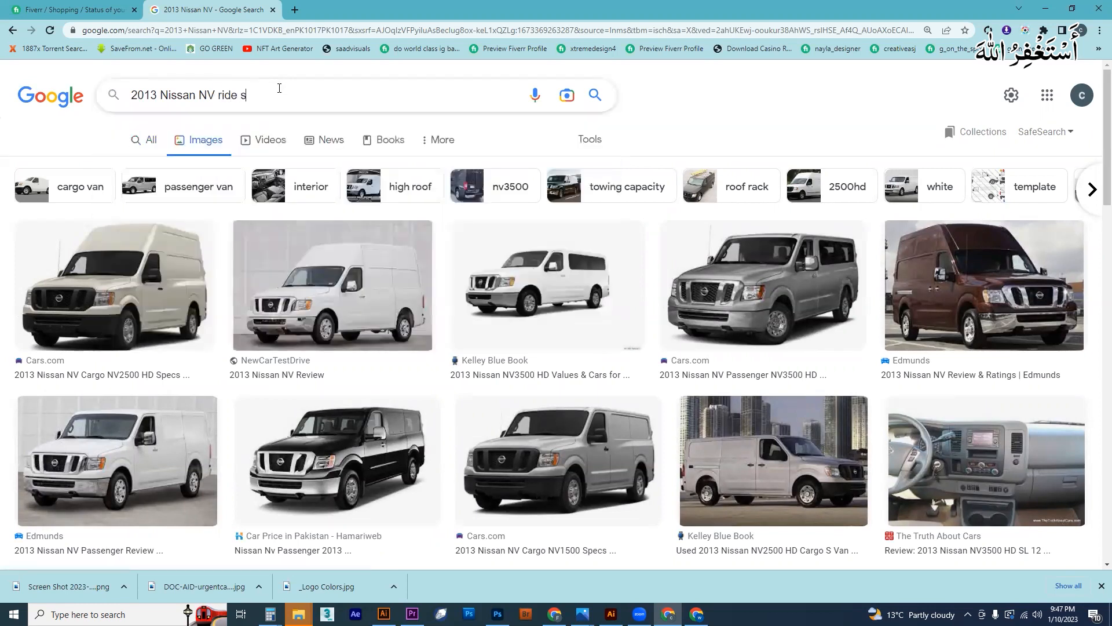
text(ide)
key(Return)
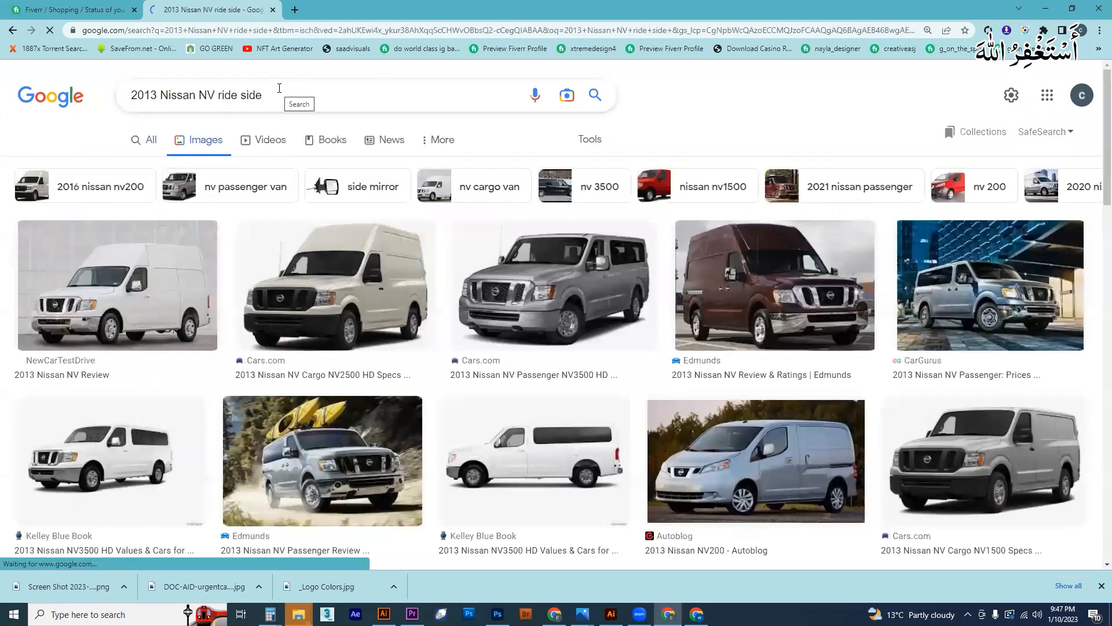
drag(238, 96, 223, 95)
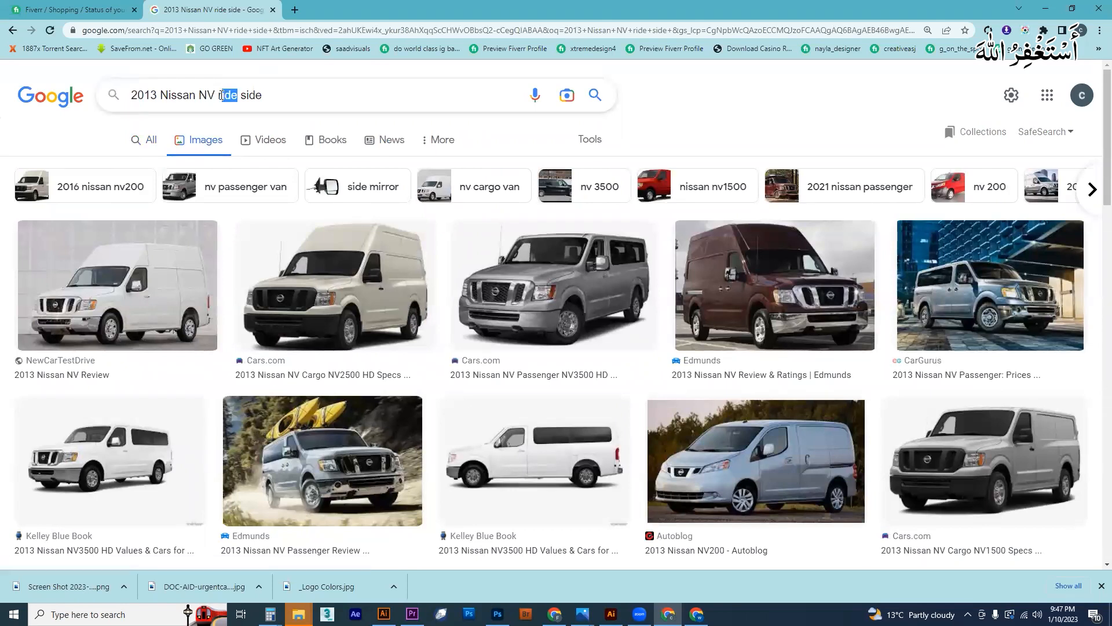
text(ight)
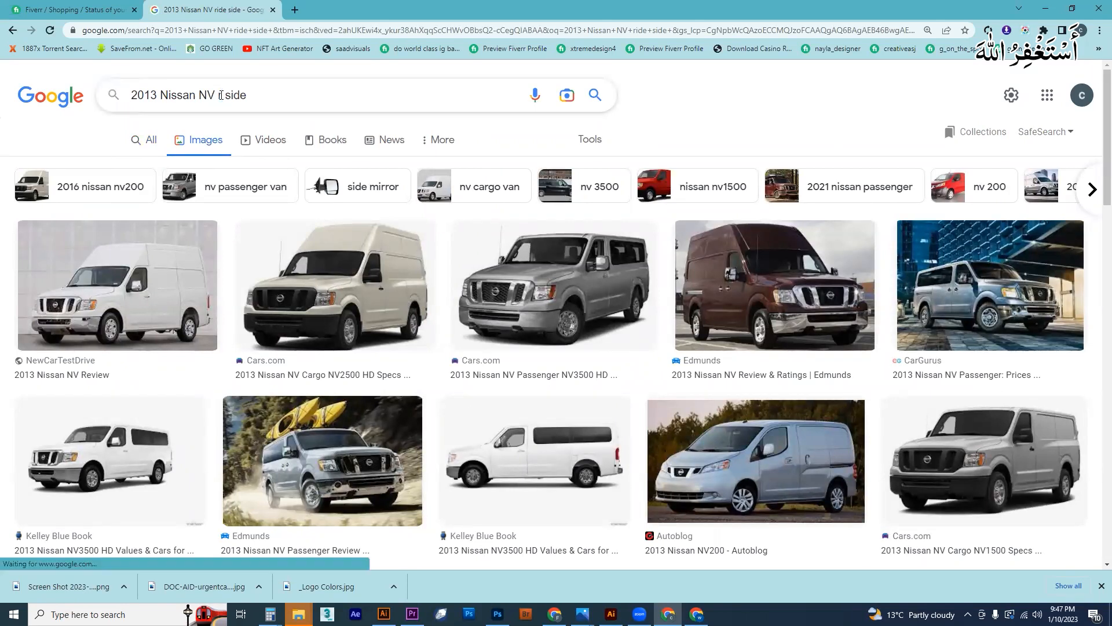
key(Return)
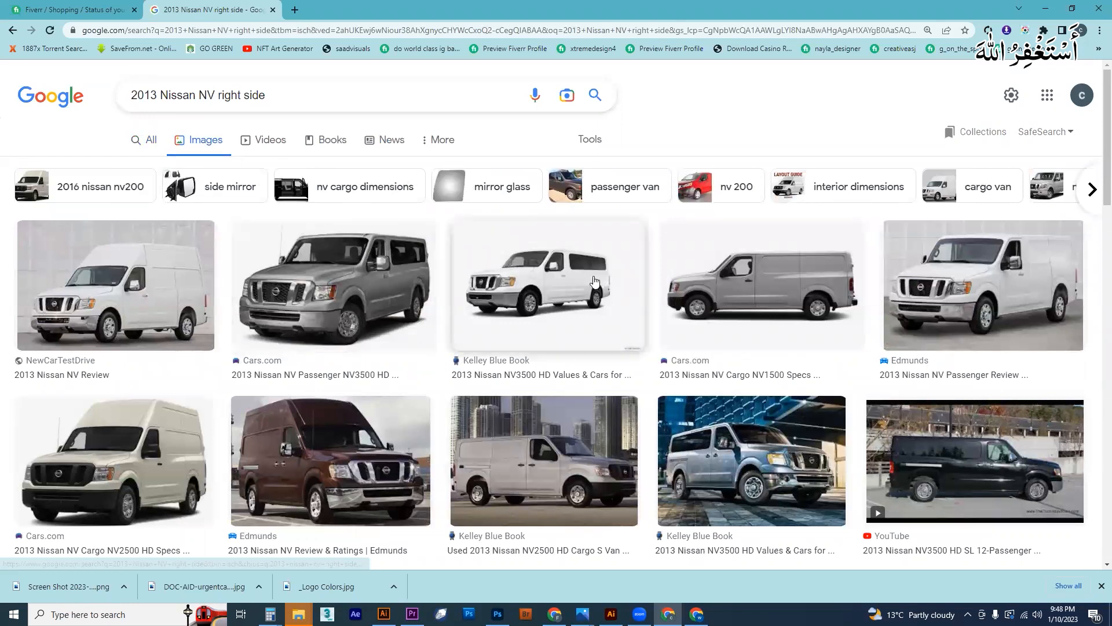
Step: Preview the Cars.com side view of the NV Cargo NV1500 and examine the related images and other search results
click(781, 293)
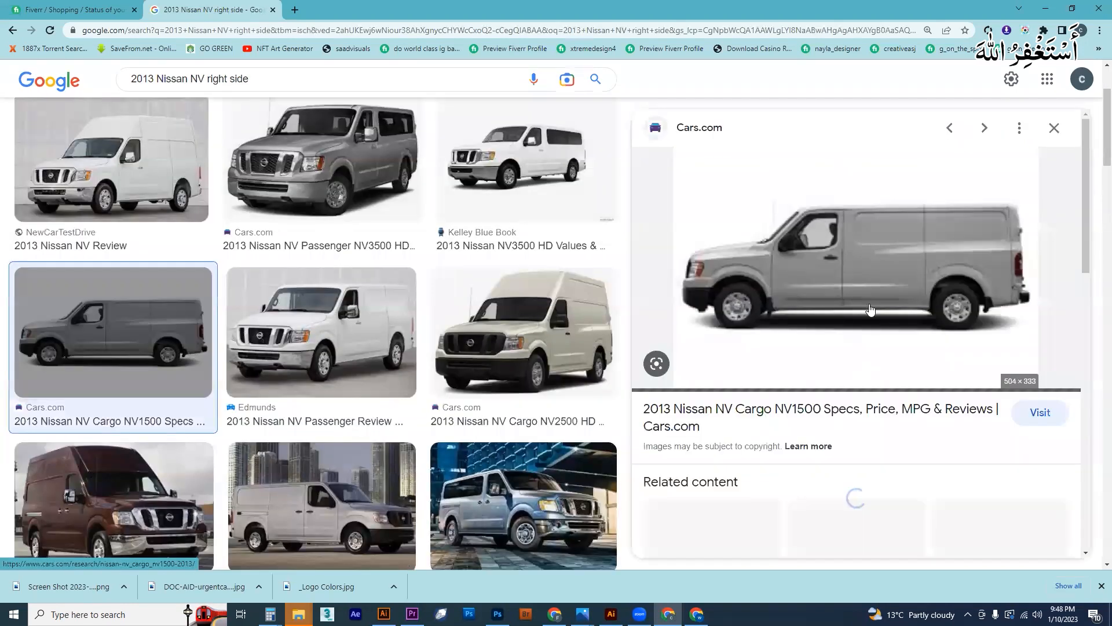
scroll(870, 310, down, 7)
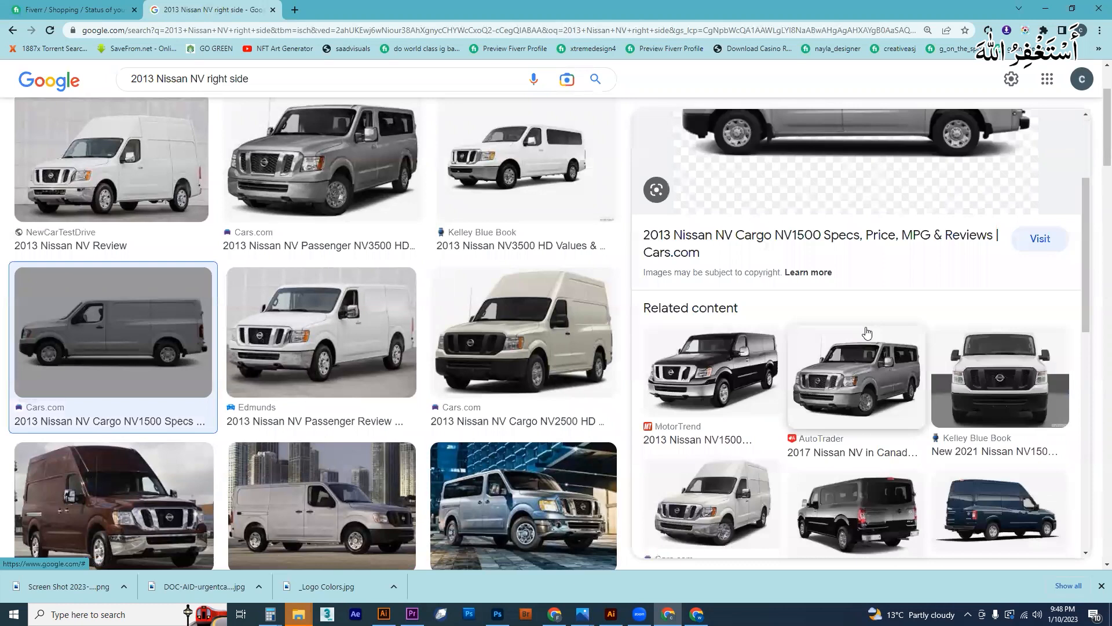
scroll(322, 331, down, 5)
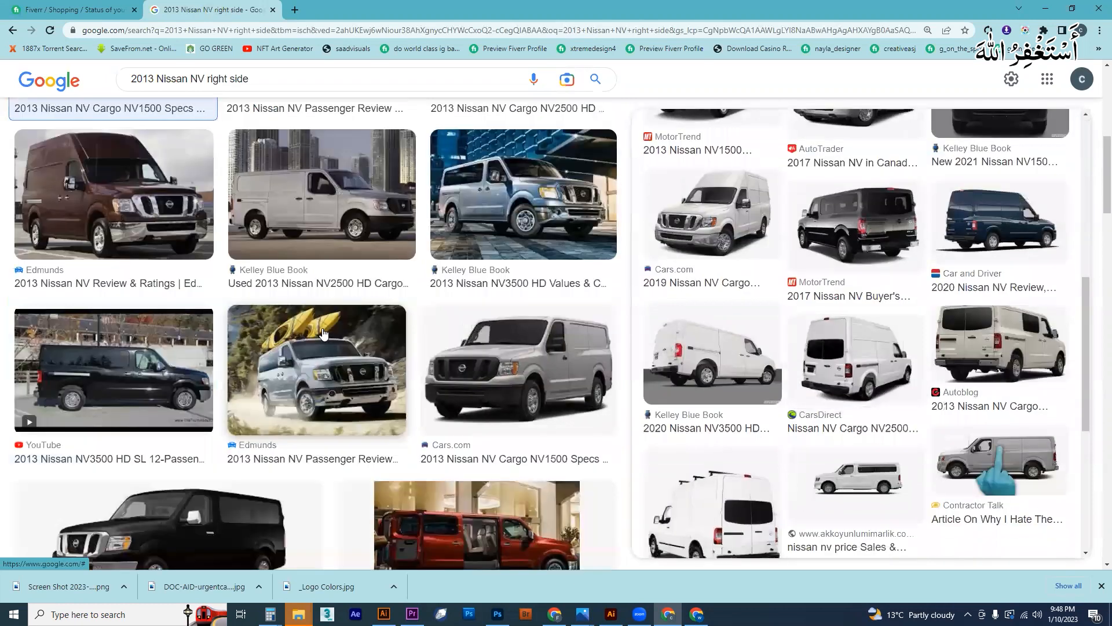
scroll(323, 332, down, 6)
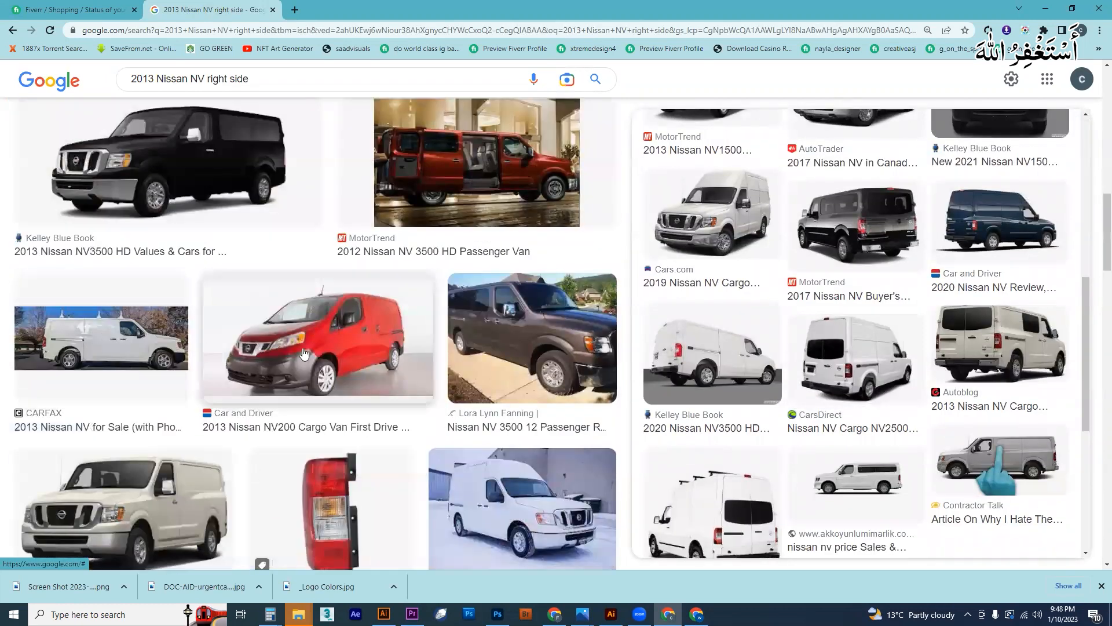
scroll(303, 353, up, 5)
scroll(305, 360, down, 5)
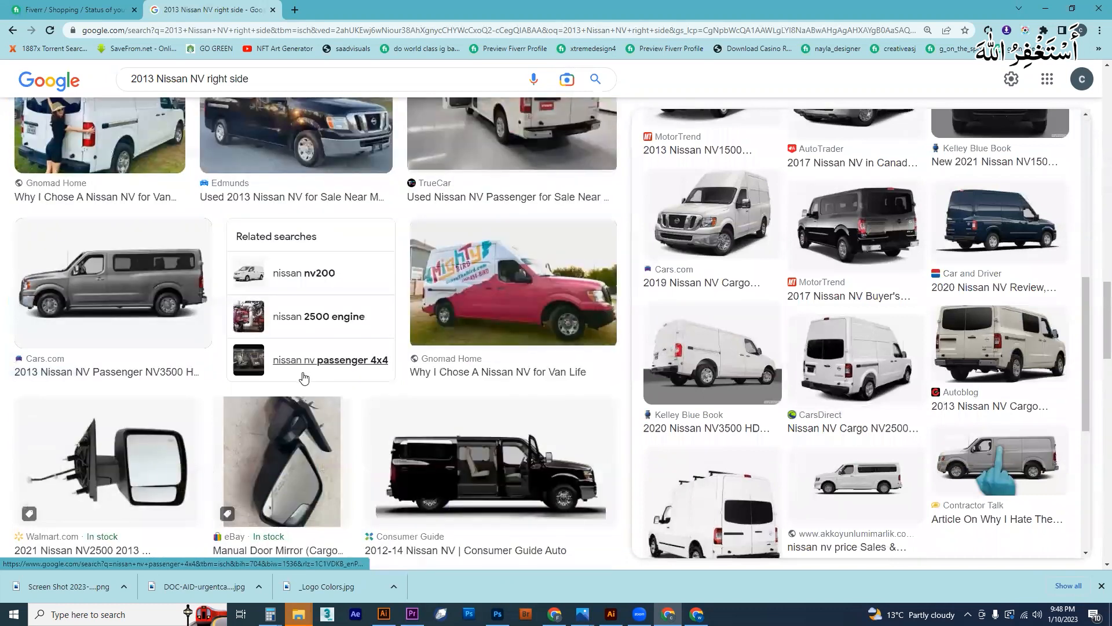
scroll(302, 384, down, 10)
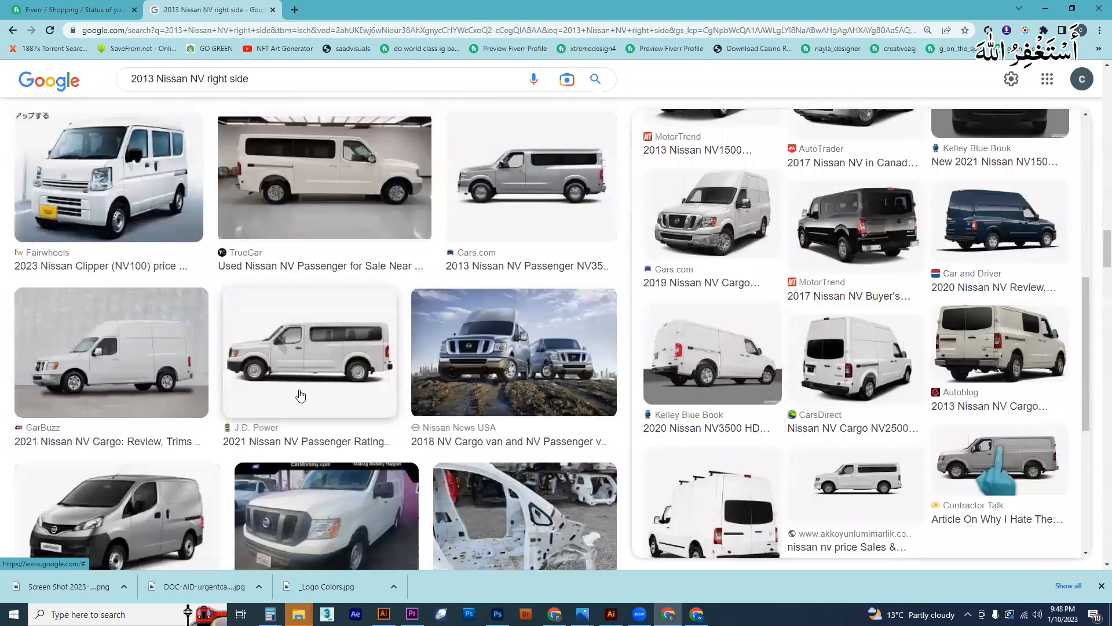
scroll(318, 357, up, 1)
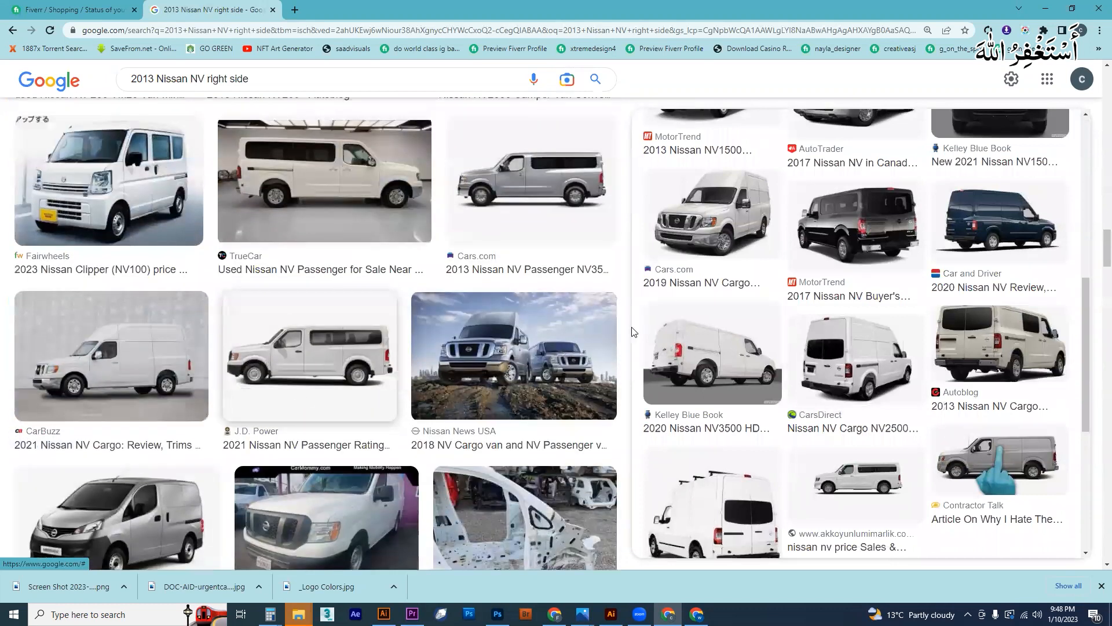
scroll(634, 332, up, 15)
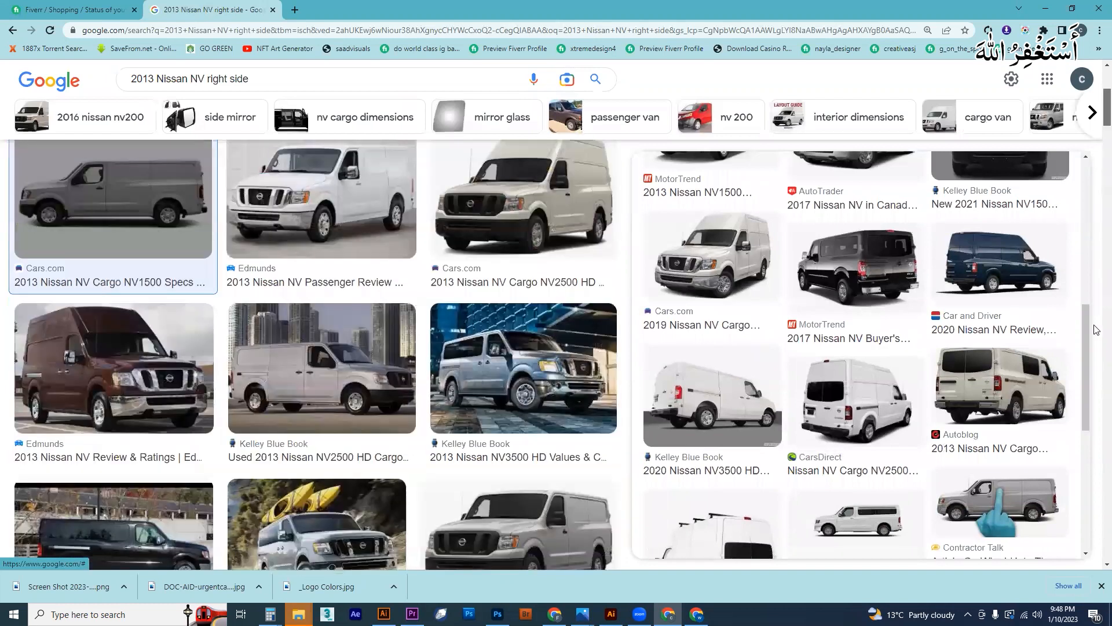
drag(1087, 330, 1094, 137)
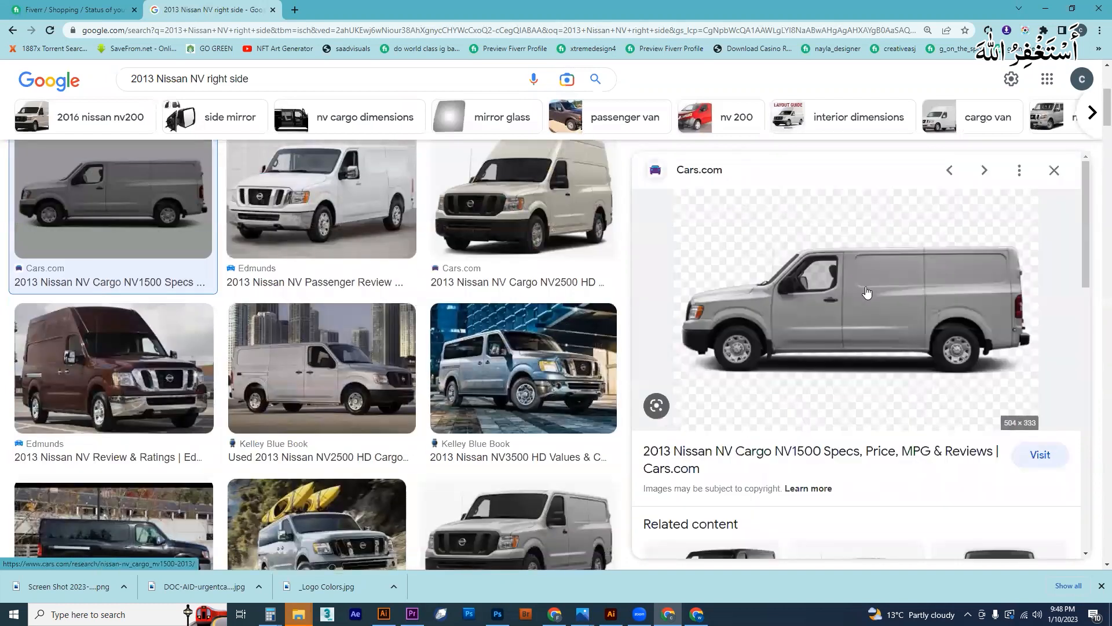
Step: Preview the Edmunds image of the white van with its related content, and open its 2013 Nissan NV Passenger review page
click(297, 196)
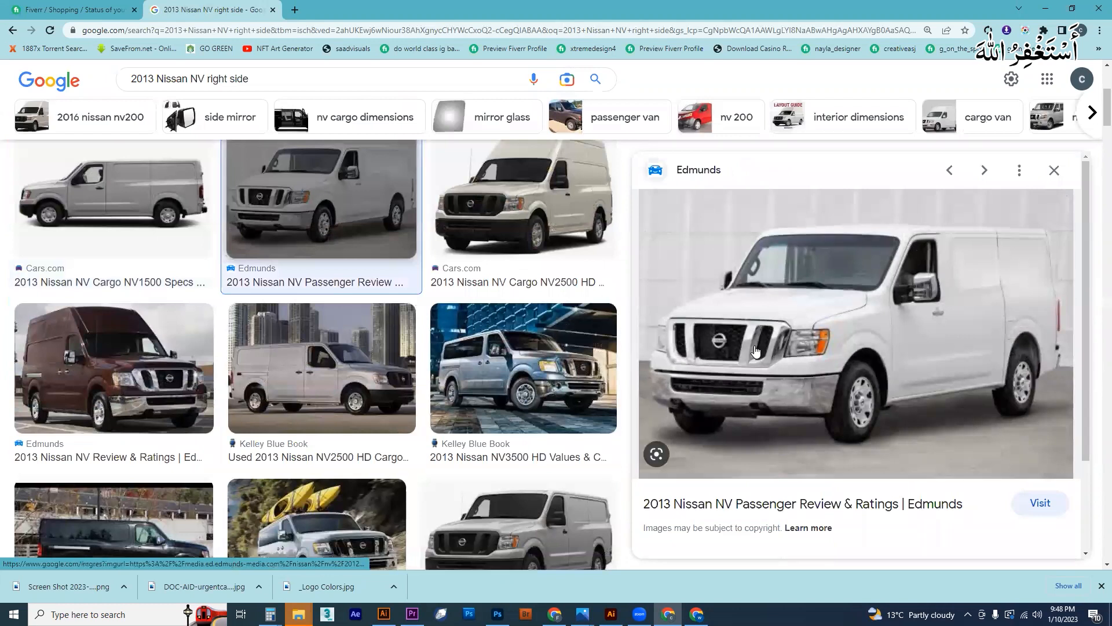
scroll(944, 365, down, 2)
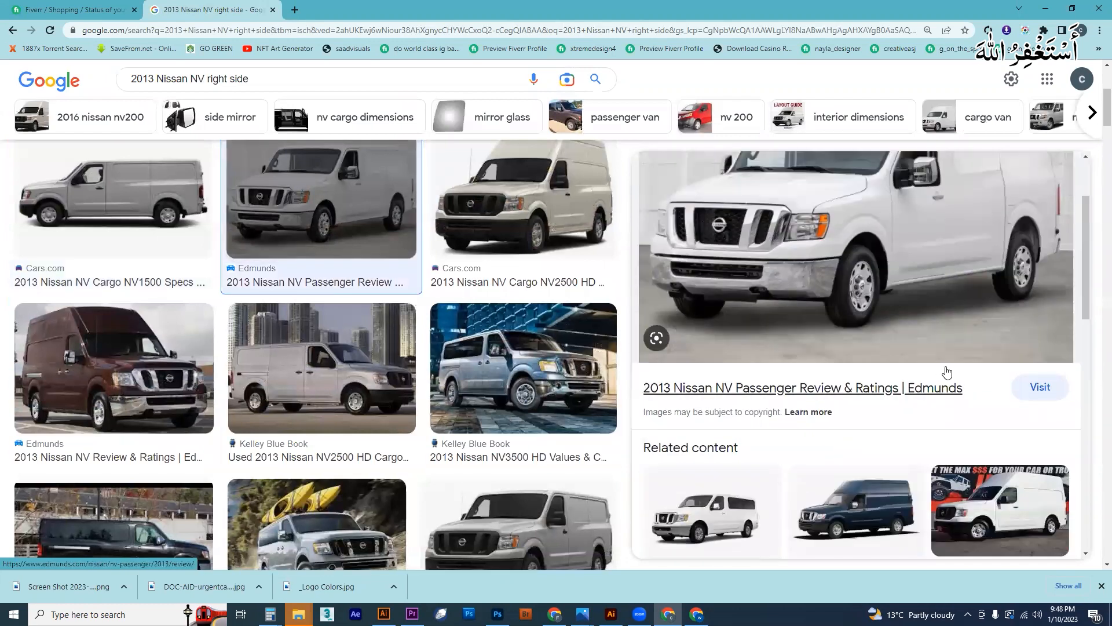
scroll(947, 373, down, 6)
scroll(945, 373, up, 5)
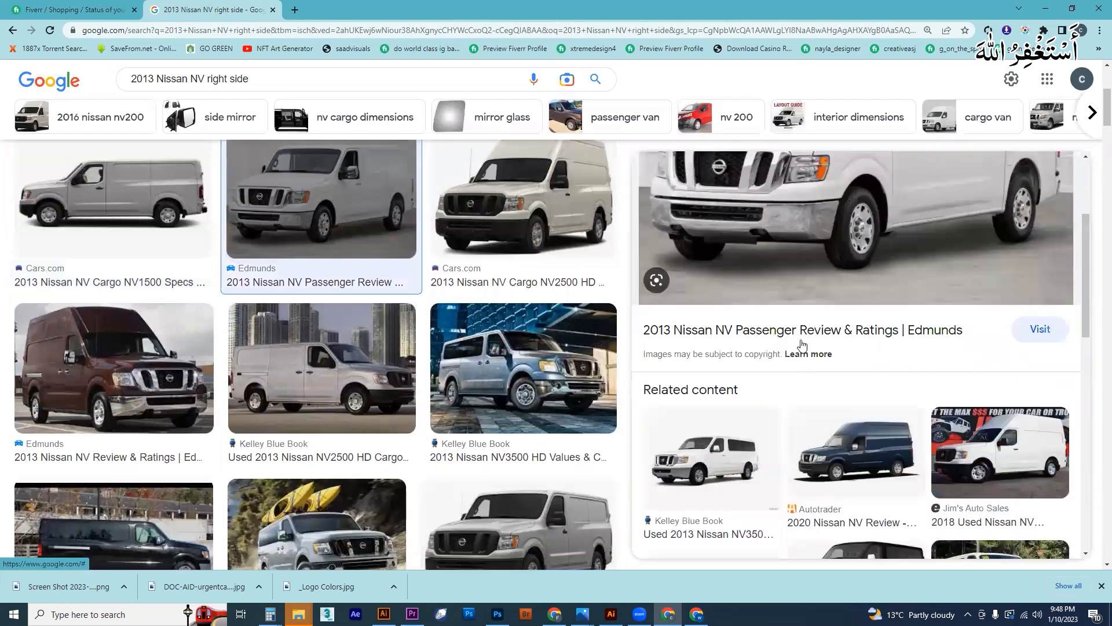
click(801, 340)
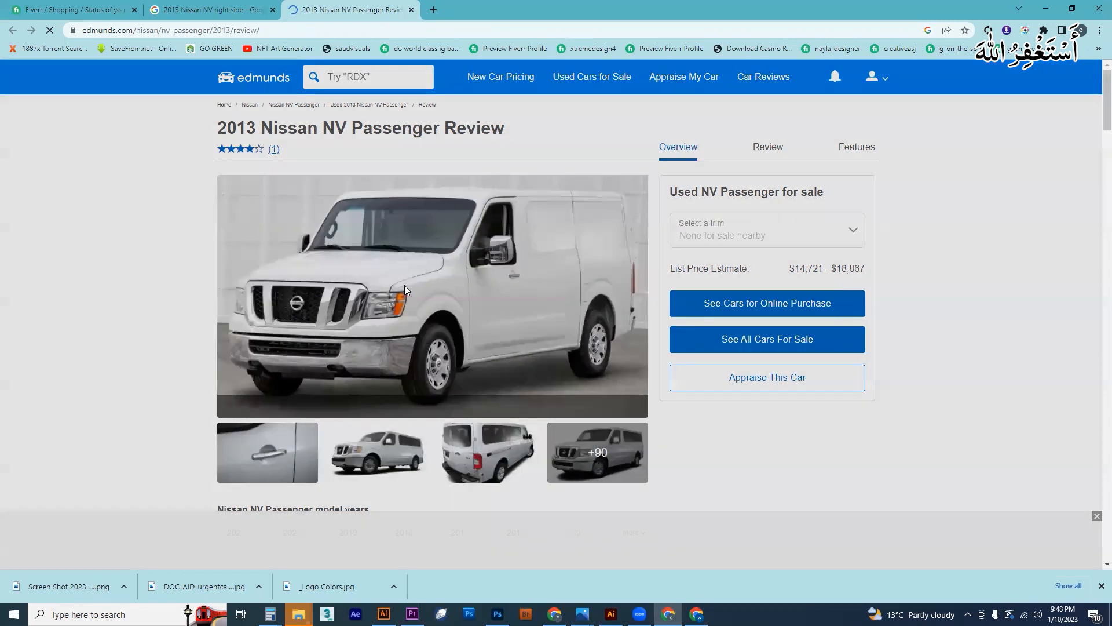
Step: Open the review page's photo gallery and browse to the right-side exterior photo of the 2012 Nissan NV Cargo Van, number 23
click(404, 285)
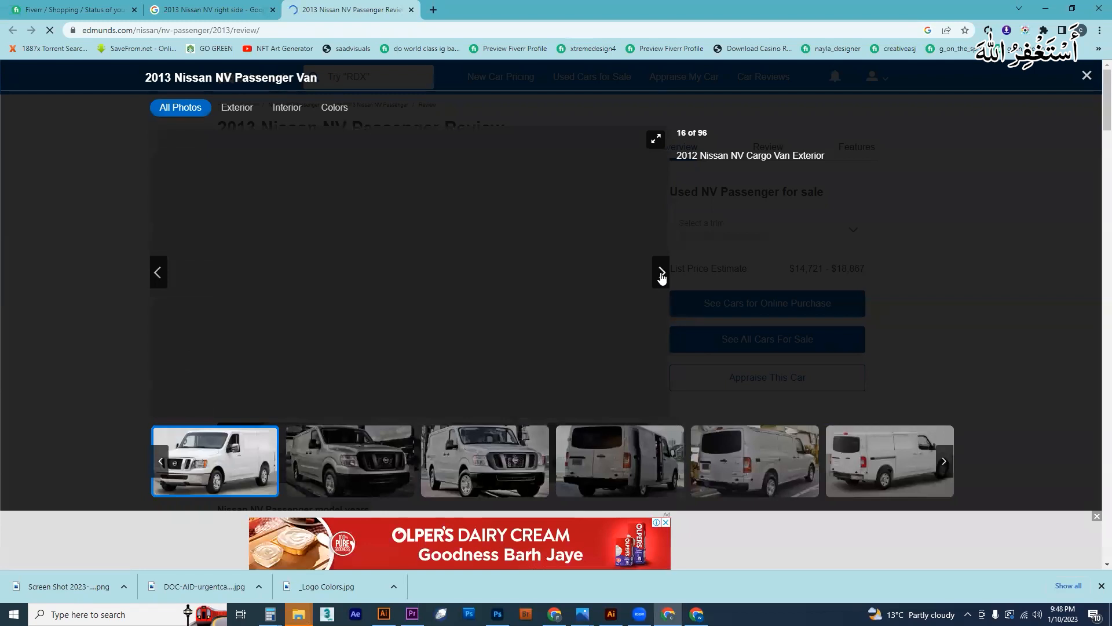
click(661, 272)
click(661, 272)
click(661, 273)
click(661, 272)
click(661, 272)
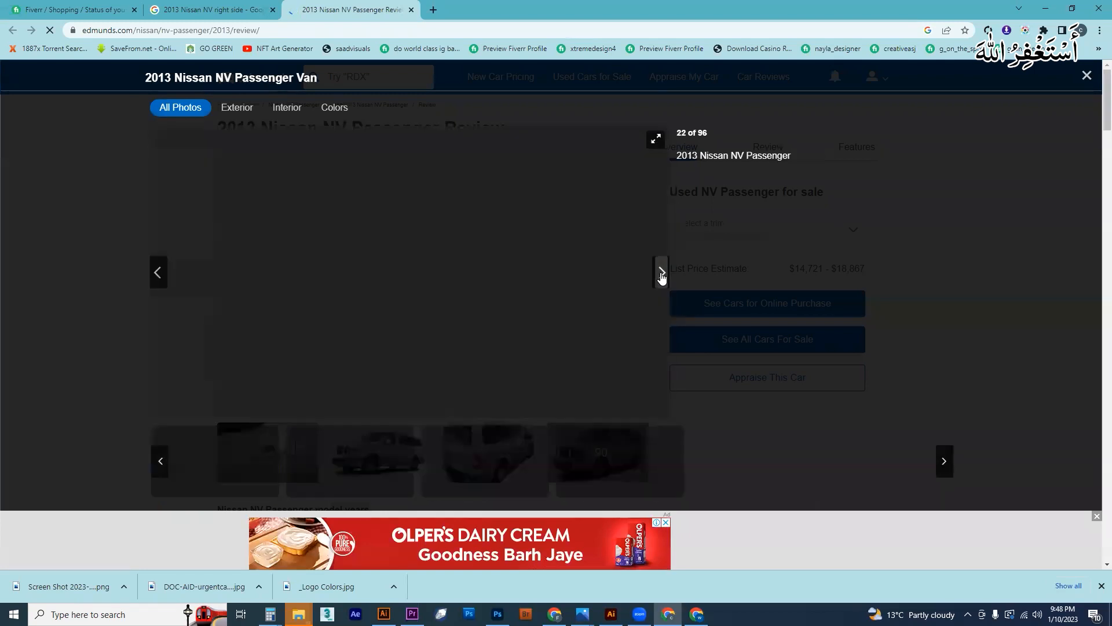
click(661, 273)
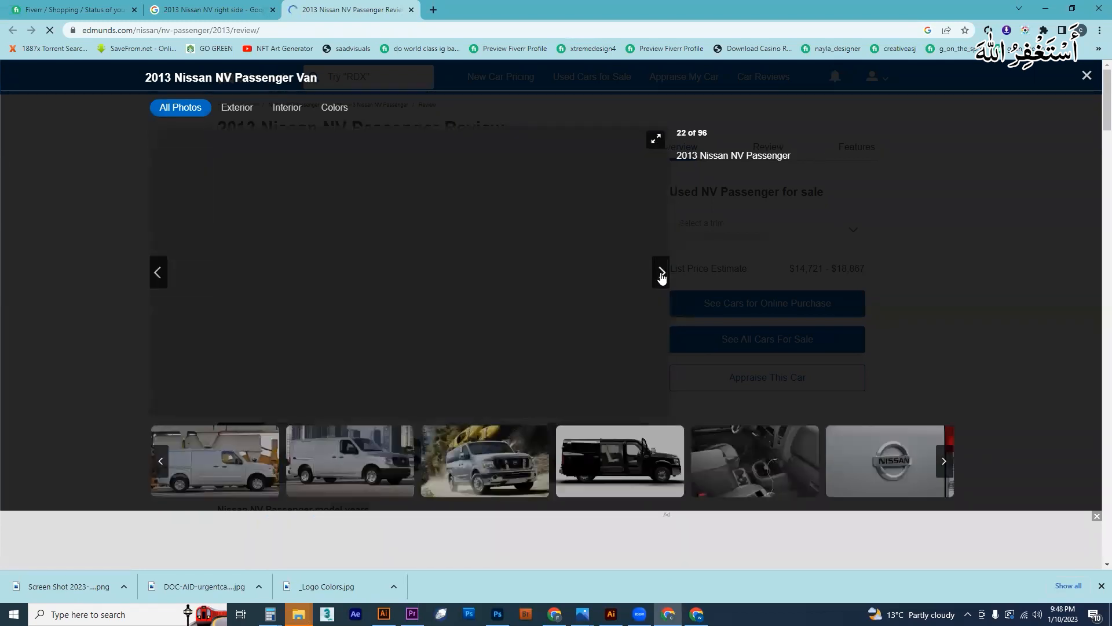
click(224, 458)
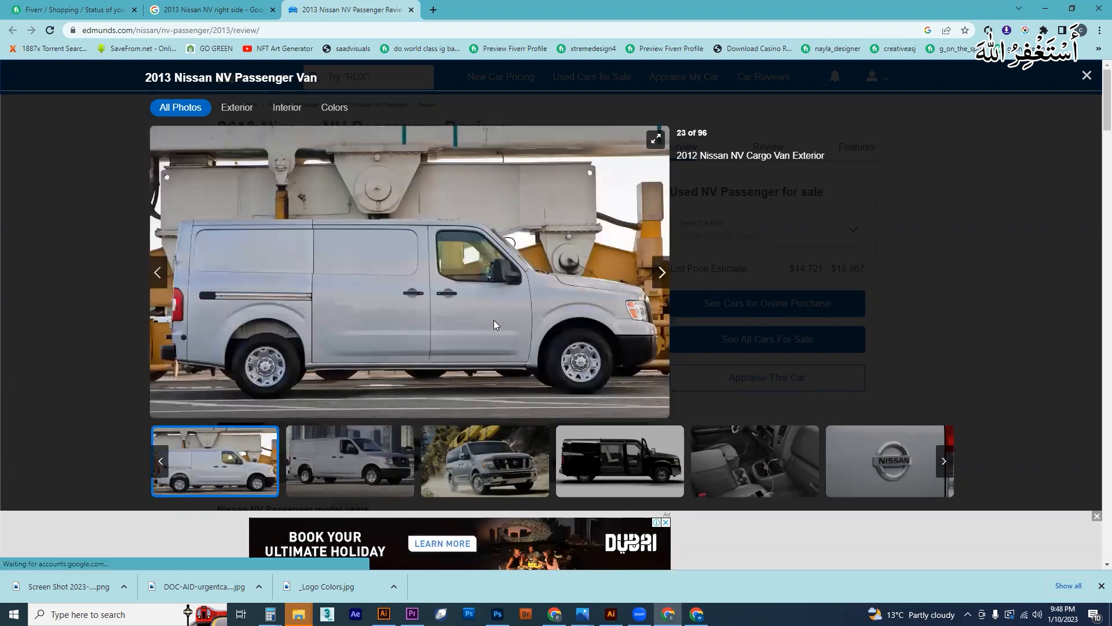
Step: Save the side-view photo as 2012_nissan_nv_cargo-van_3500-sv_s_oem_1_1600x1067.jpg in the buyer's folder under Fiverr Data > carwrapdesign, and advance to the next gallery photo
right_click(404, 293)
click(435, 316)
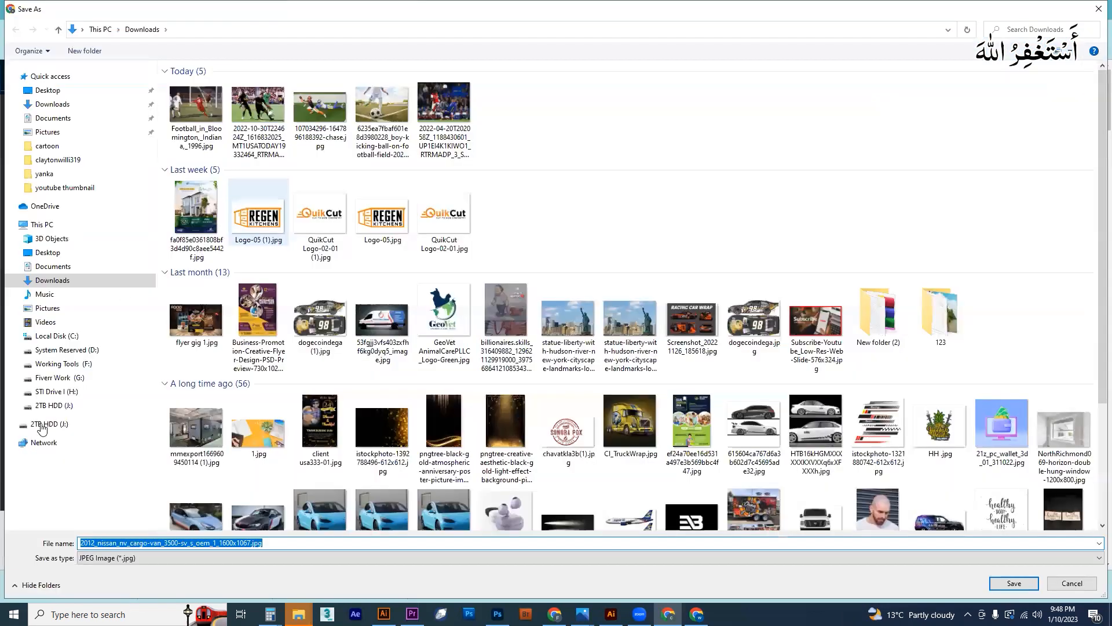
click(318, 178)
key(f)
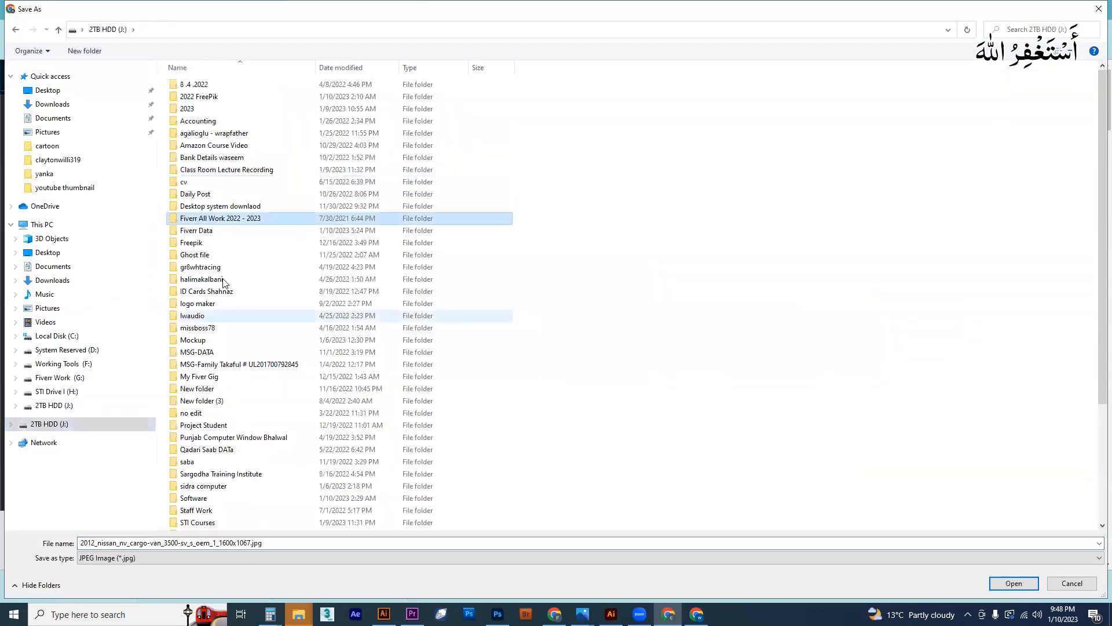
click(205, 232)
double_click(205, 232)
double_click(210, 108)
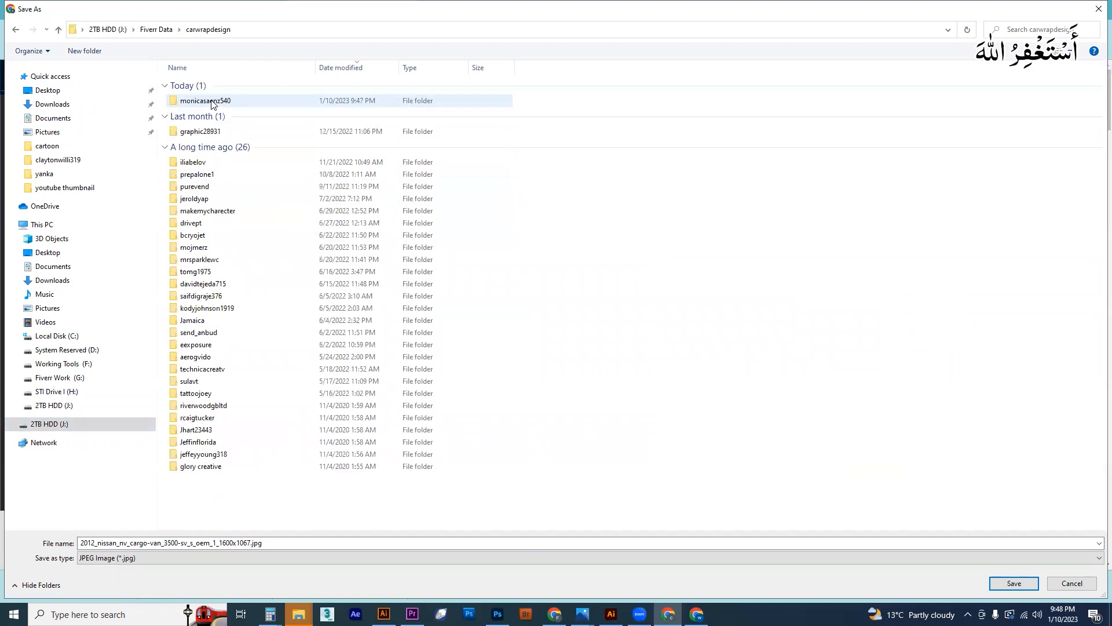
double_click(209, 102)
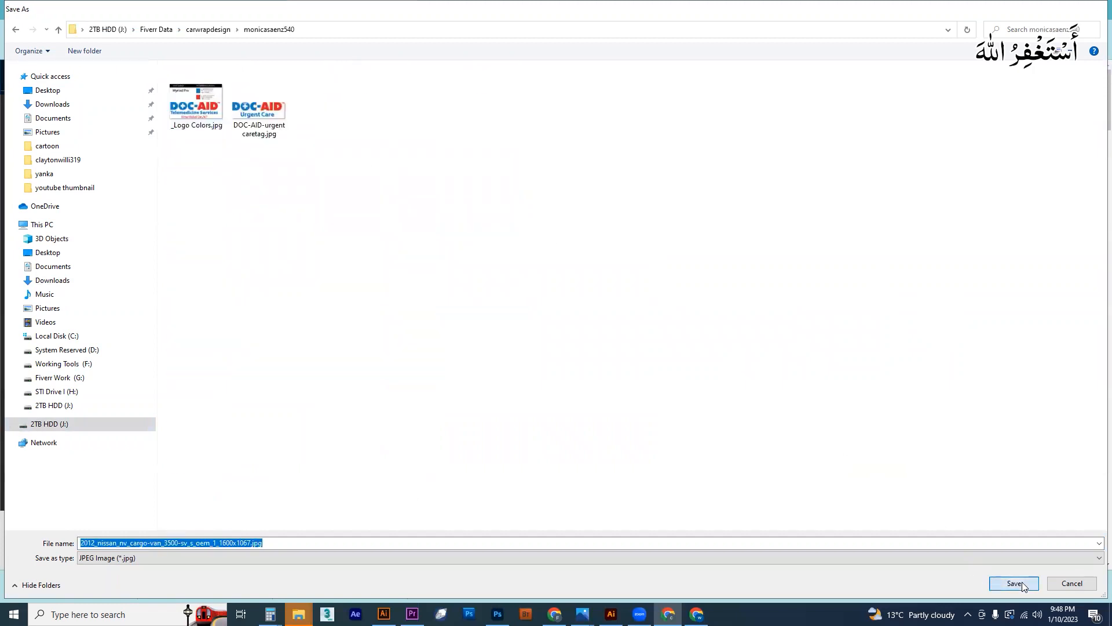
click(1022, 582)
click(662, 273)
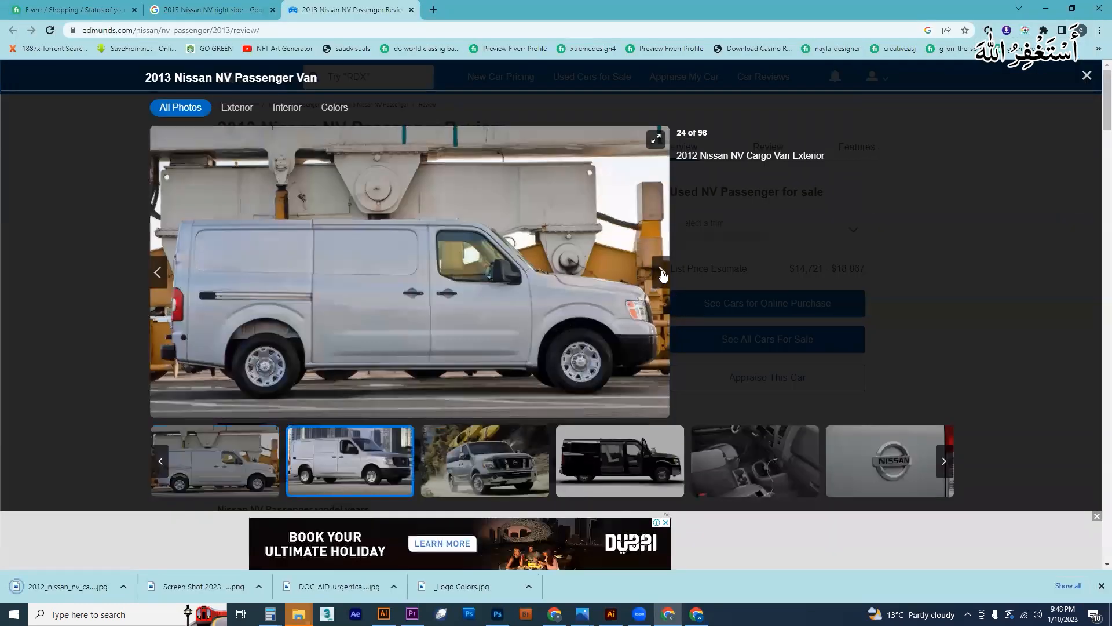
Step: Browse the Edmunds gallery's exterior and interior photos from number 24 through number 48 for further van views
click(661, 273)
click(662, 273)
click(661, 273)
click(662, 273)
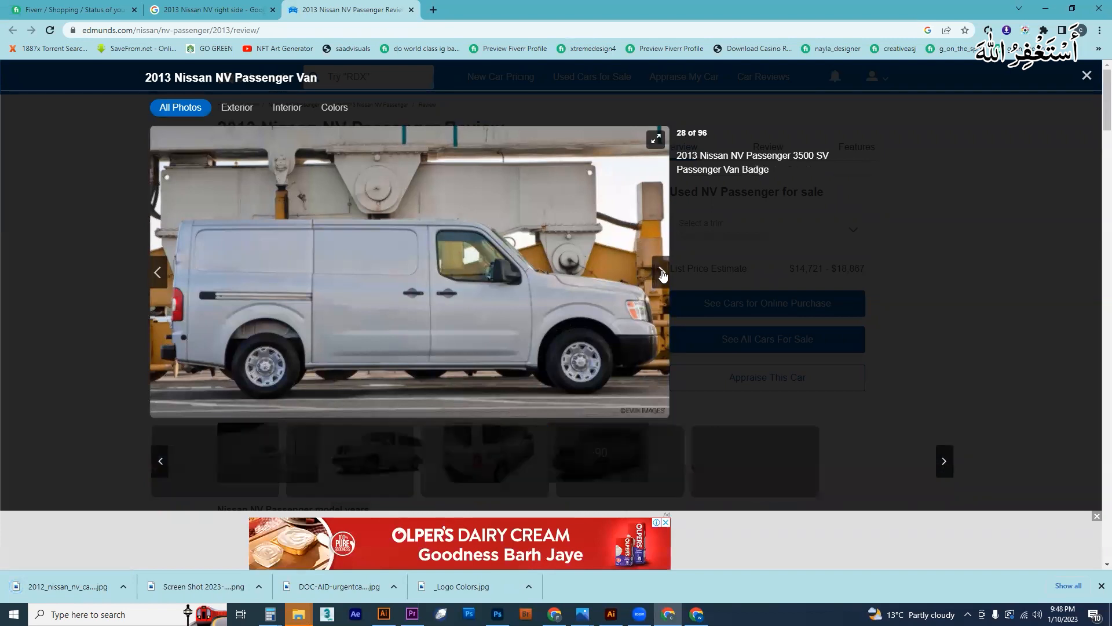
click(662, 273)
click(661, 273)
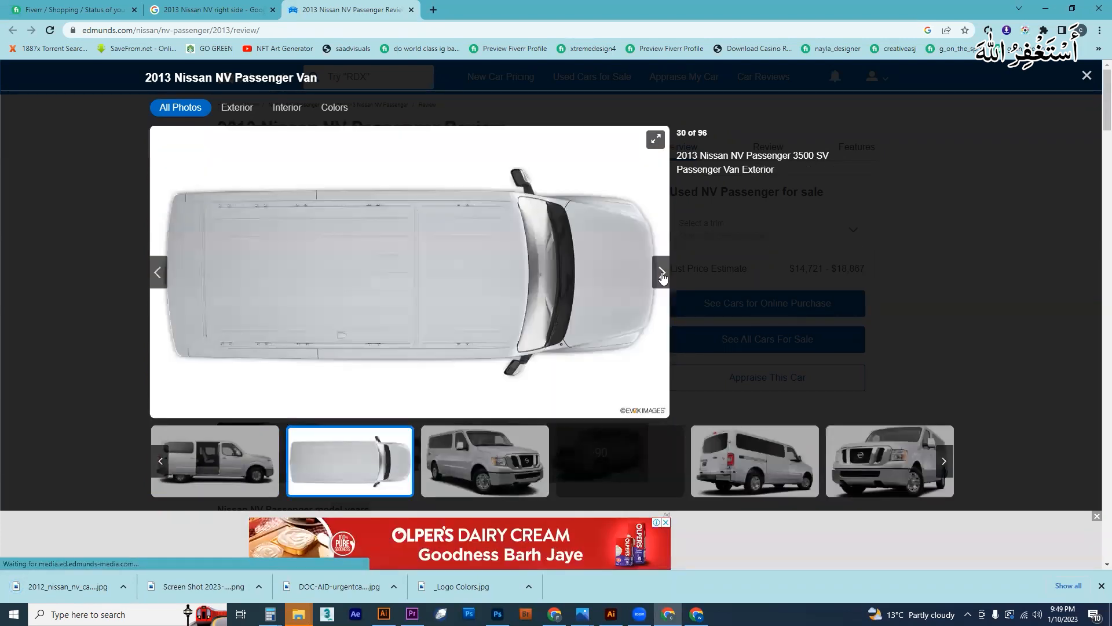
click(662, 273)
click(662, 273)
click(662, 272)
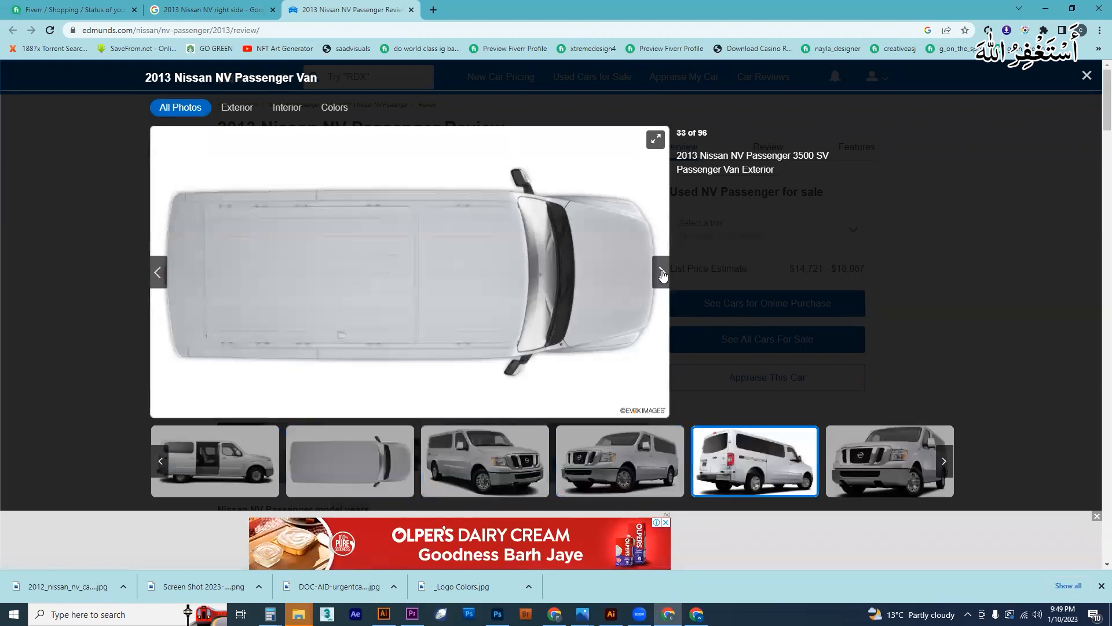
click(662, 273)
click(662, 273)
click(661, 273)
click(662, 273)
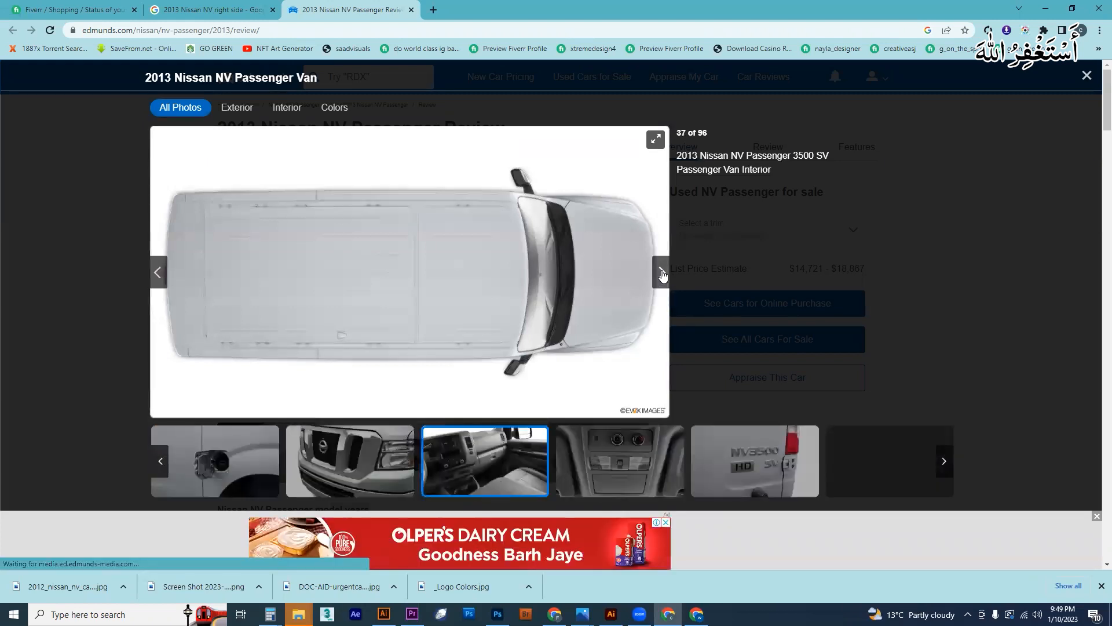
click(662, 273)
click(662, 273)
click(662, 273)
click(661, 273)
click(661, 273)
click(662, 273)
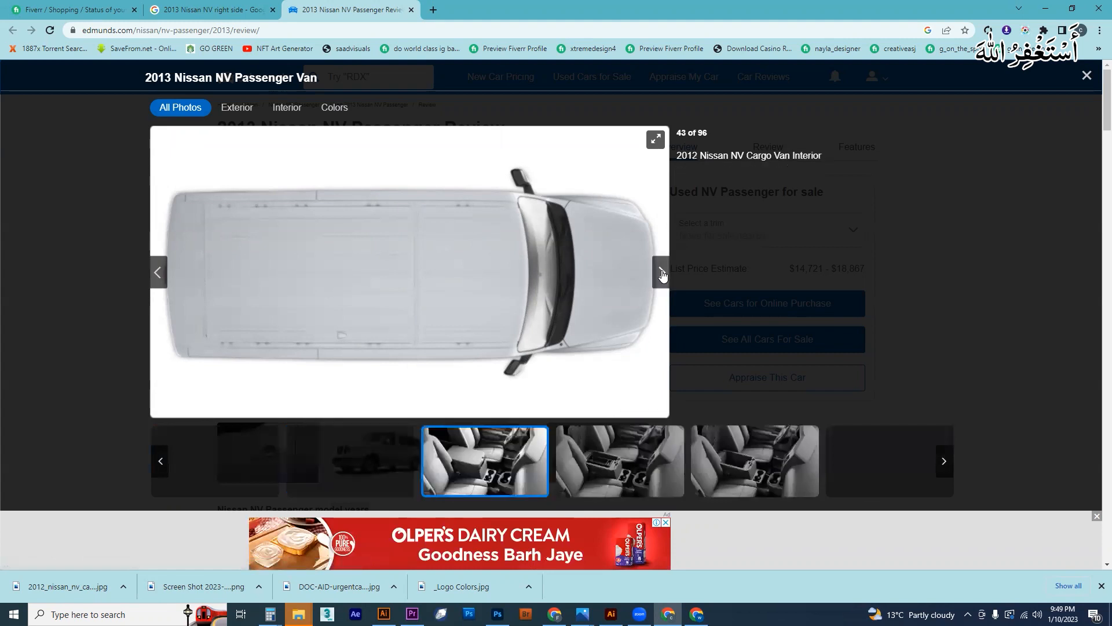
click(662, 273)
click(662, 273)
click(661, 272)
click(662, 273)
click(662, 273)
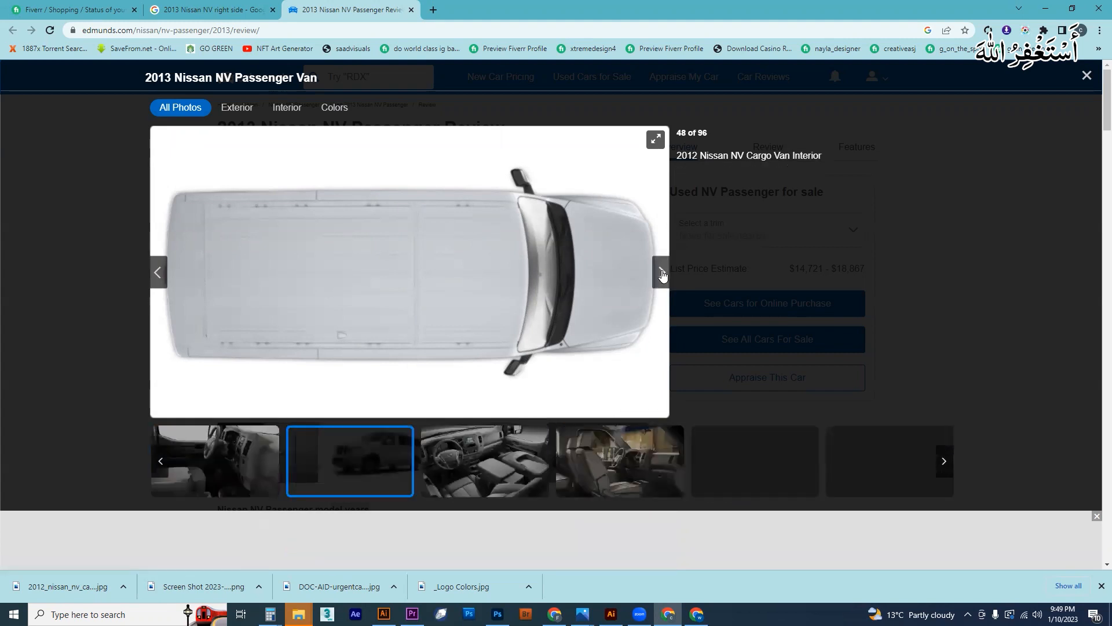
Step: Check the further interior thumbnails, then return to the gallery's first photo and close the gallery
click(944, 462)
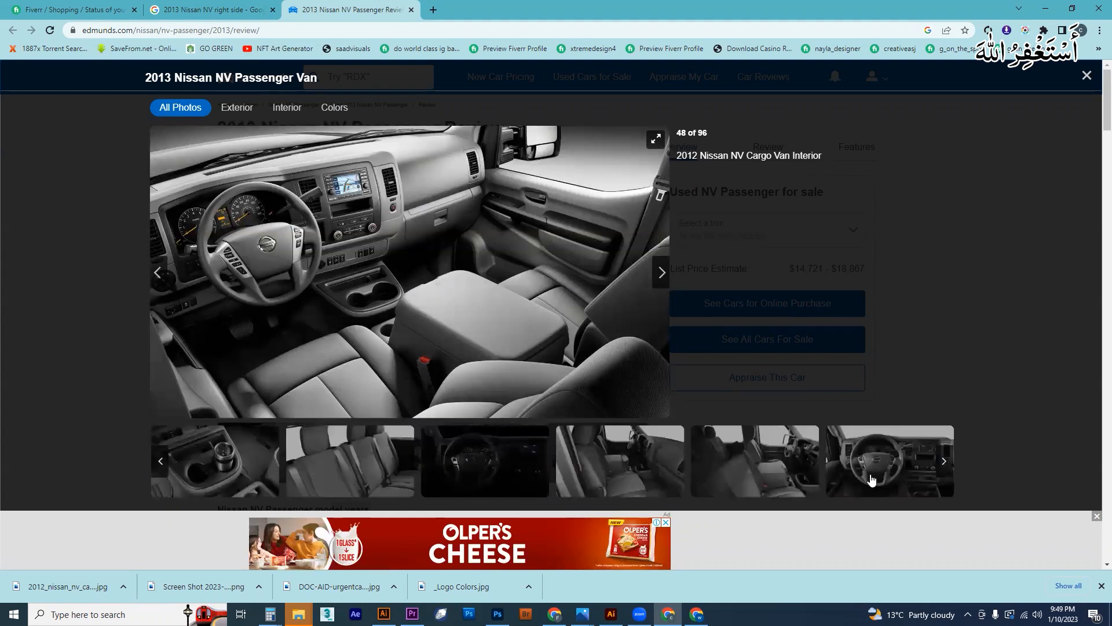
scroll(904, 480, down, 1)
scroll(905, 480, down, 3)
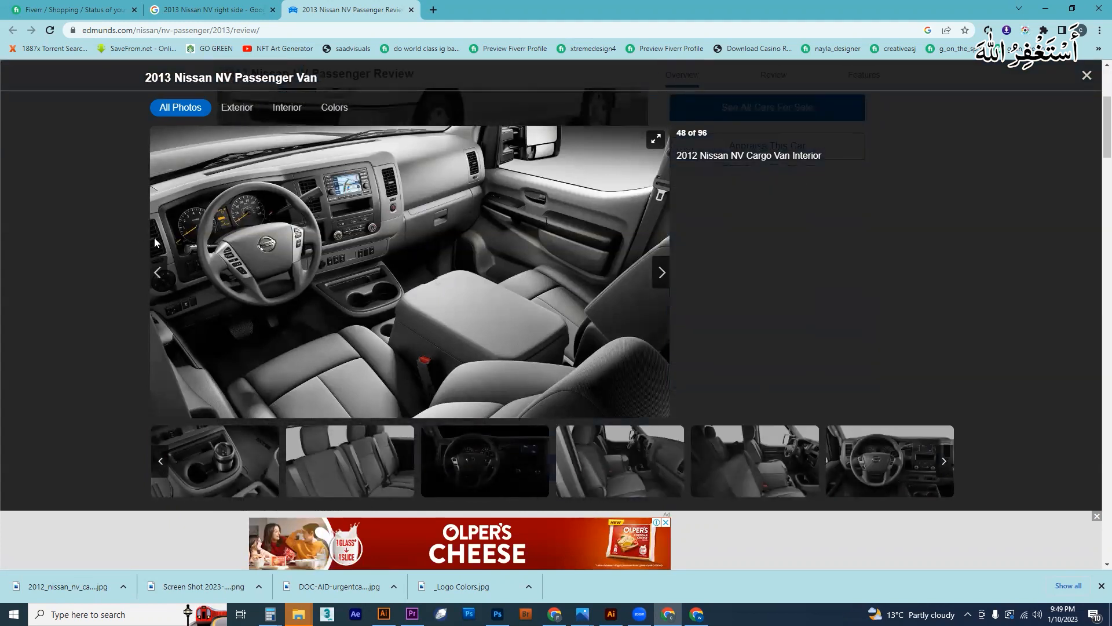
click(172, 110)
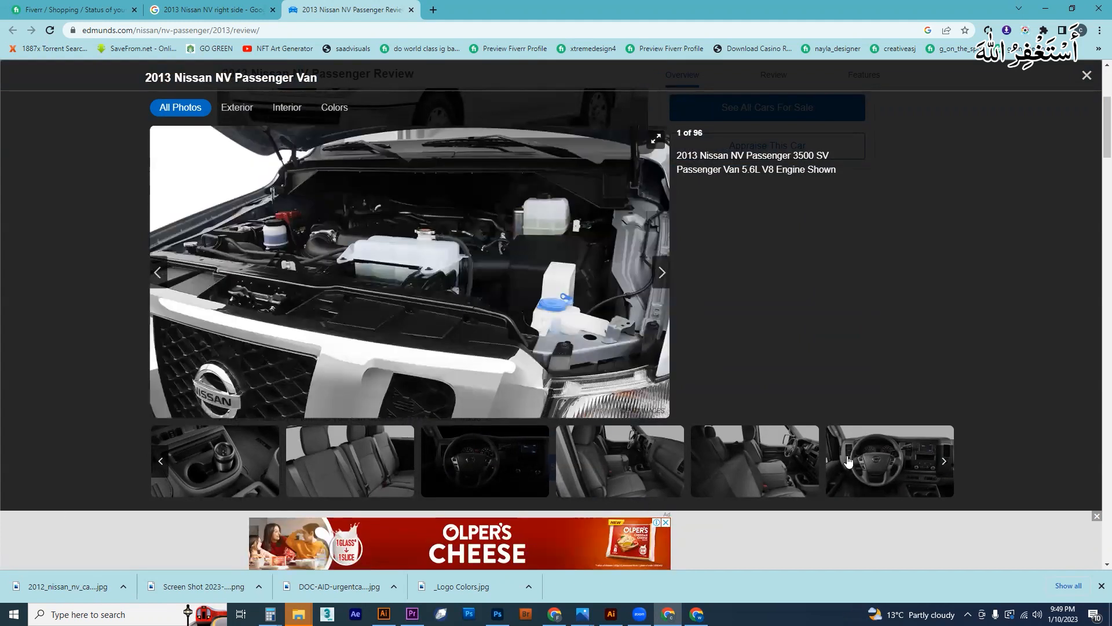
drag(1095, 115, 1095, 149)
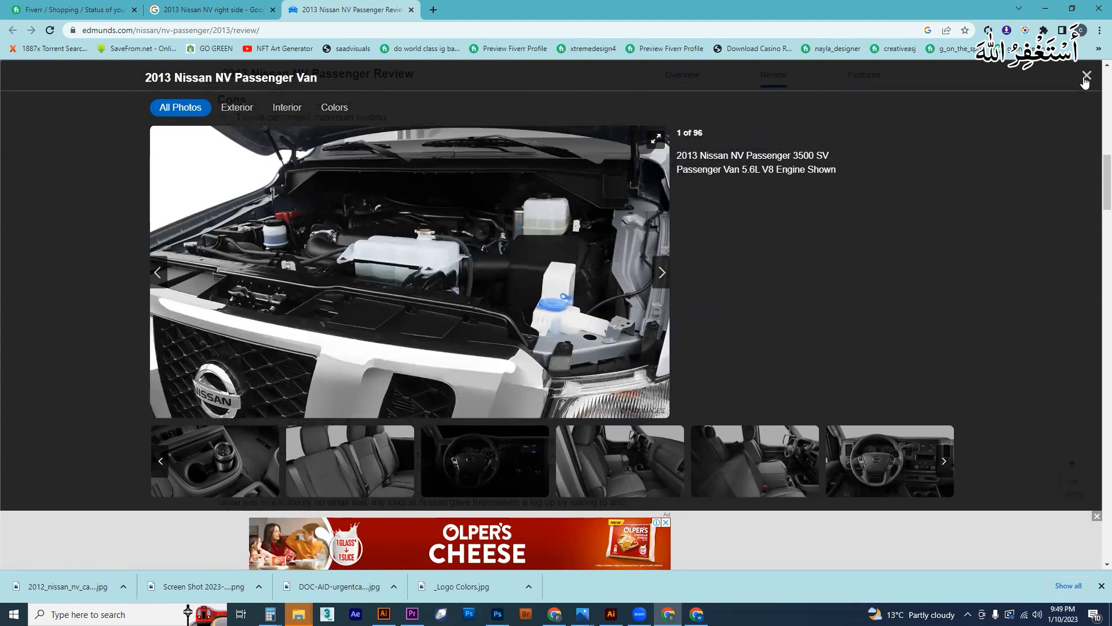
click(1086, 77)
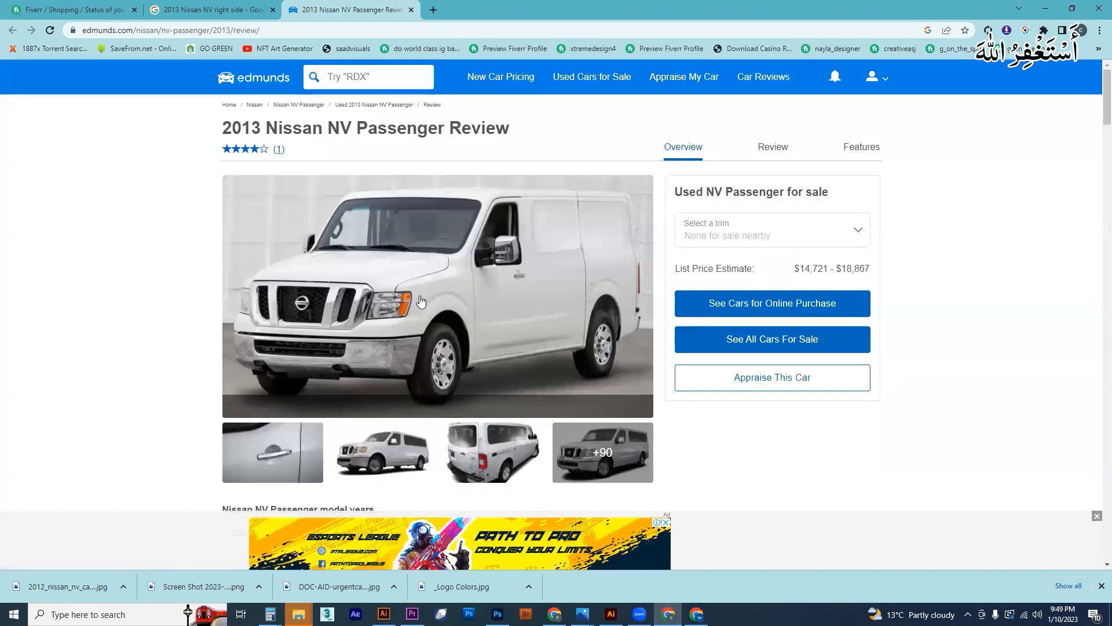
Step: Reopen the gallery from the review page's main van photo, examine the following exterior and interior thumbnails, and close it
click(418, 294)
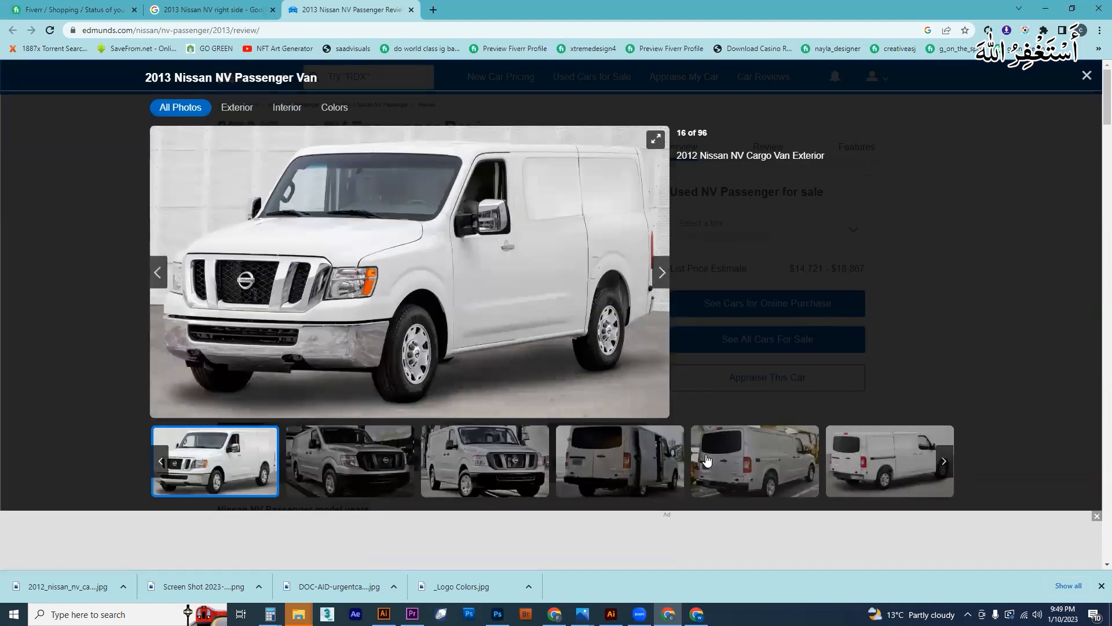
click(945, 463)
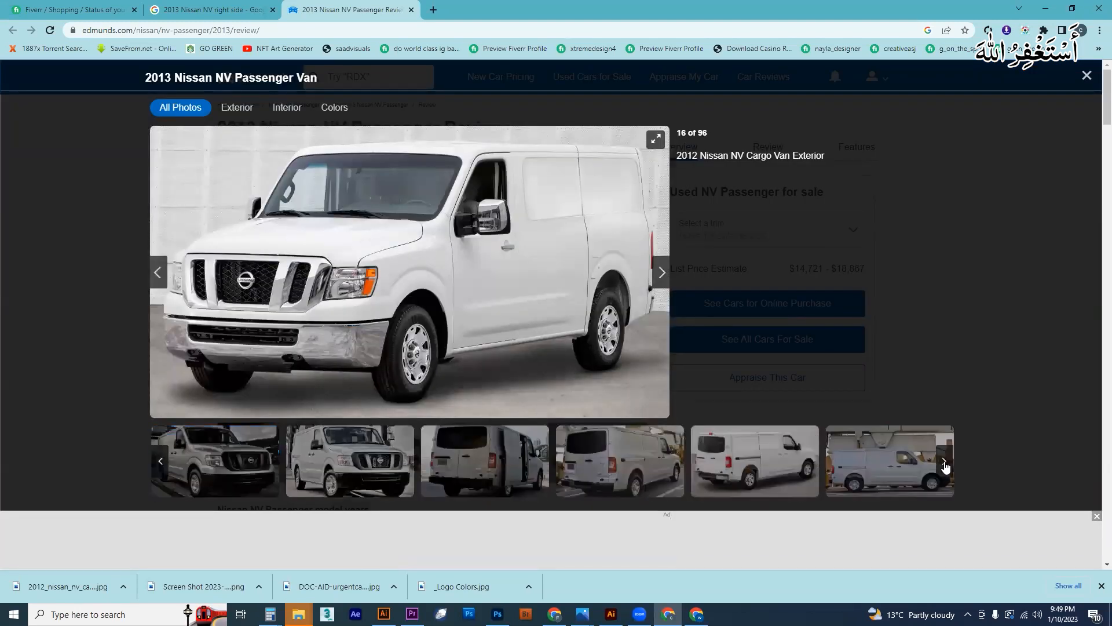
click(945, 464)
click(945, 464)
click(945, 464)
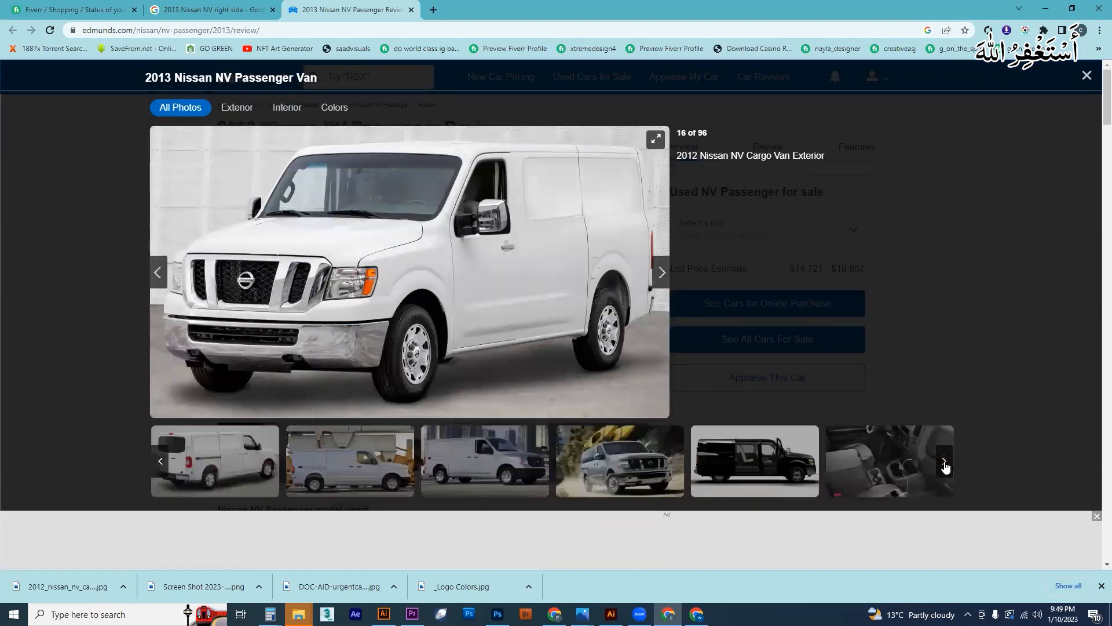
click(945, 464)
click(945, 464)
click(945, 463)
click(945, 464)
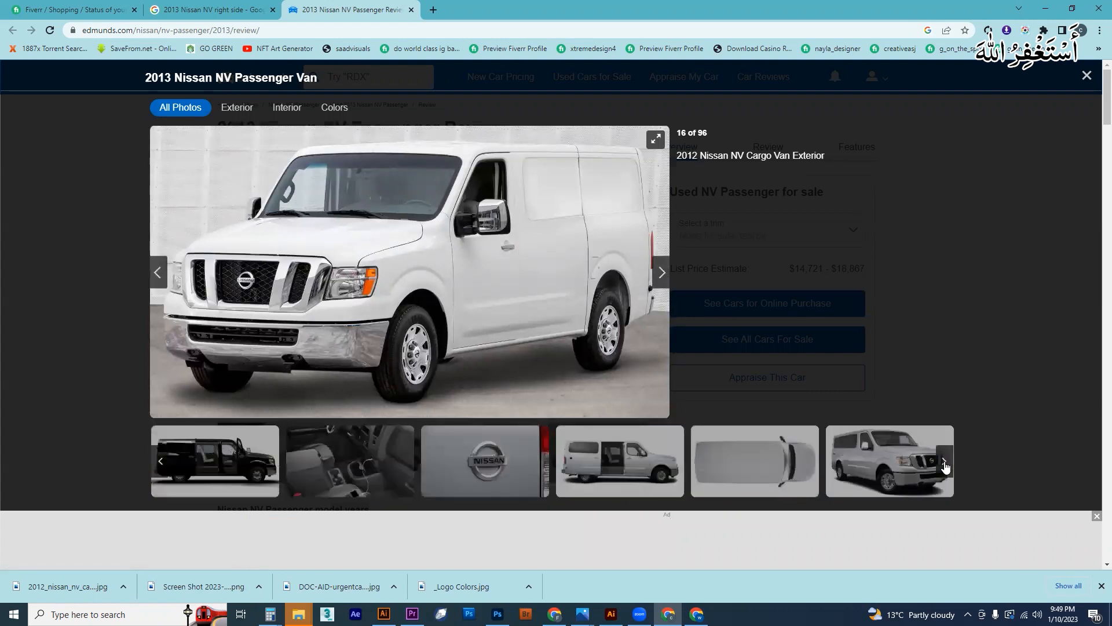
click(945, 463)
click(945, 464)
click(945, 463)
click(945, 464)
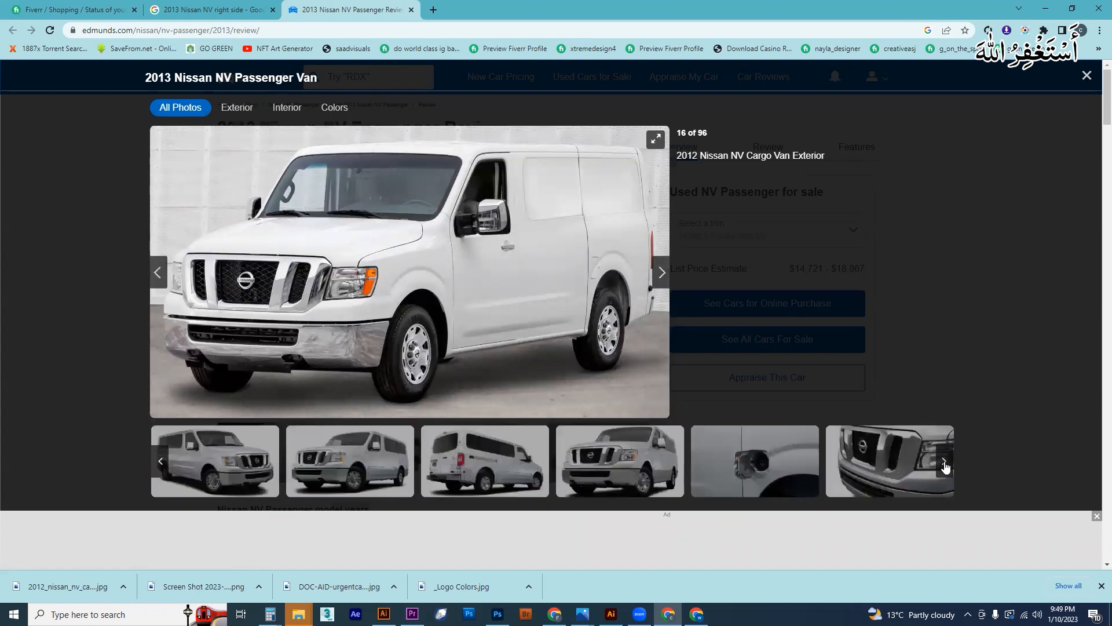
click(945, 463)
click(945, 464)
click(945, 464)
click(945, 464)
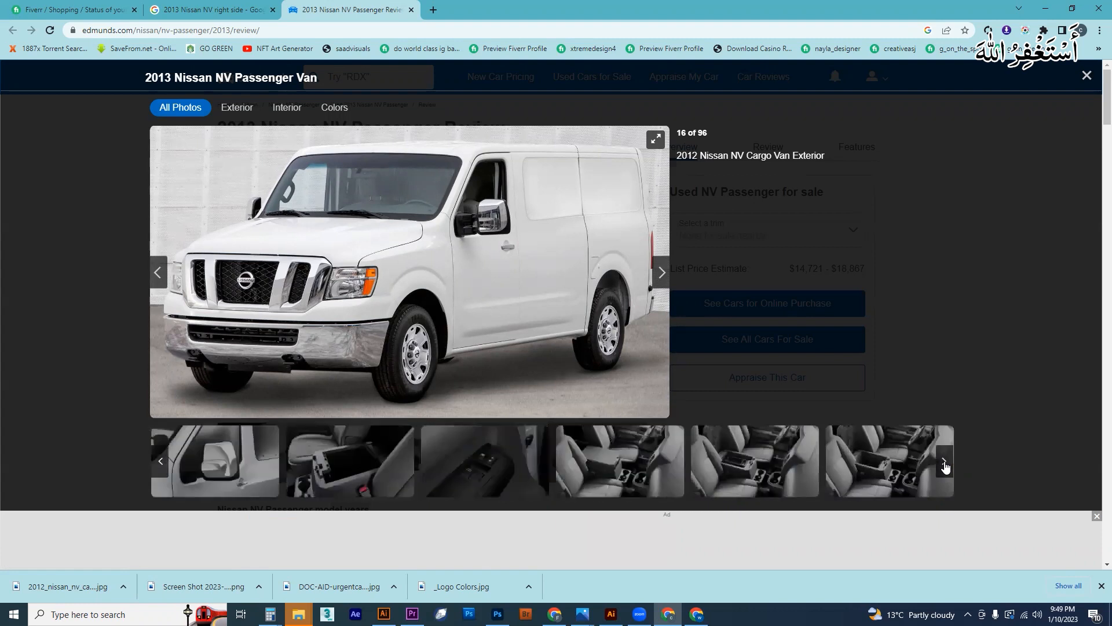
click(945, 464)
scroll(1095, 152, down, 5)
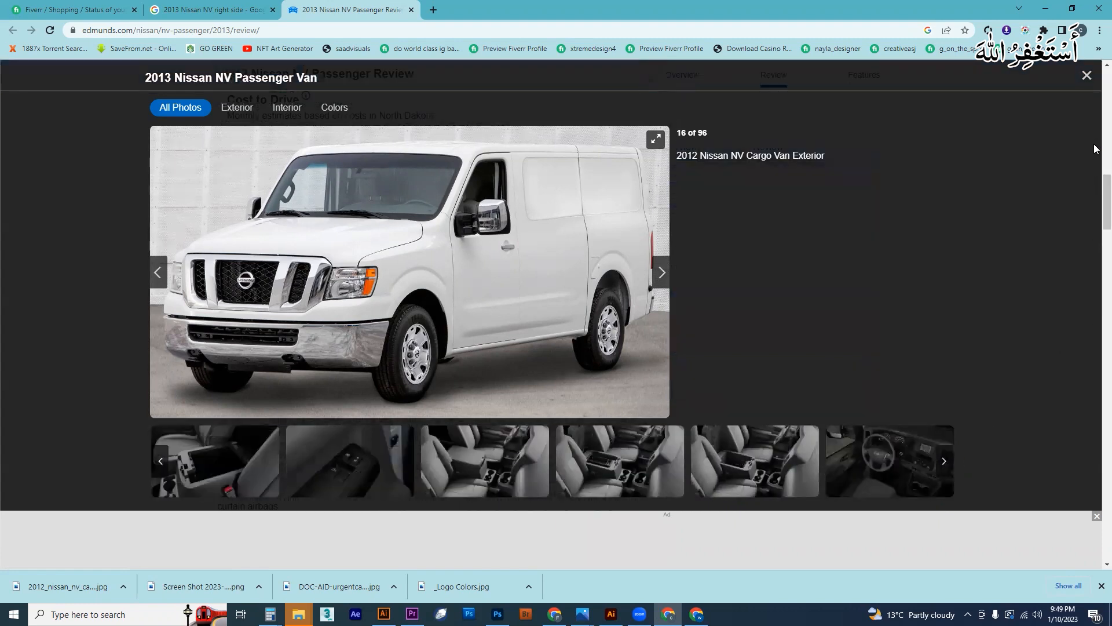
click(1088, 77)
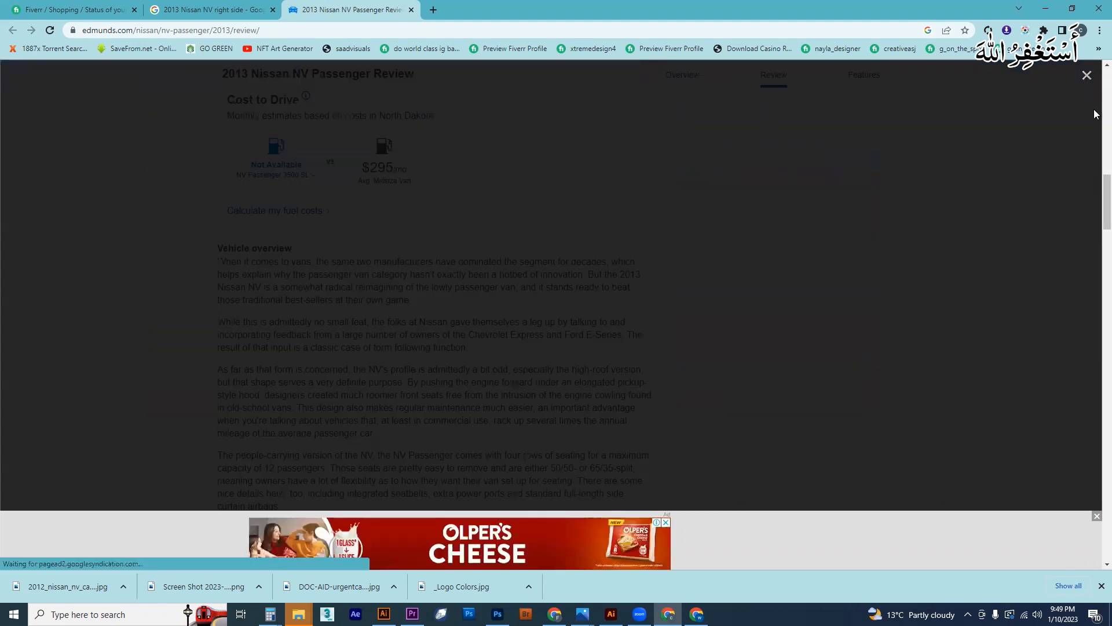
Step: Skim the 2013 Nissan NV Passenger review page down to the related vehicles and return to its beginning
scroll(1097, 174, down, 6)
scroll(1097, 226, down, 5)
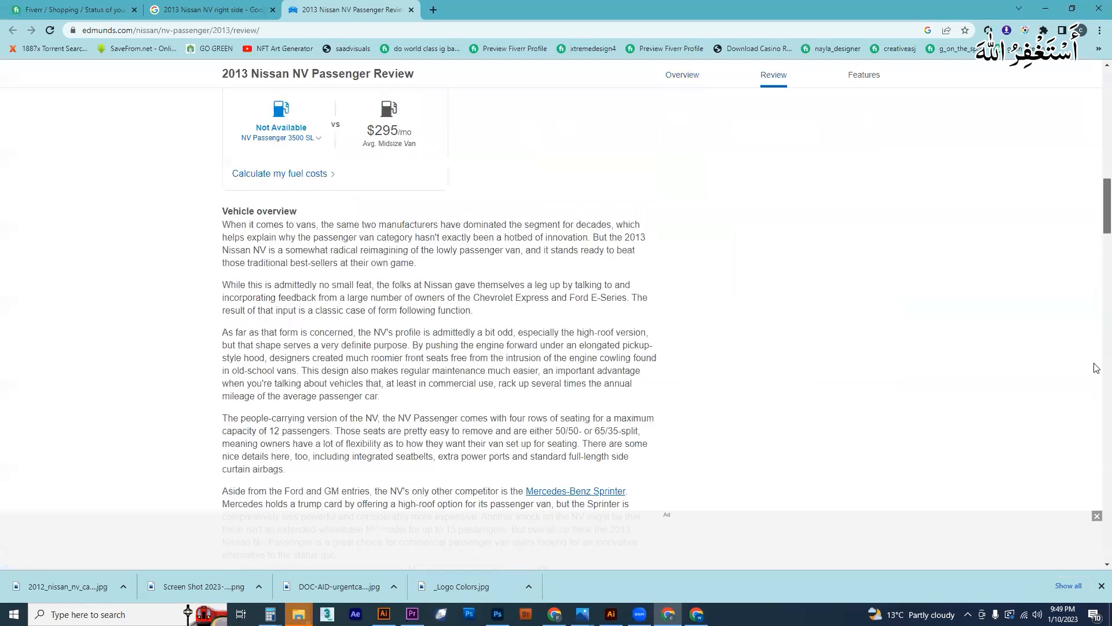
scroll(1097, 406, down, 15)
scroll(1097, 464, up, 5)
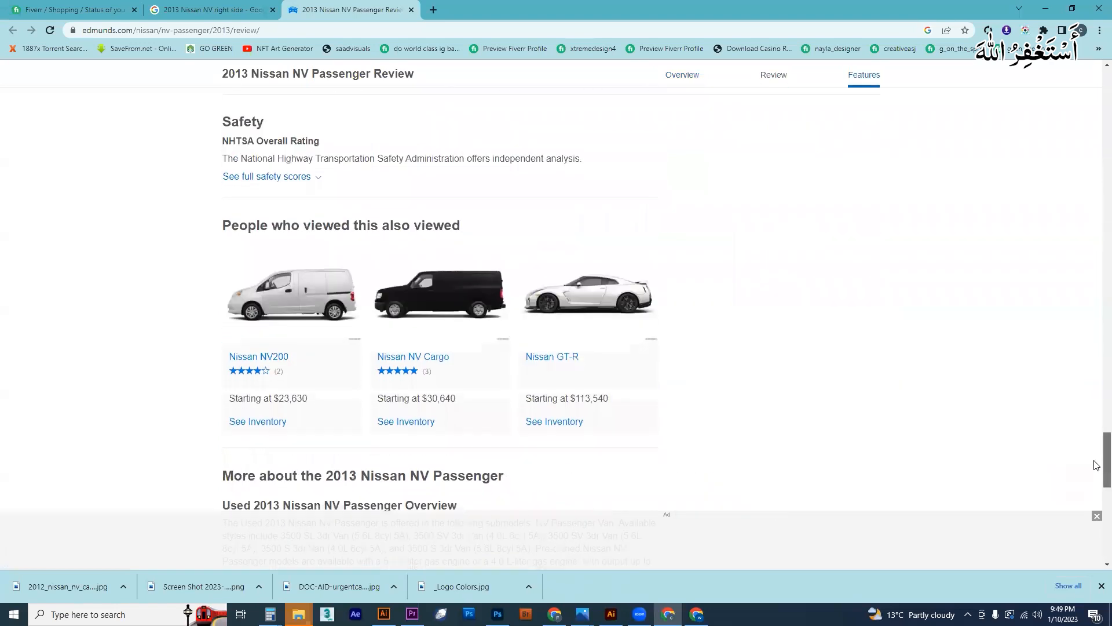
drag(1095, 461, 1064, 94)
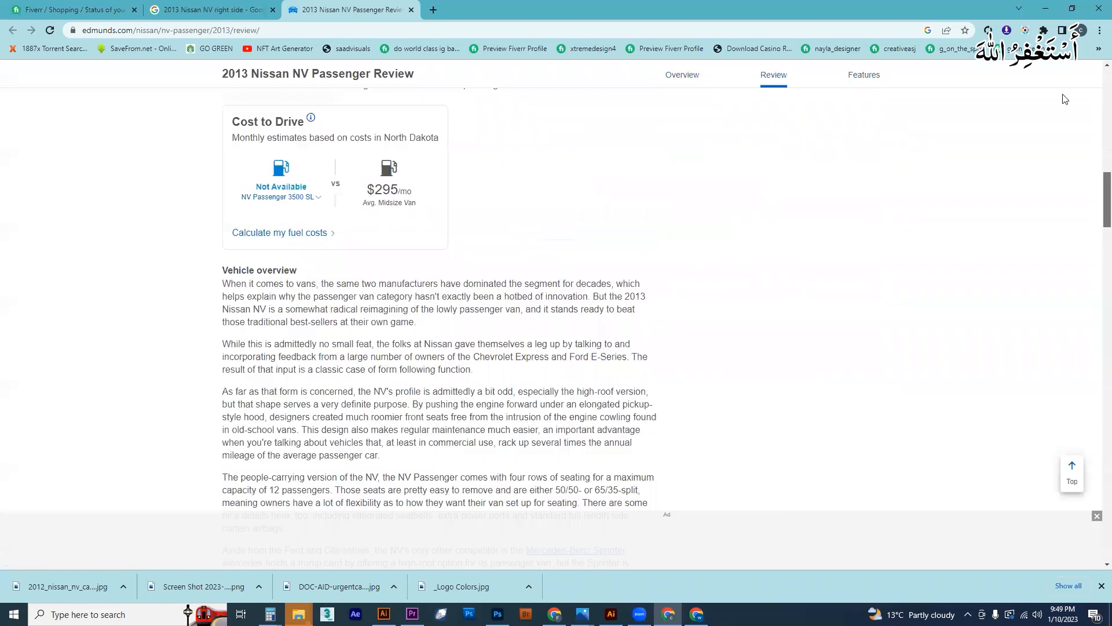
Step: Switch to the buyer's folder in File Explorer and open 2012_nissan_nv_cargo-van_3500-sv_s_oem_1_1600x1067.jpg as a document in Photoshop
click(299, 614)
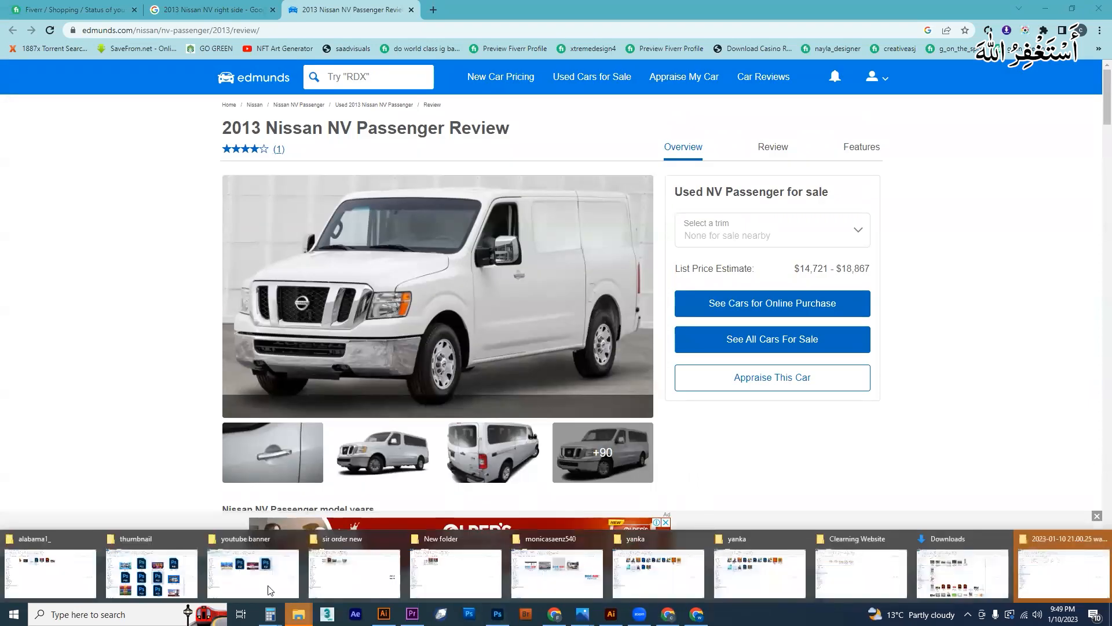
click(555, 577)
click(423, 239)
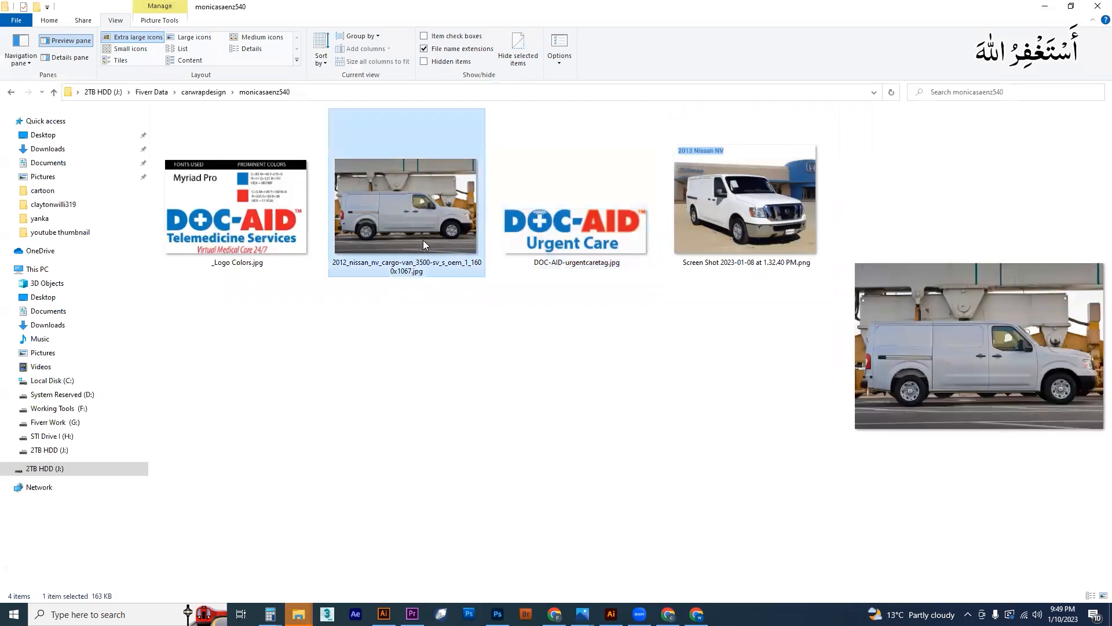
drag(416, 244, 590, 36)
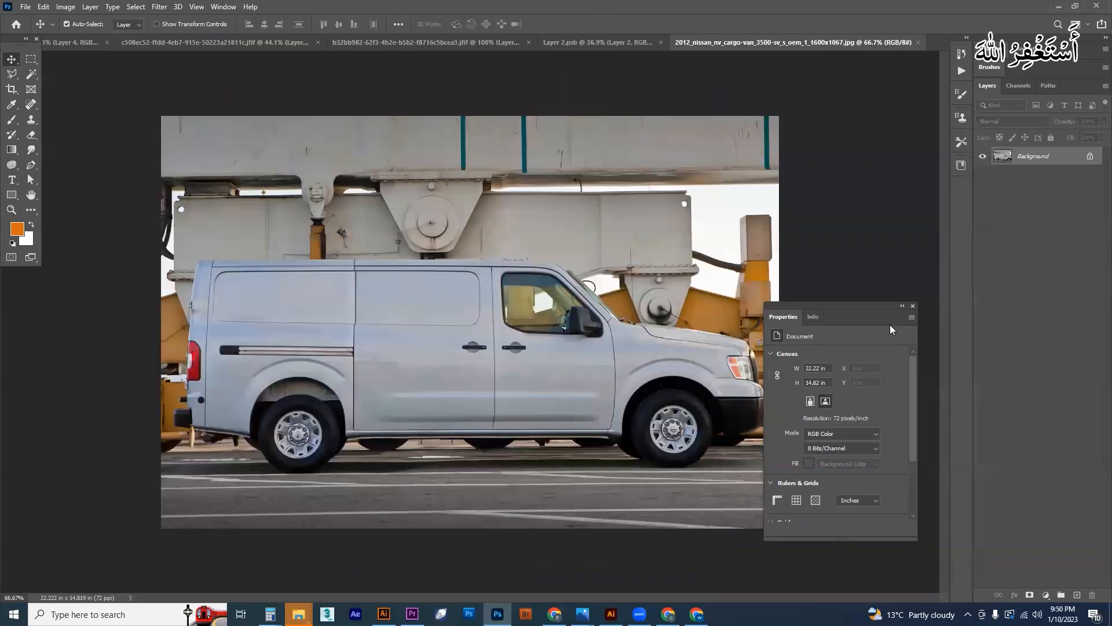
Step: Close the floating Properties window and convert the locked Background of the van photo into a regular layer
click(913, 307)
double_click(1031, 157)
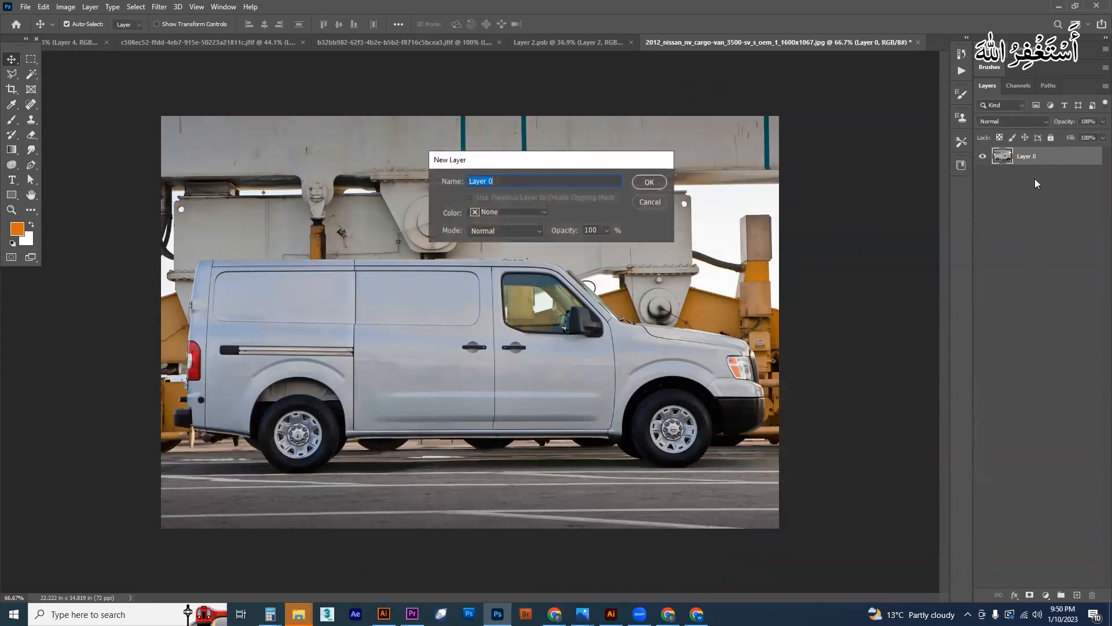
key(Return)
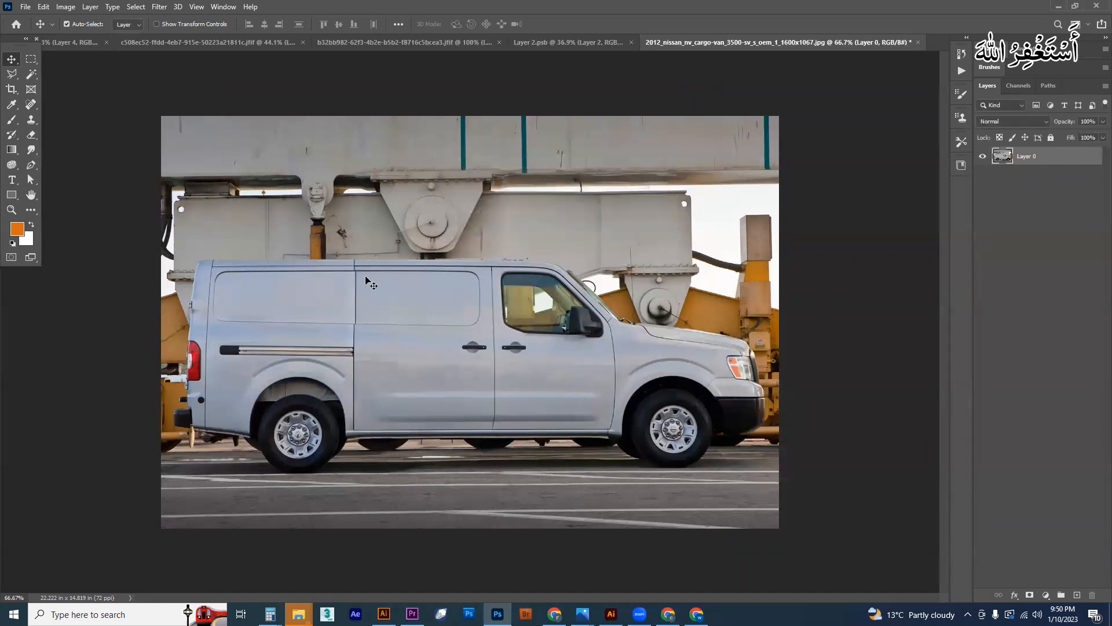
Step: Select the whole van with the Object Selection tool and copy the selection to a new layer
click(32, 75)
click(89, 74)
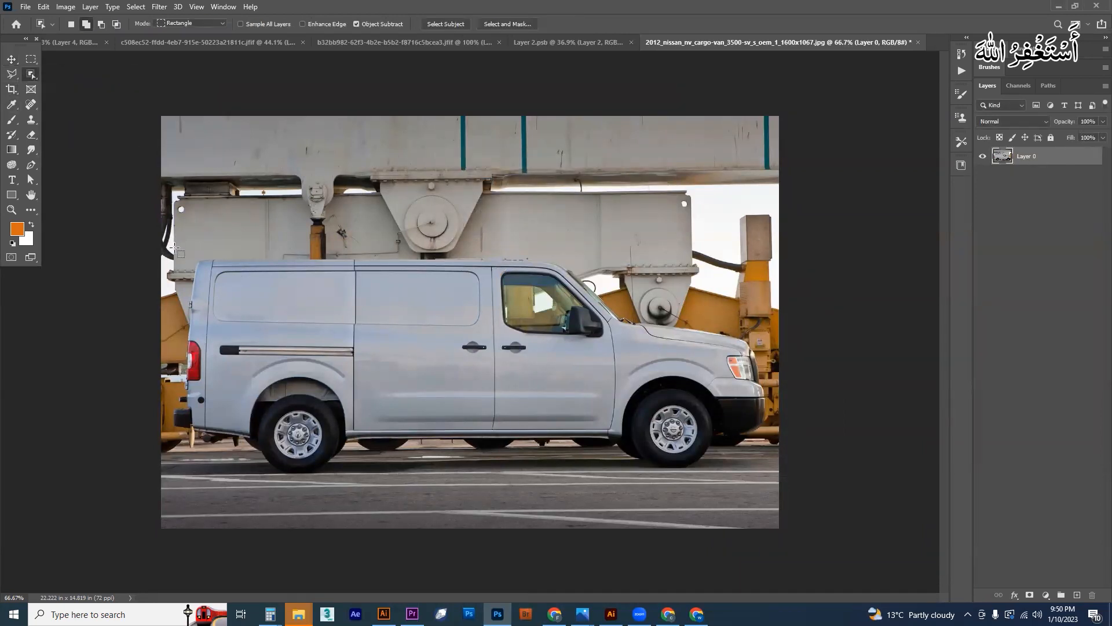
drag(173, 245, 516, 339)
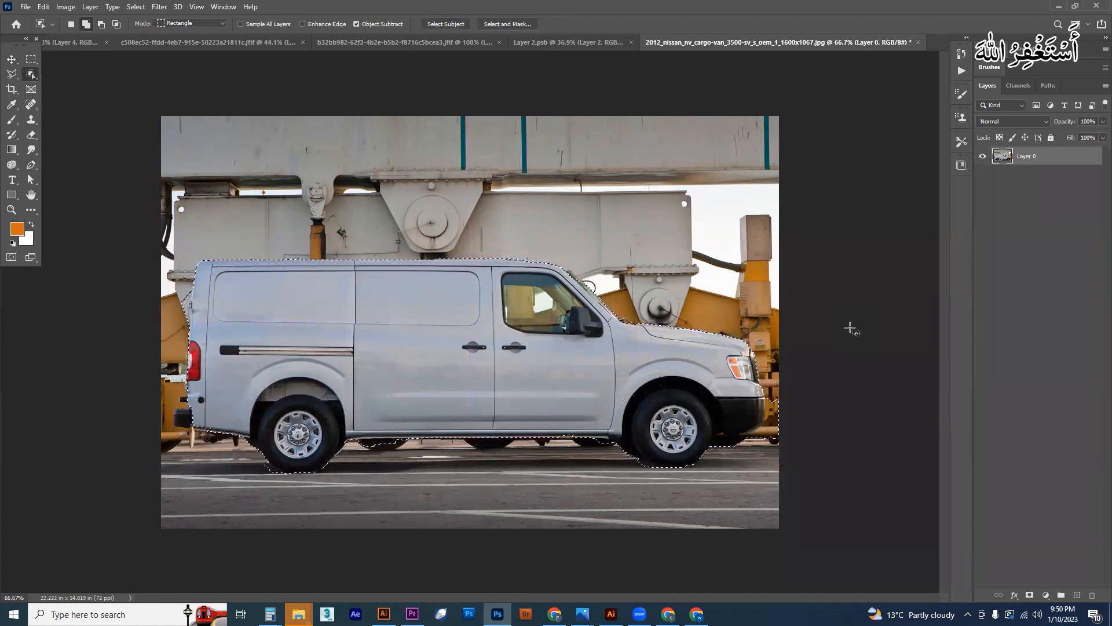
key(ctrl+j)
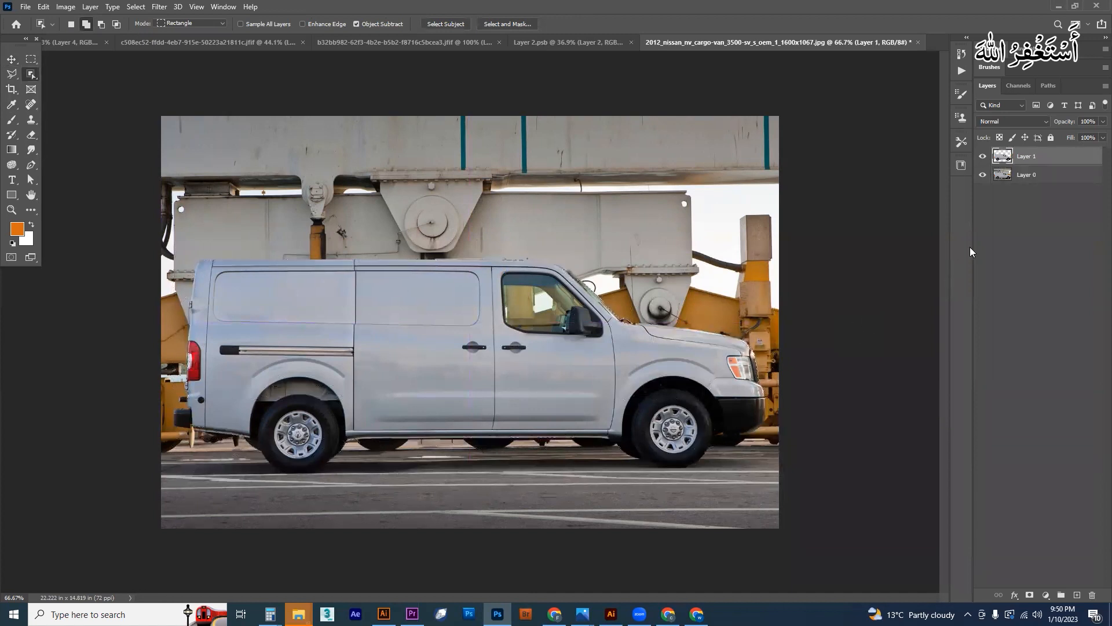
Step: Delete the original photo layer, inspect the van cutout's roof edge up close, and undo the deletion
click(1016, 181)
key(Delete)
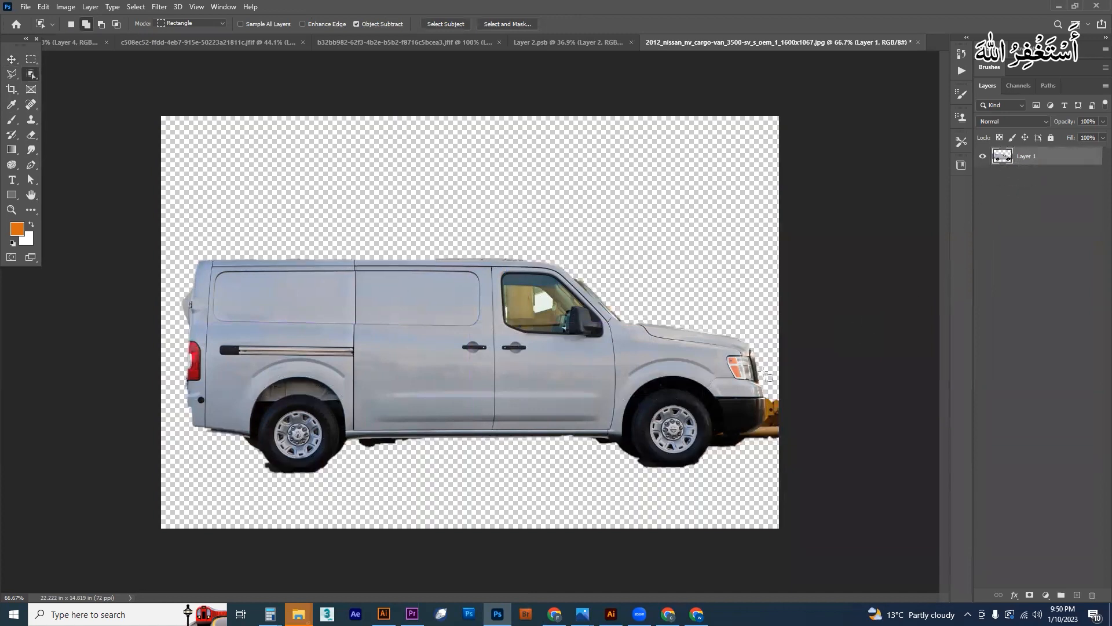
key(z)
drag(421, 259, 515, 310)
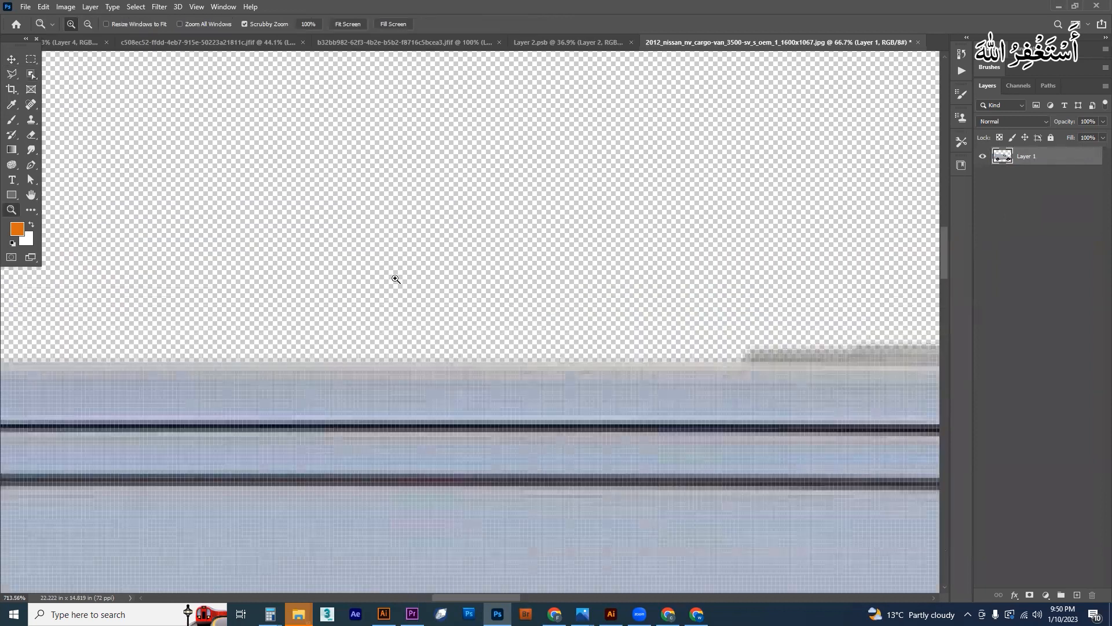
drag(396, 280, 421, 293)
key(ctrl+z)
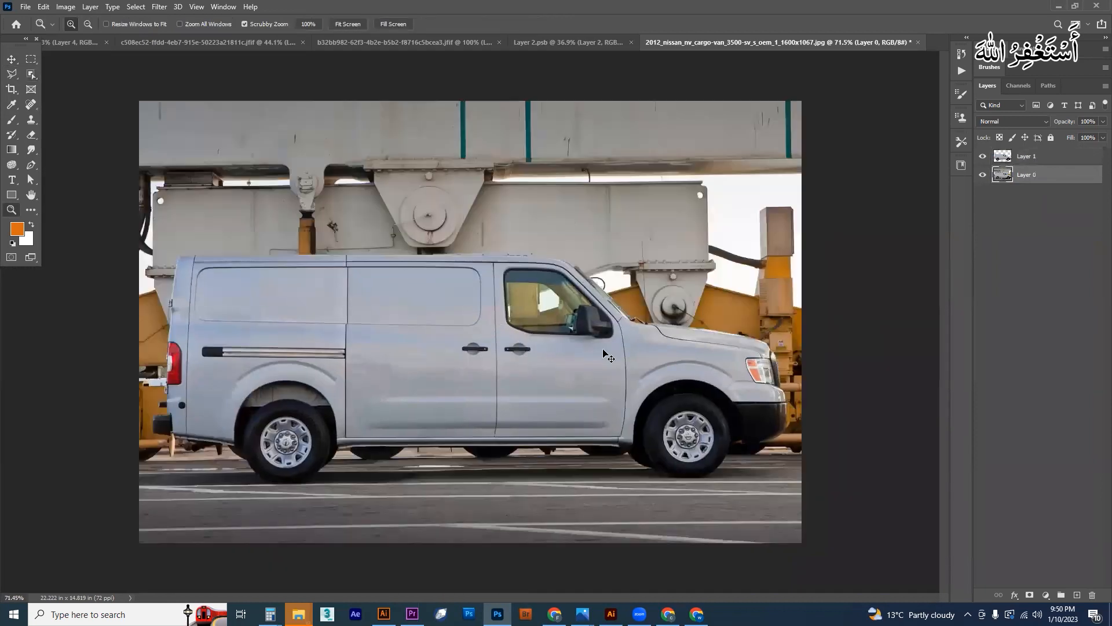
Step: Delete the rough van cutout layer, keeping only the original photo layer
key(v)
click(565, 378)
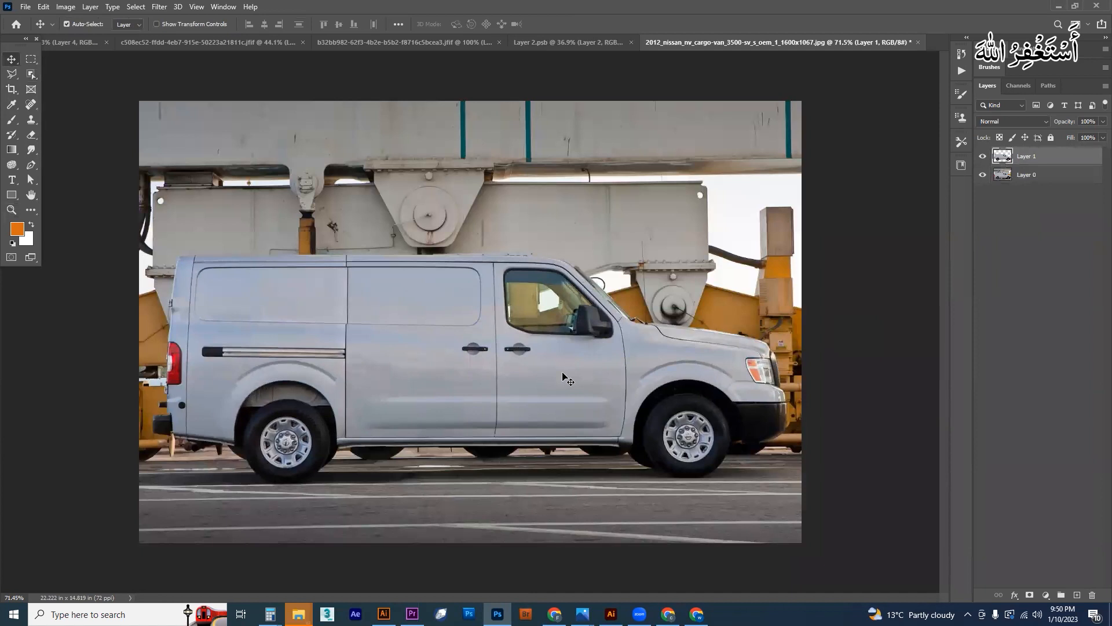
key(Delete)
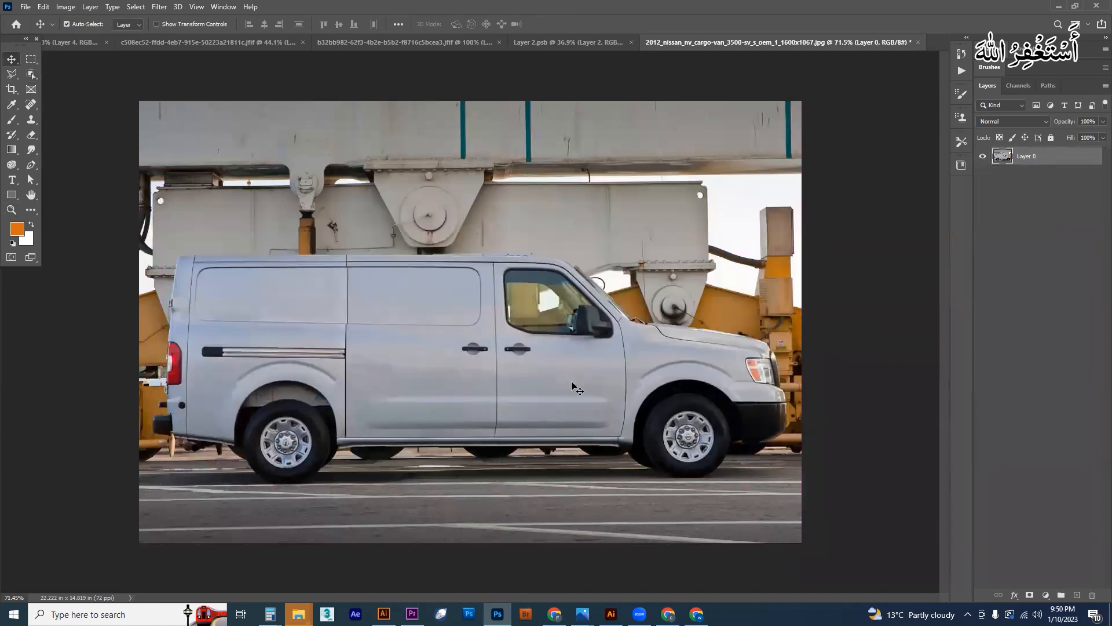
Step: Apply a Levels adjustment to the van photo with input levels of 12, 1.16 and 210
click(65, 6)
mouse_move(116, 37)
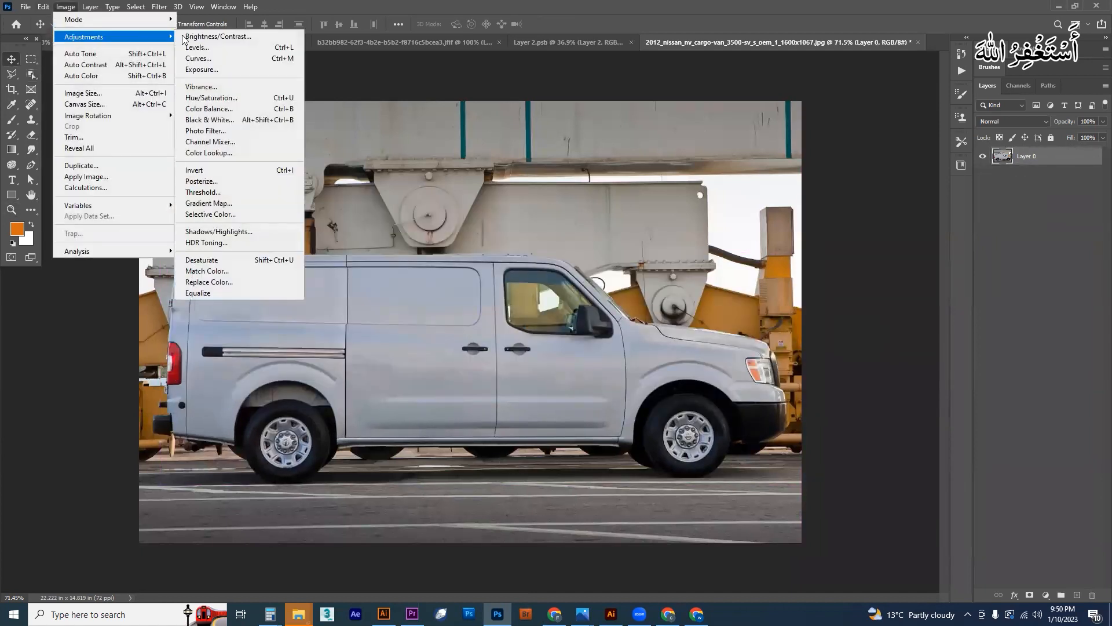
click(197, 47)
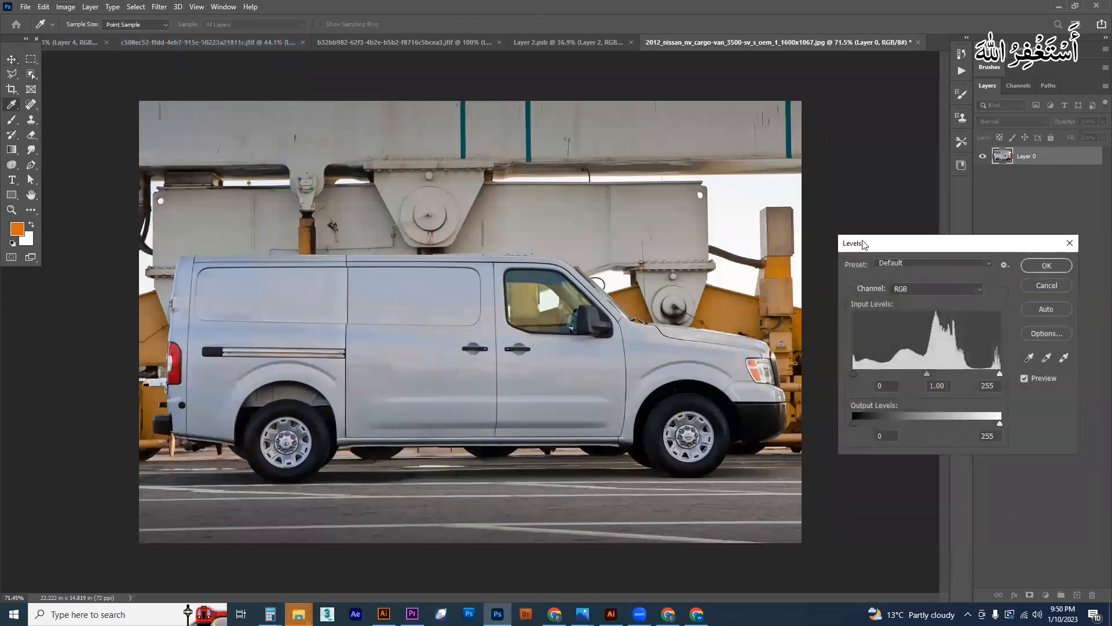
drag(941, 239, 852, 105)
drag(841, 242, 832, 242)
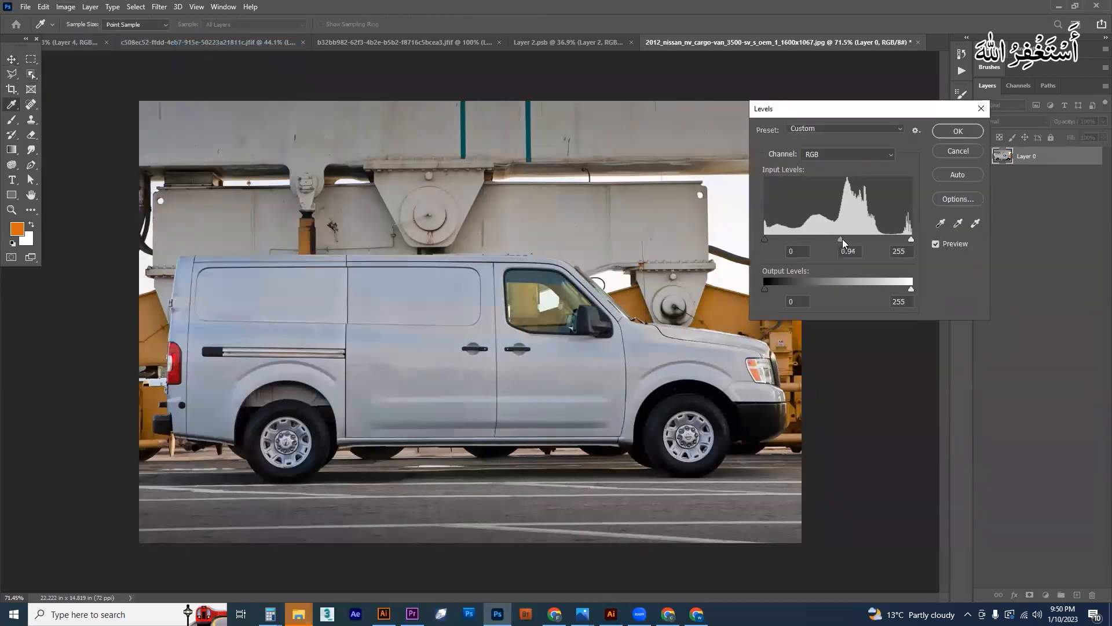
drag(912, 242, 885, 242)
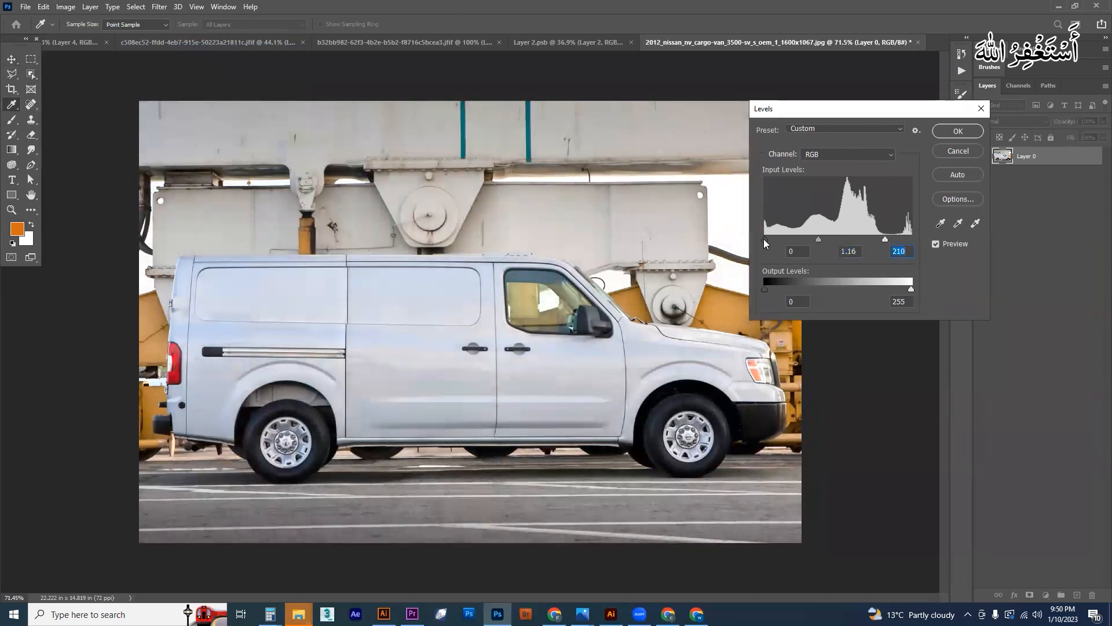
drag(765, 239, 773, 240)
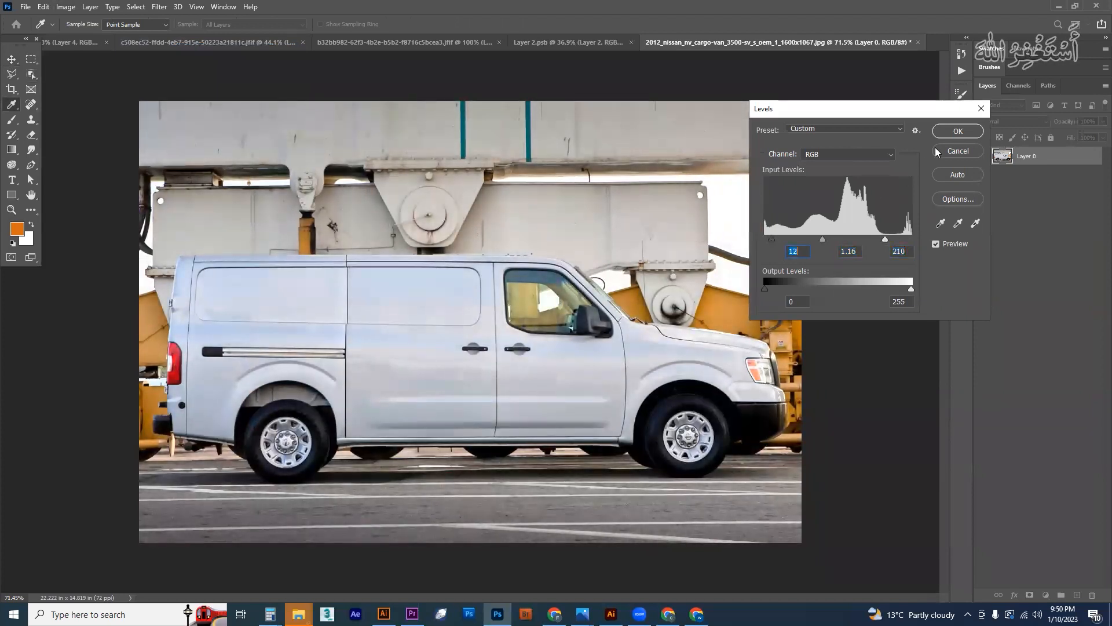
click(957, 131)
key(v)
Step: Apply a Brightness/Contrast adjustment to the van photo with brightness set to 20
click(65, 6)
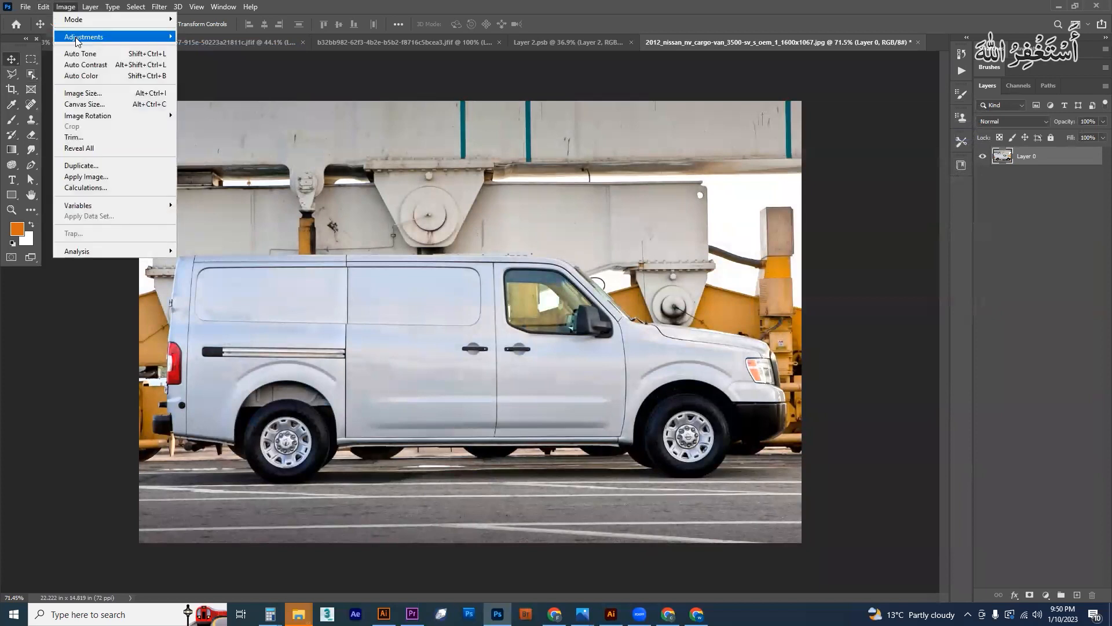
mouse_move(77, 41)
click(209, 37)
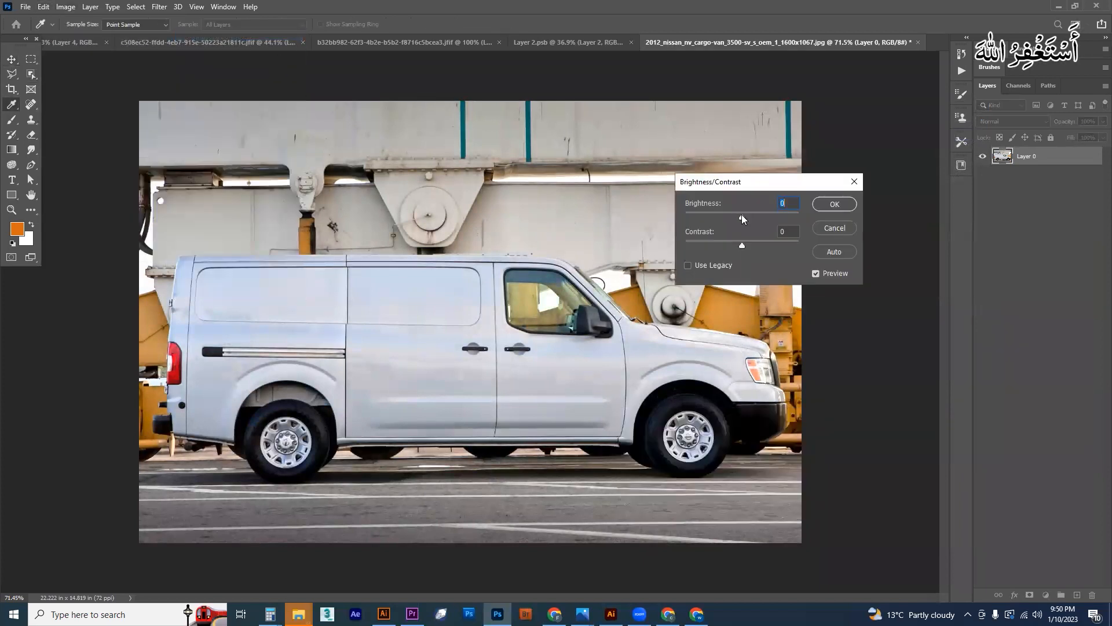
drag(744, 219, 750, 219)
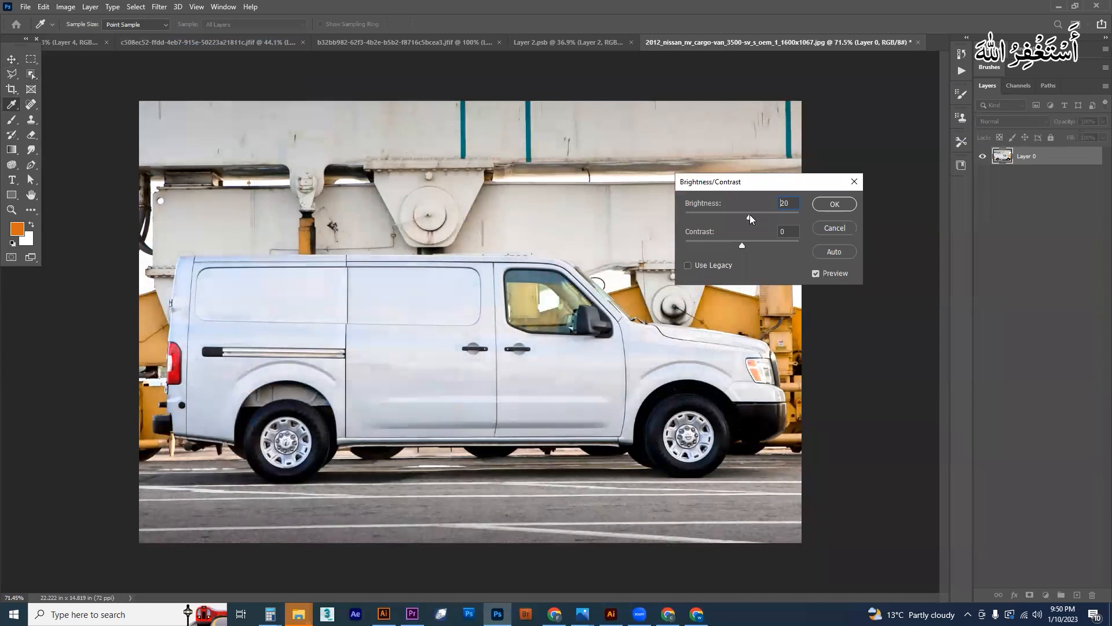
click(834, 204)
key(v)
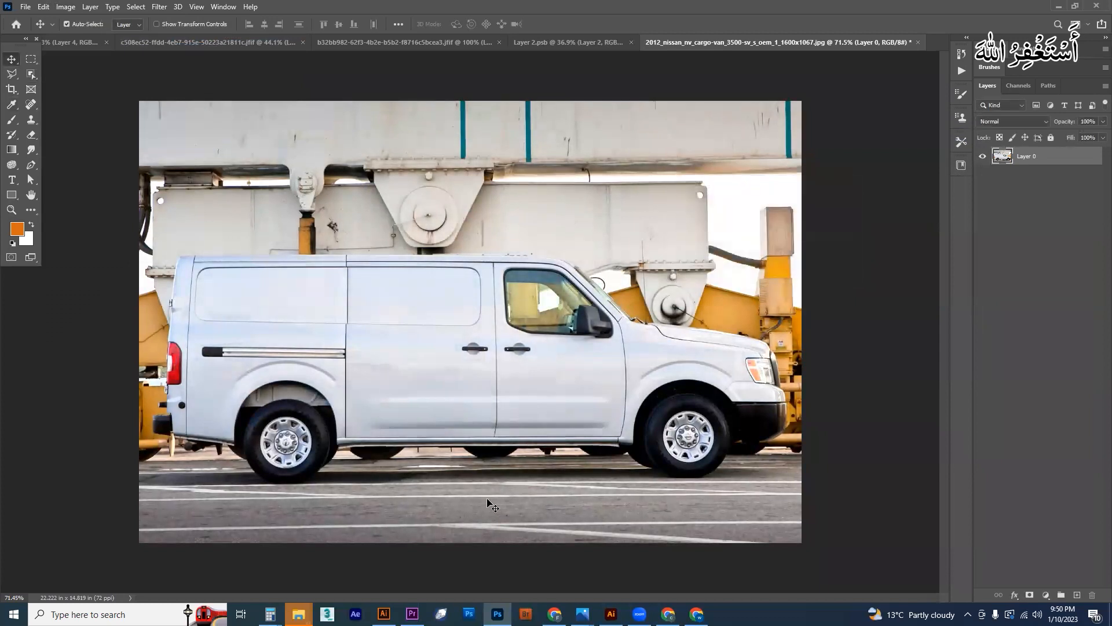
Step: Switch to Illustrator and create a new A4 portrait document in RGB color mode
click(383, 614)
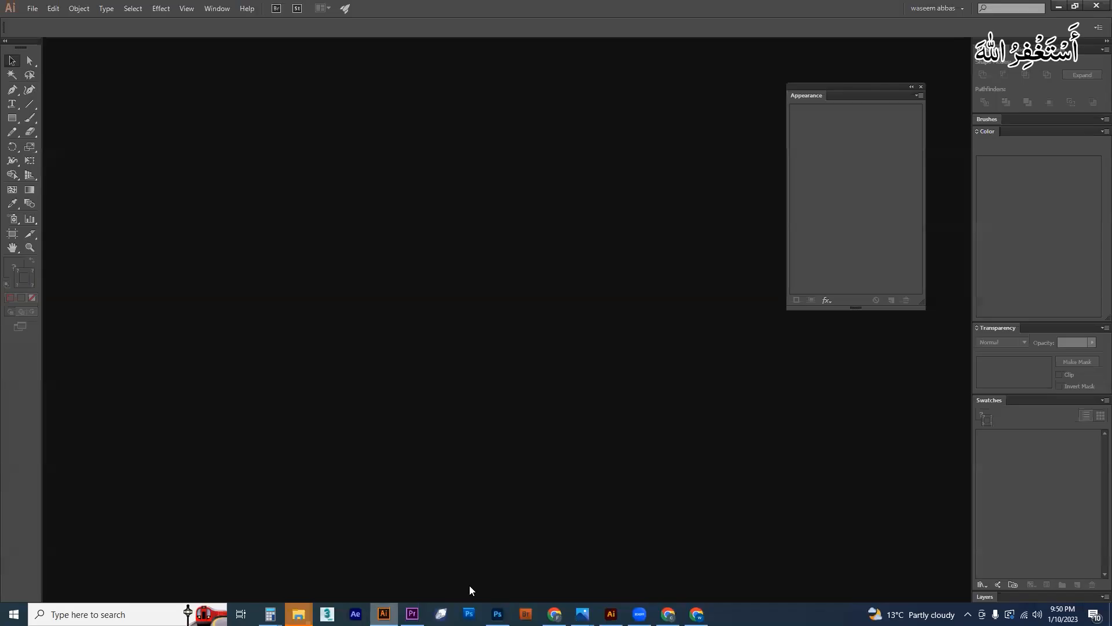
click(31, 9)
click(42, 22)
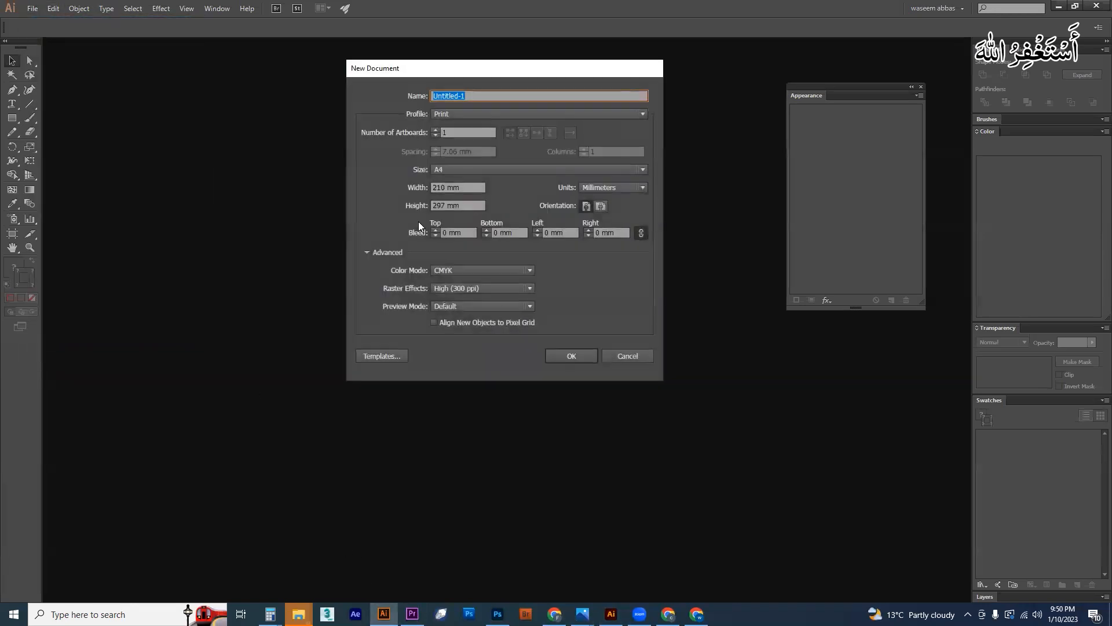
click(482, 272)
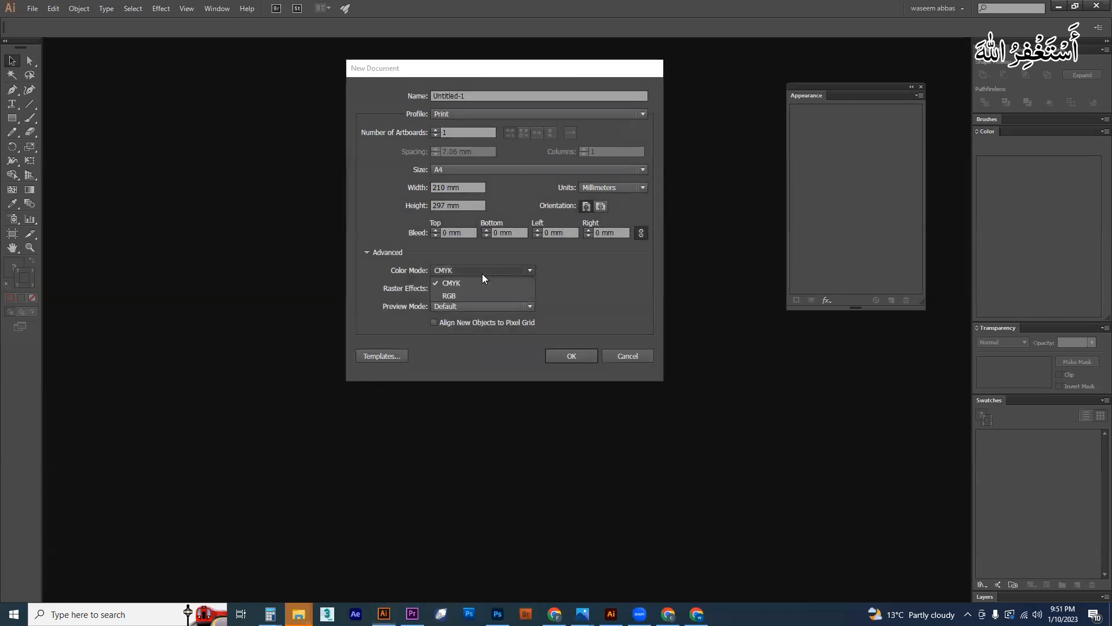
click(475, 291)
click(572, 355)
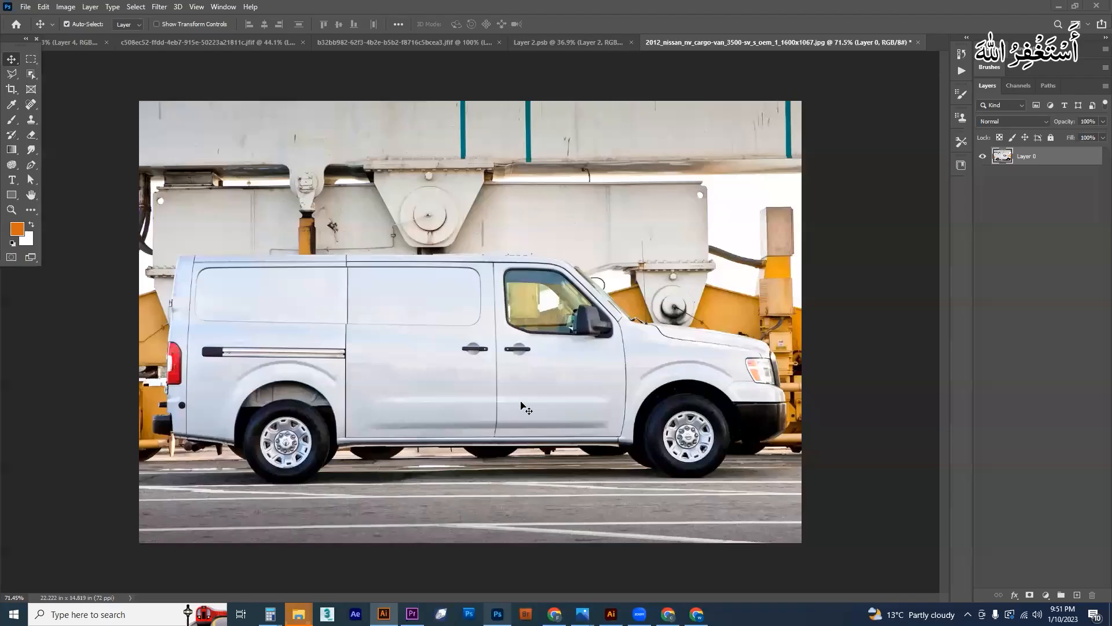
Step: Bring the adjusted van photo from Photoshop into the new Illustrator document and position it over the artboard
drag(524, 405, 475, 542)
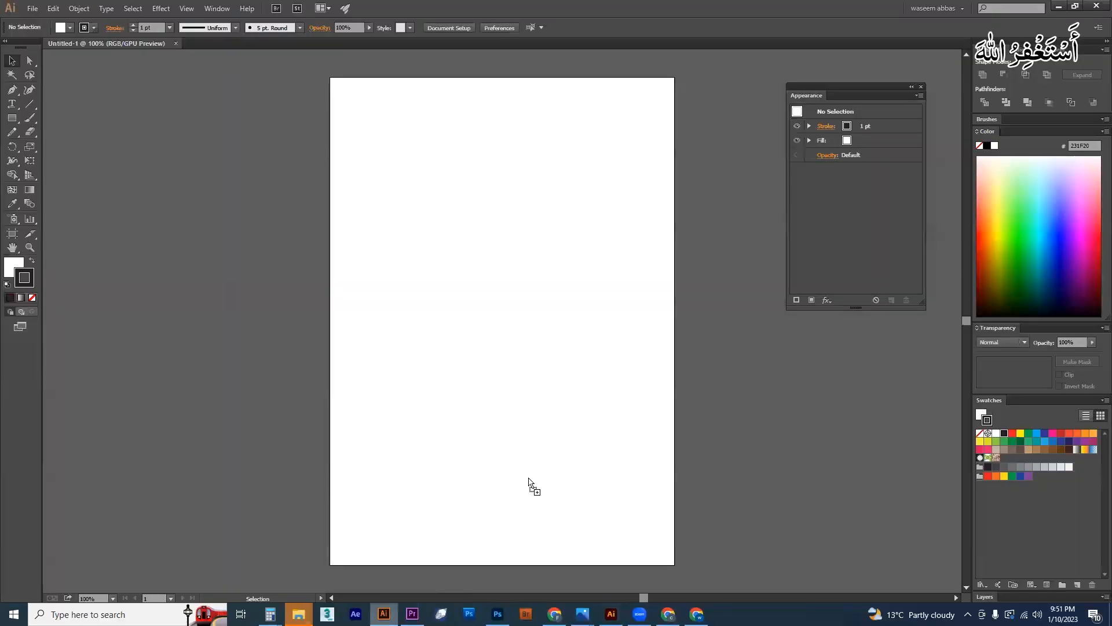
key(ctrl+v)
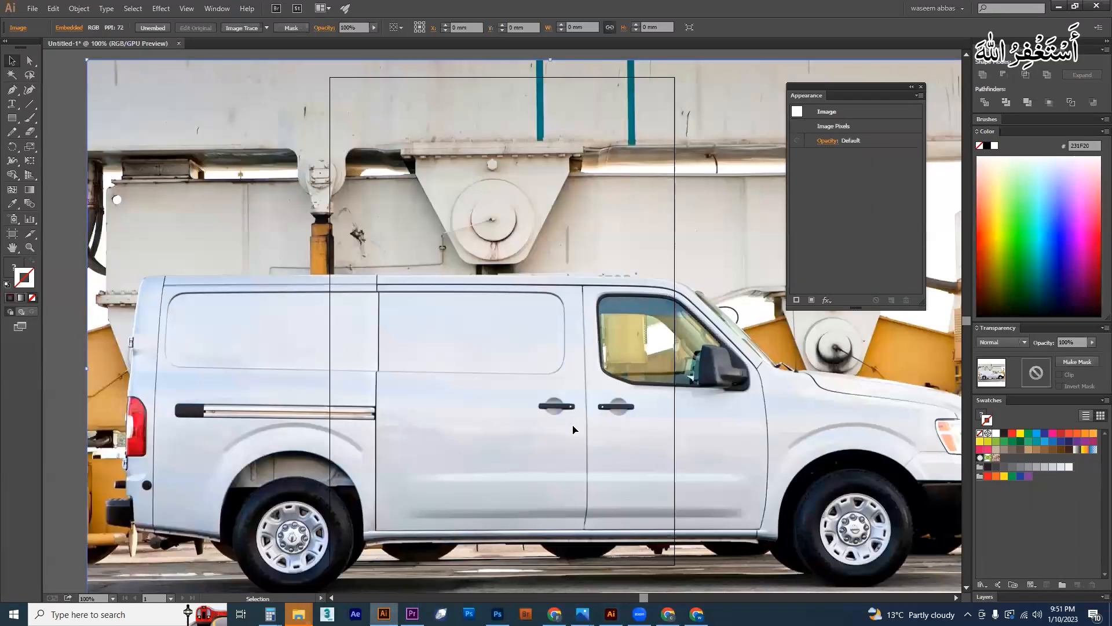
key(ctrl+minus)
key(ctrl+minus)
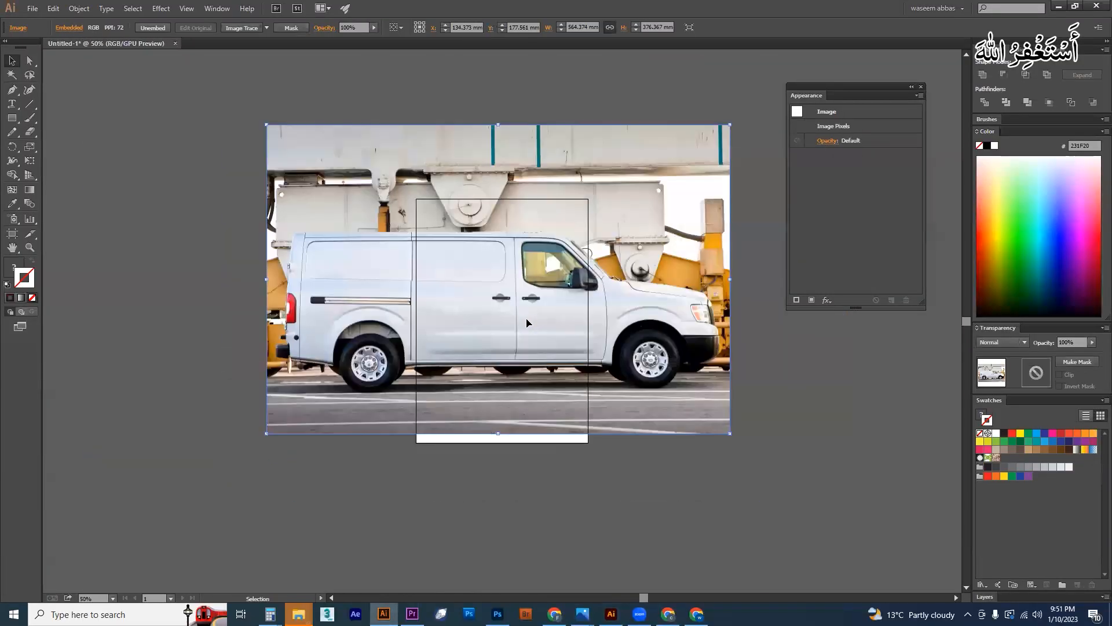
drag(527, 320, 535, 342)
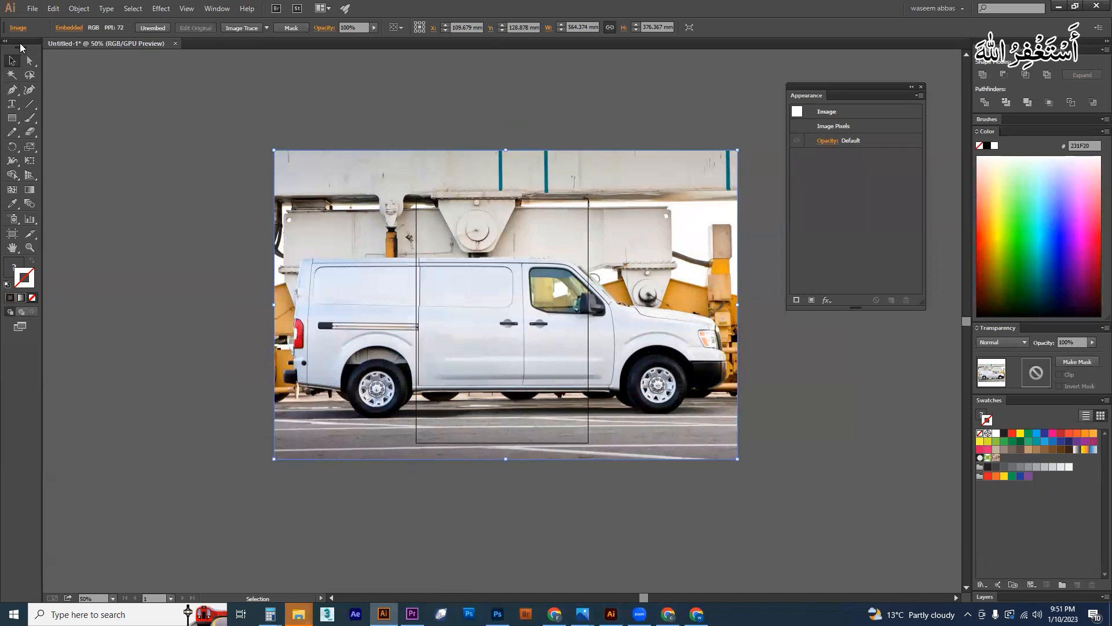
Step: Fit the artboard to the selected van photo
click(79, 9)
mouse_move(145, 399)
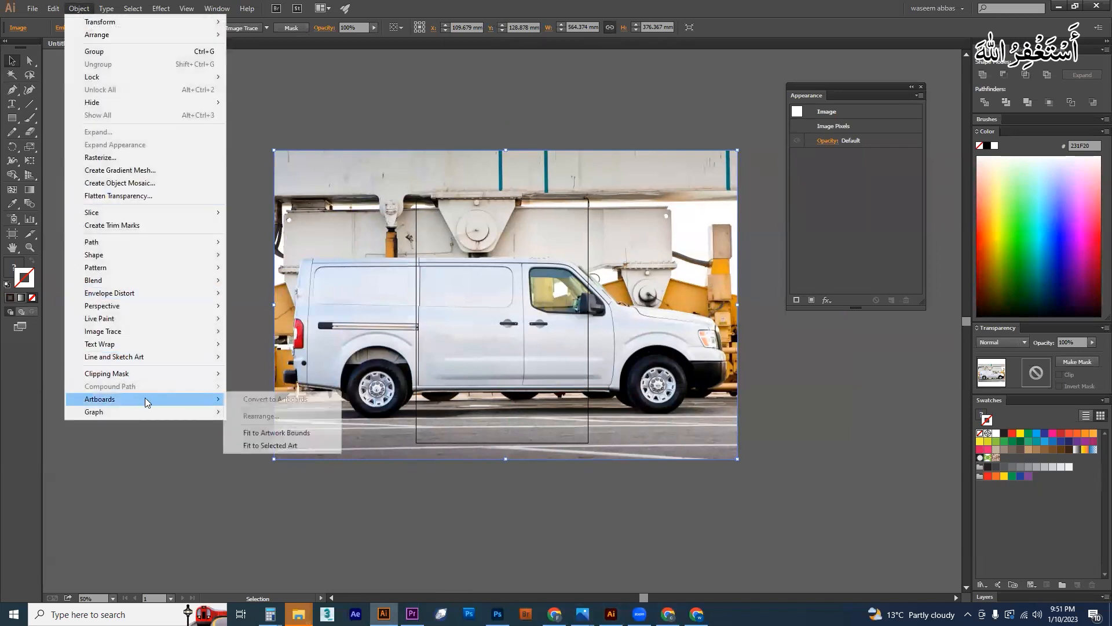
click(276, 445)
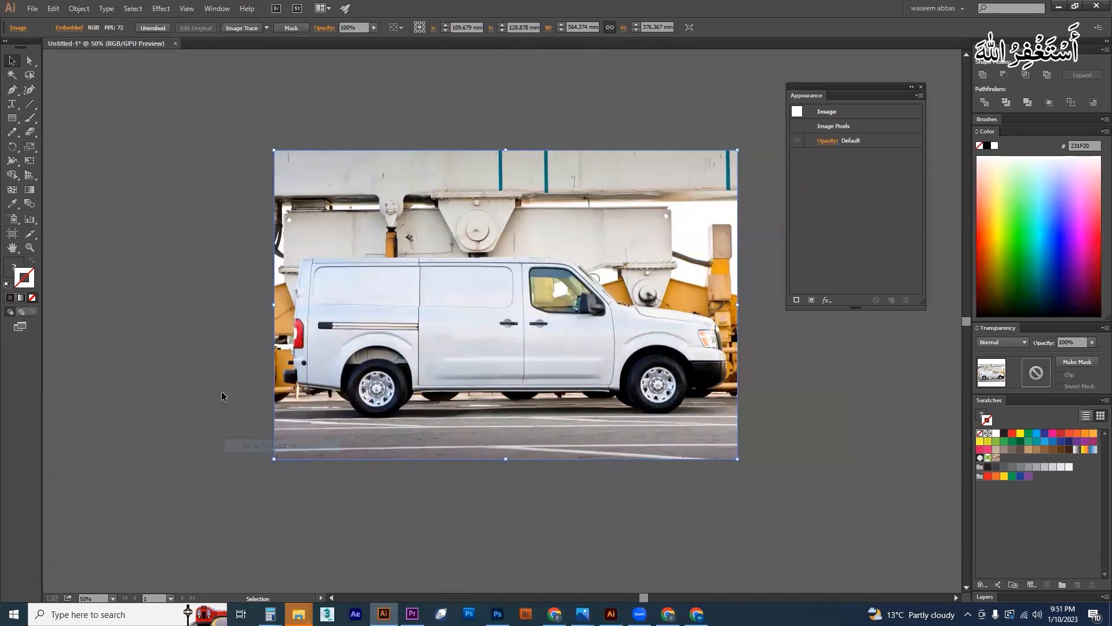
Step: Save the document as Adobe Illustrator file "vehicle wrap" in the client's folder under Fiverr Data > carwrapdesign, with the default Illustrator options
click(33, 8)
click(63, 116)
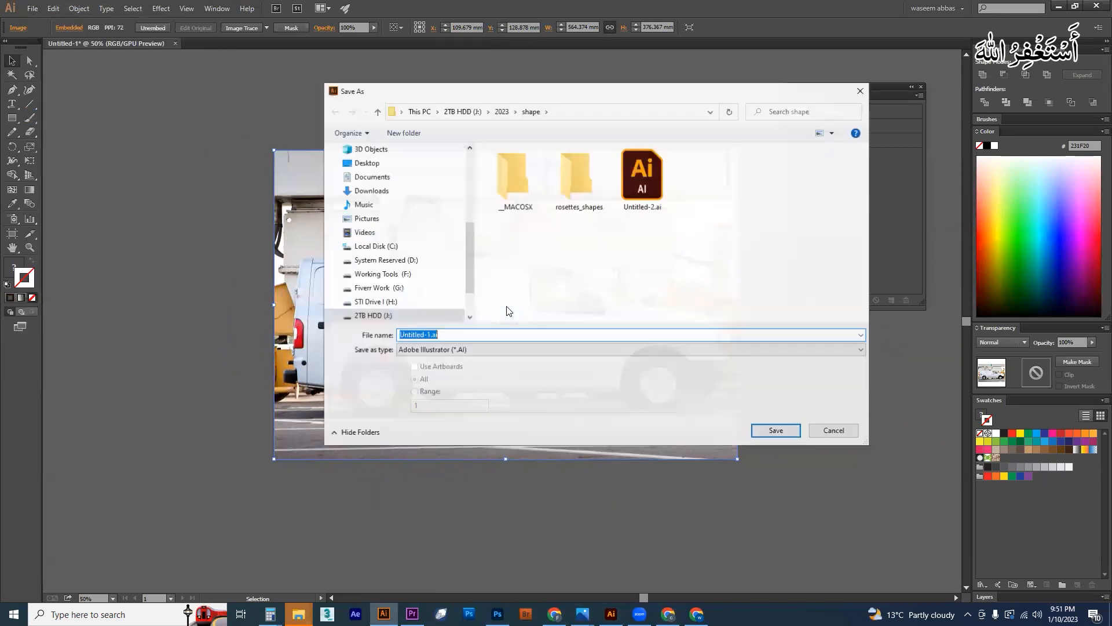
click(372, 317)
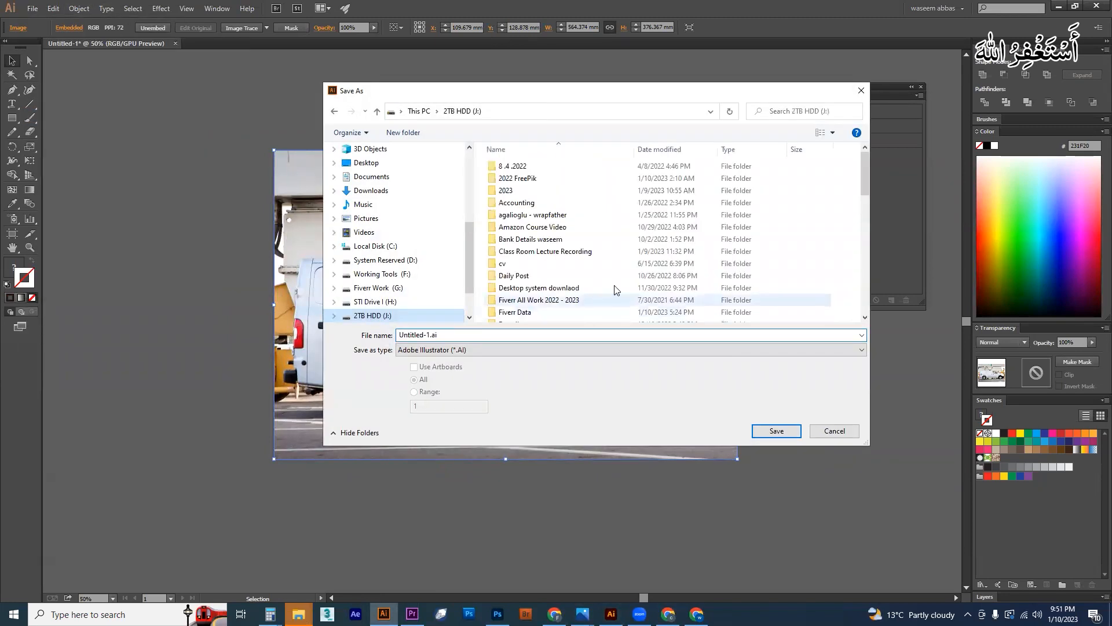
double_click(518, 312)
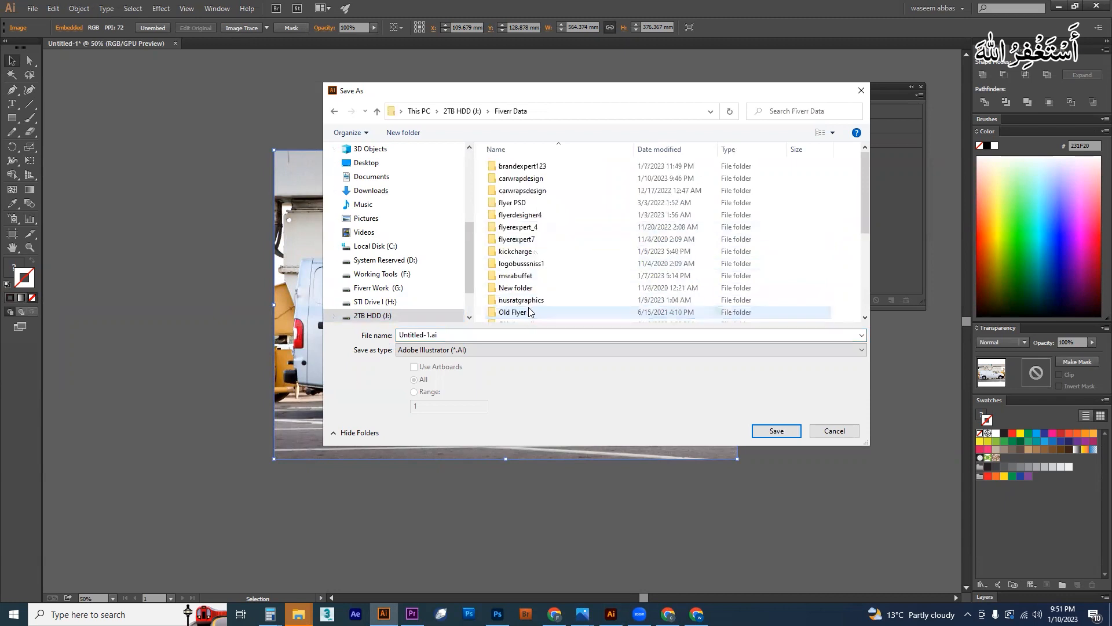
double_click(535, 179)
double_click(535, 180)
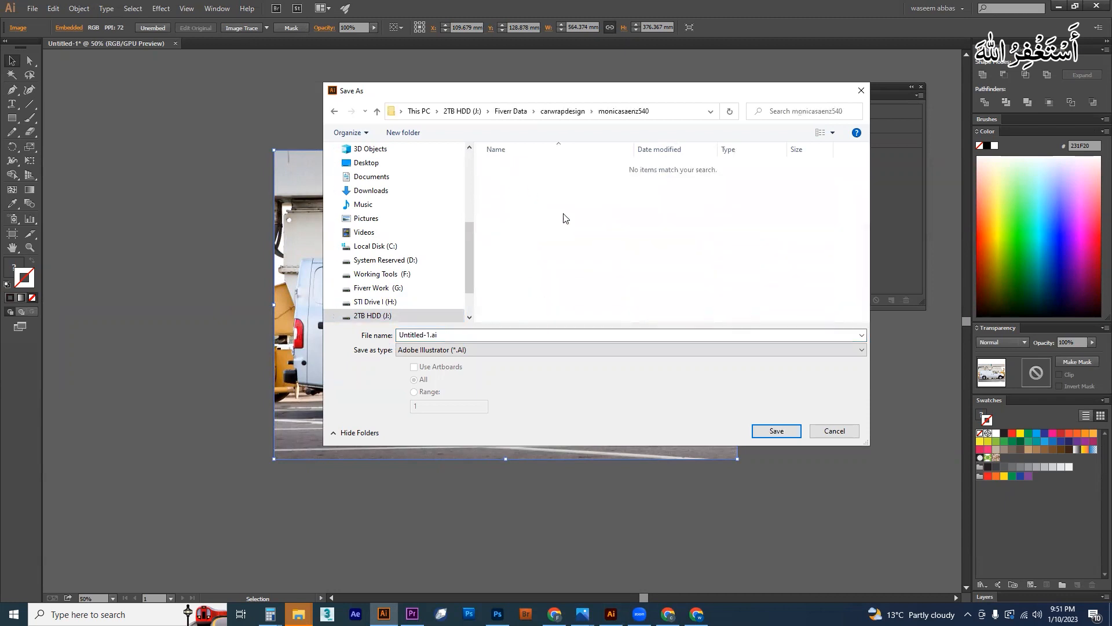
click(479, 332)
text(vehicle wrap)
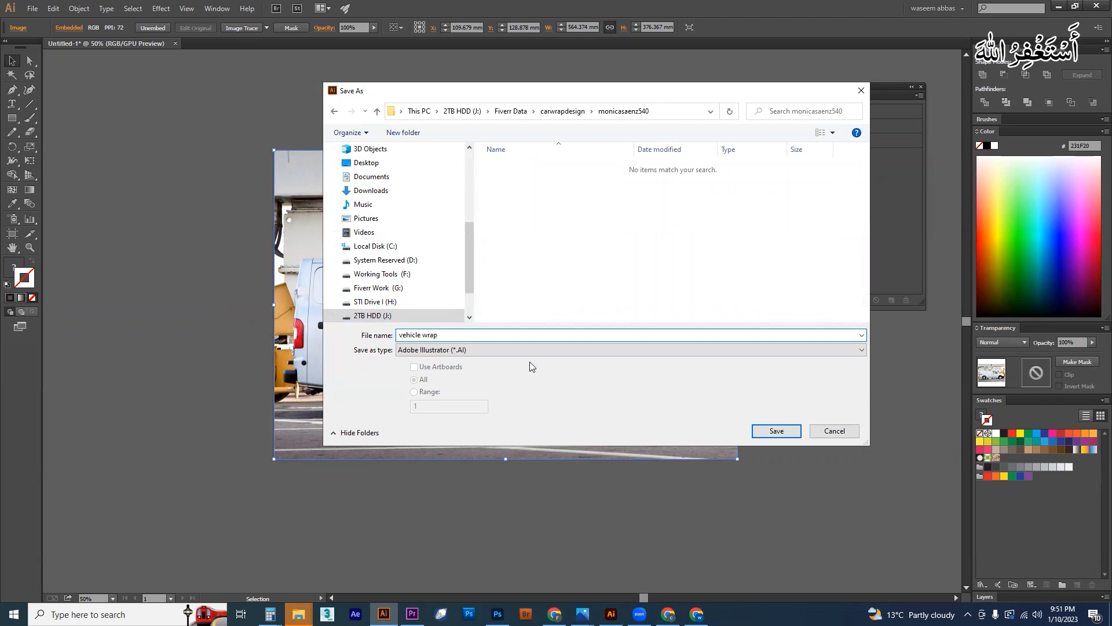
click(772, 432)
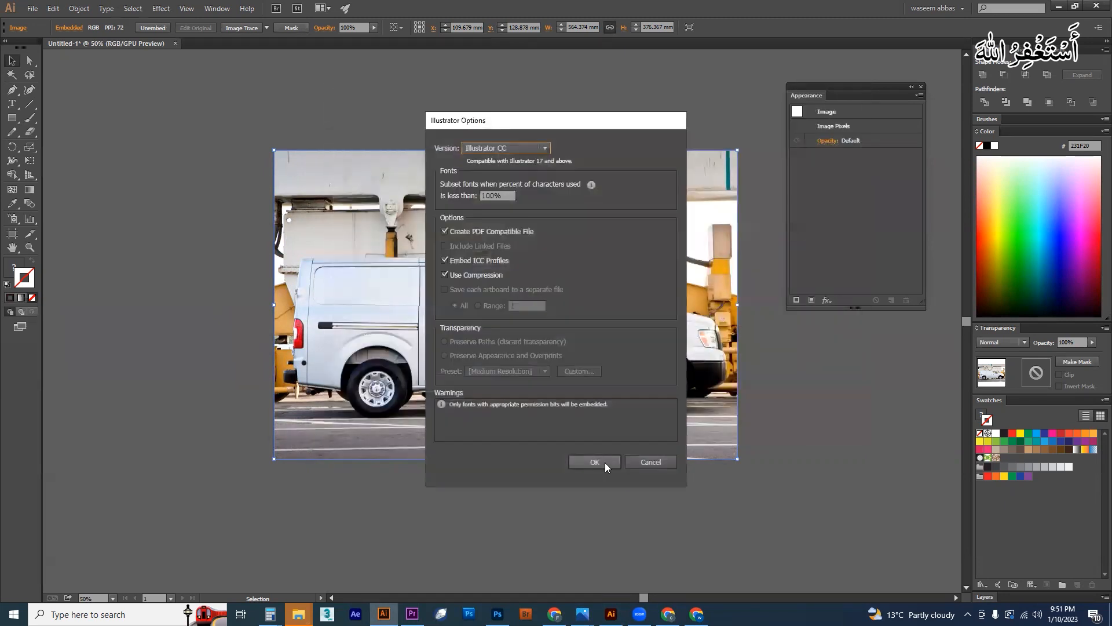
click(600, 460)
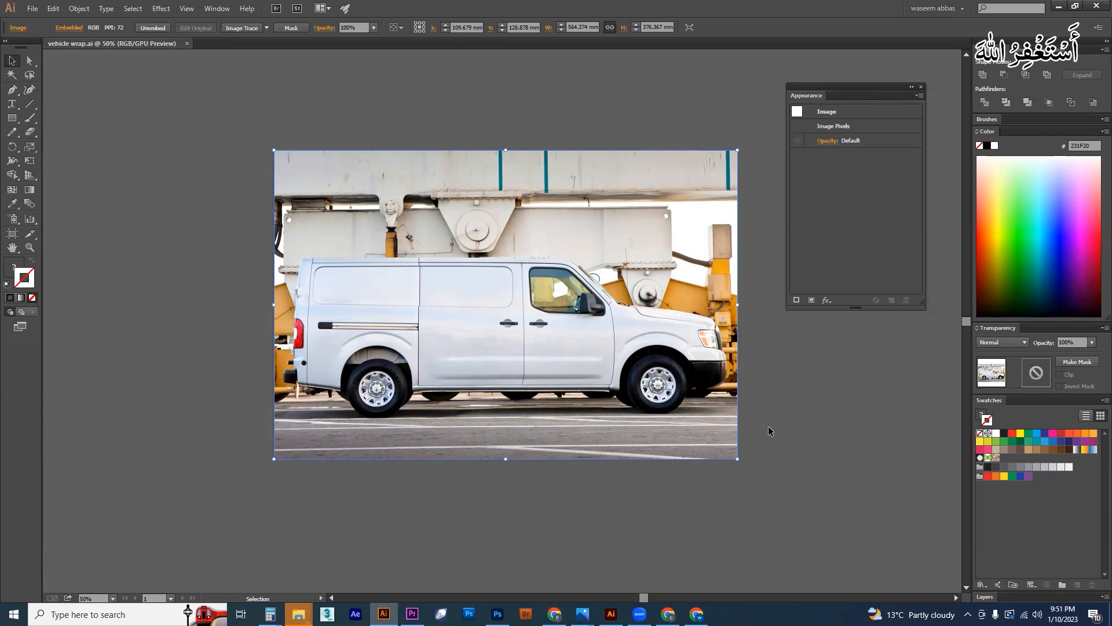
Step: Switch back to Photoshop and outline the sliding-door rail above the van's rear wheel with the Polygonal Lasso
drag(770, 458, 606, 382)
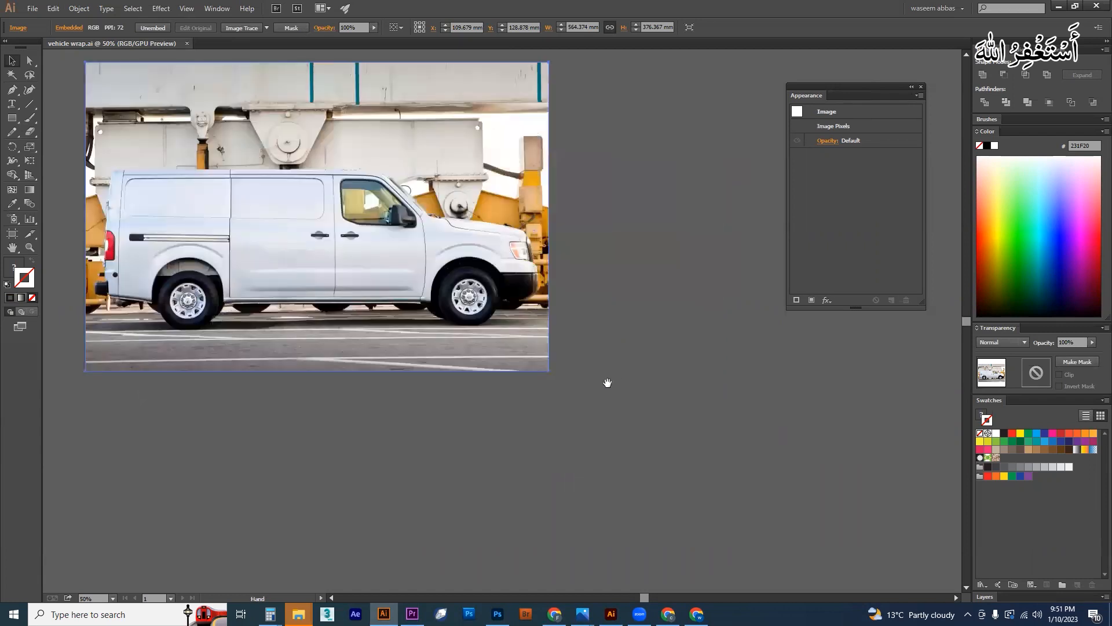
key(alt+Tab)
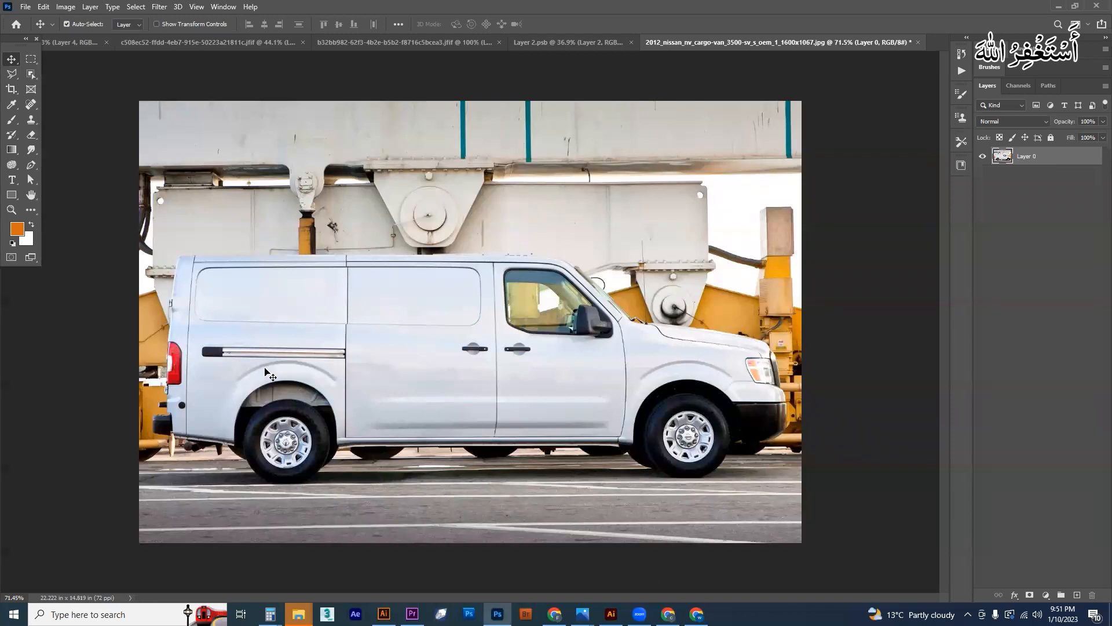
drag(214, 346, 303, 376)
drag(379, 382, 533, 367)
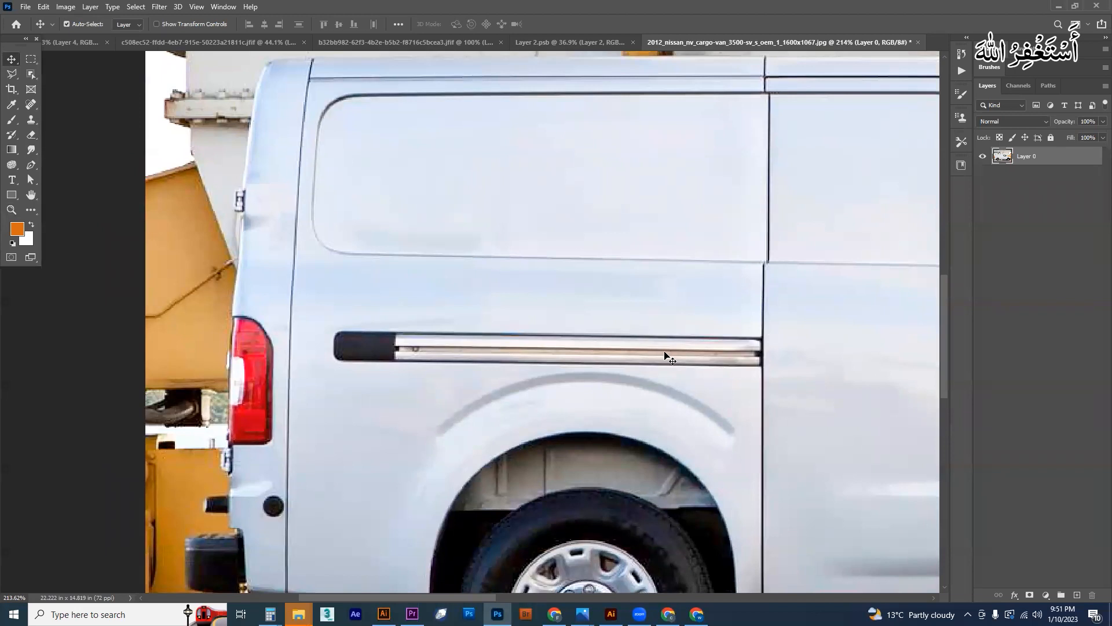
key(l)
click(331, 319)
click(782, 330)
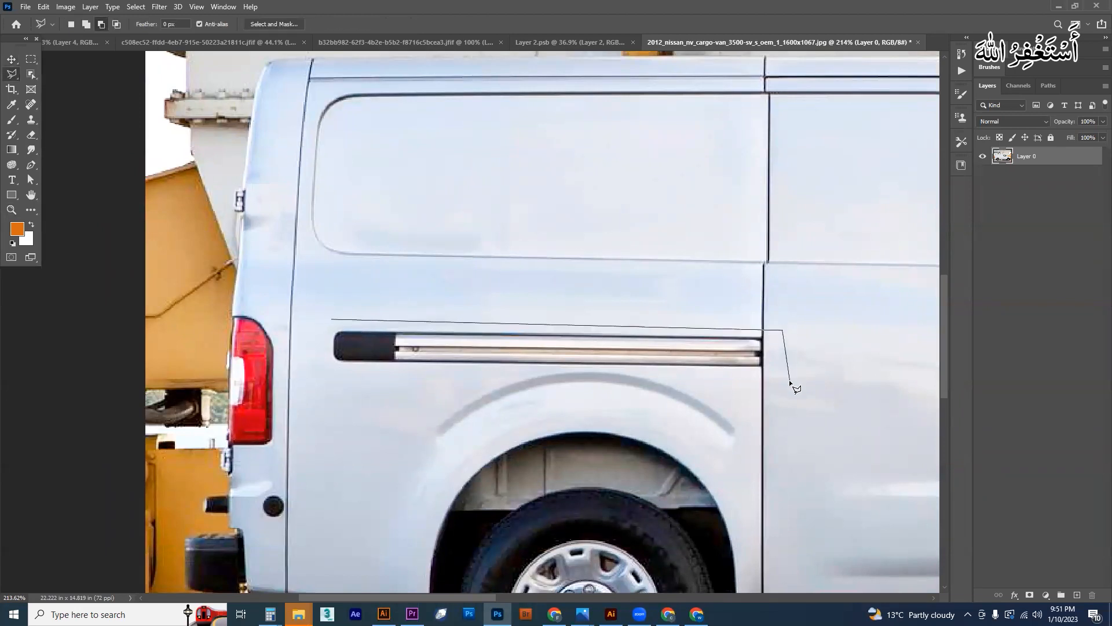
click(790, 381)
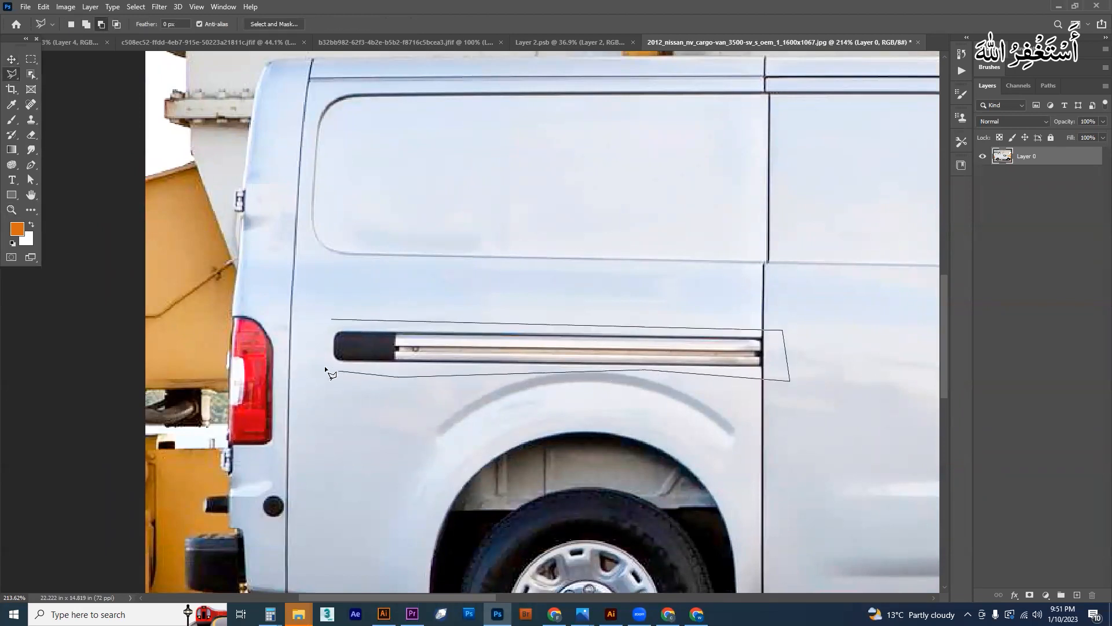
click(334, 320)
Step: Remove the selected door rail with a Content-Aware fill at 100% opacity, clear the selection, and check the whole van
key(shift+F5)
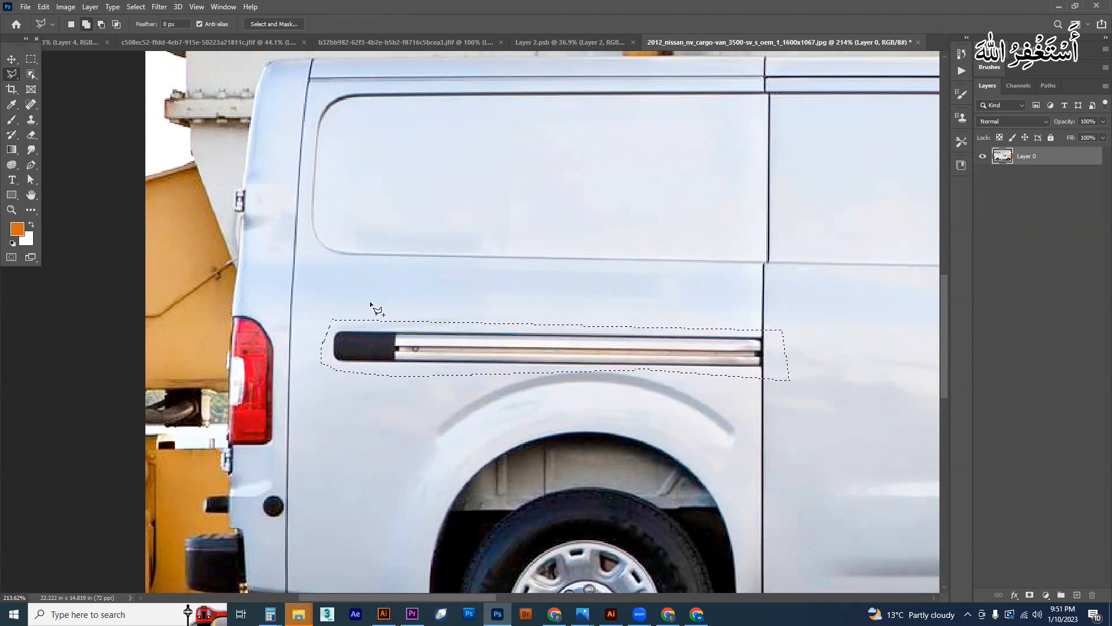
click(785, 179)
click(788, 226)
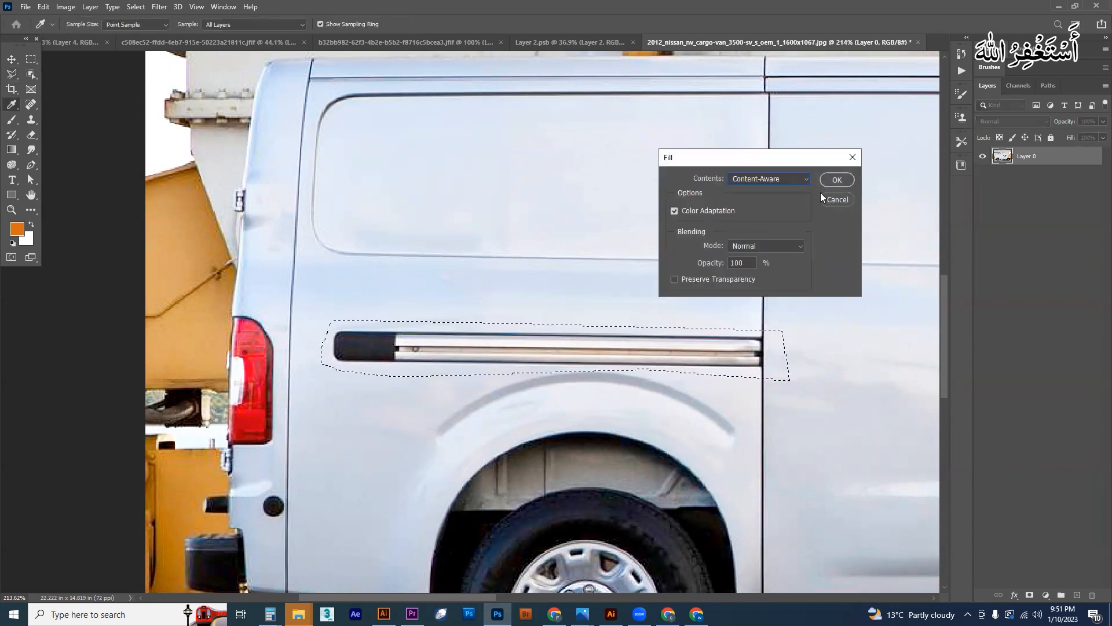
click(837, 179)
key(ctrl+d)
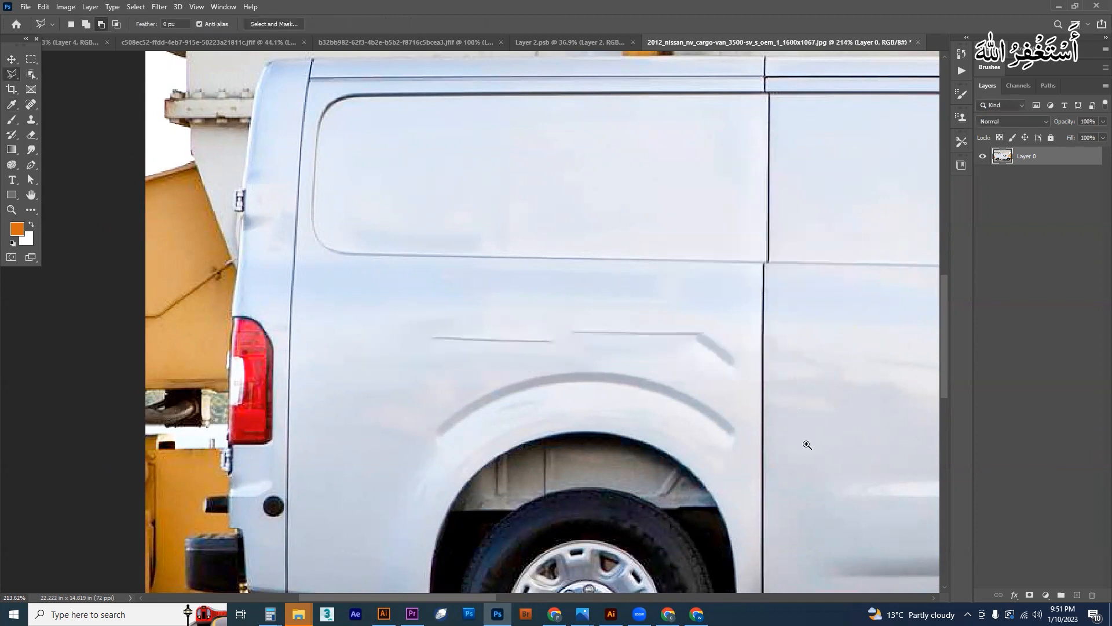
key(z)
drag(805, 443, 734, 382)
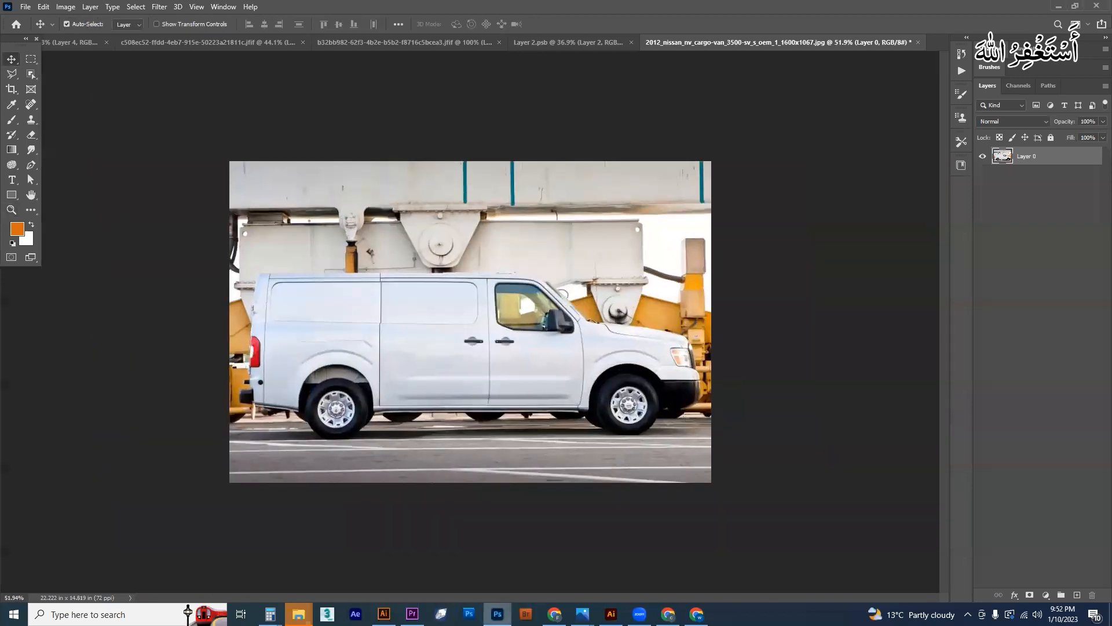
Step: Switch to Illustrator and zoom in on the rear half of the van in the vehicle wrap document
click(384, 613)
key(space)
drag(433, 349, 616, 464)
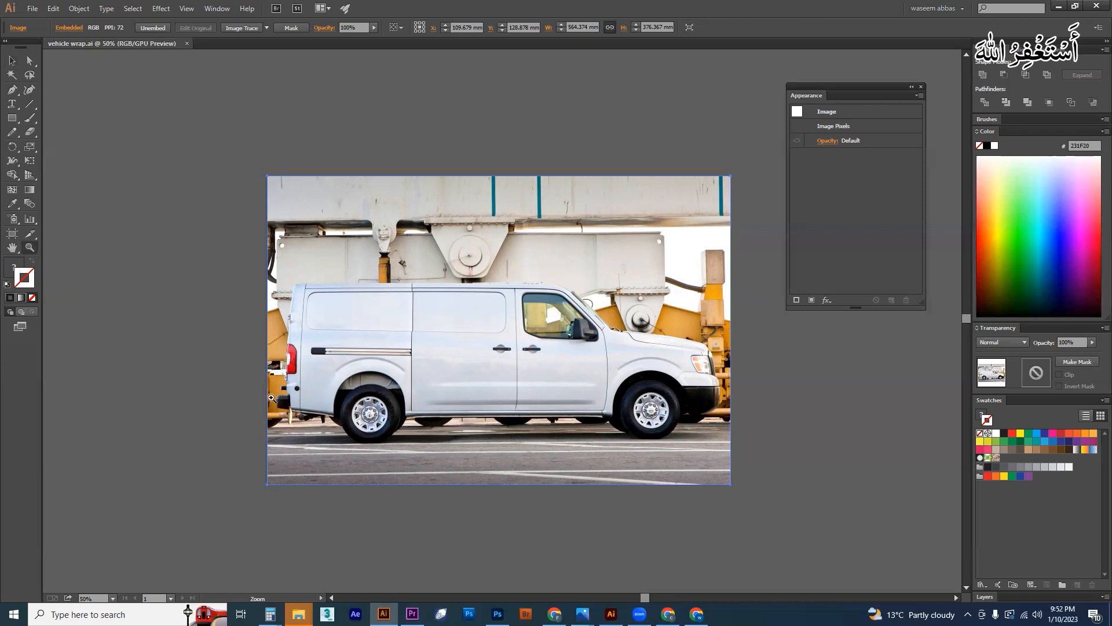
drag(272, 398, 402, 425)
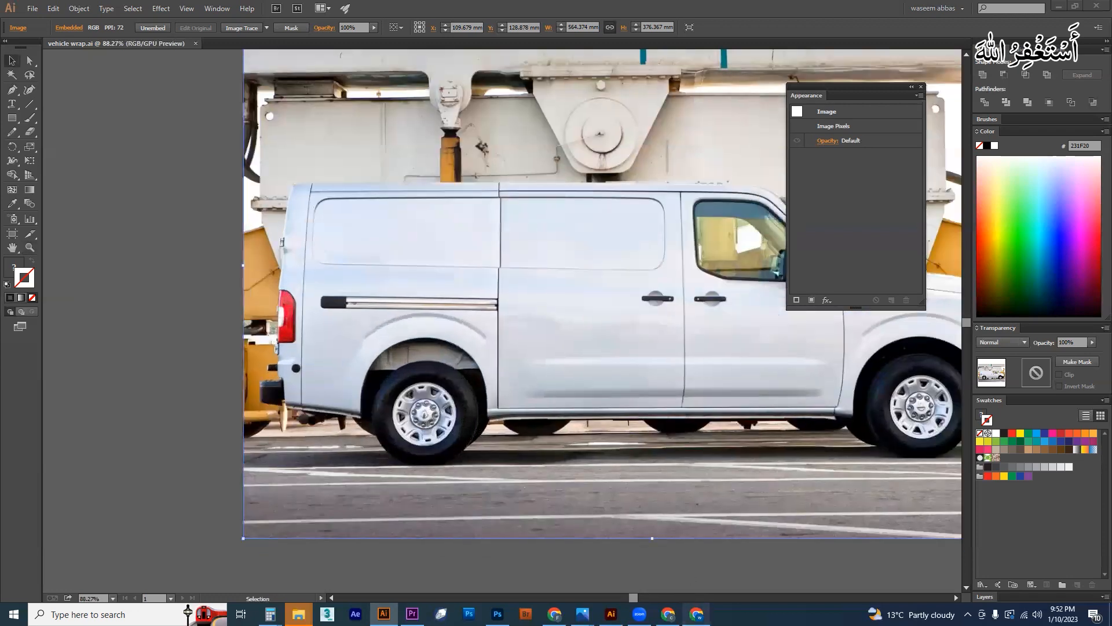
Step: Switch to Chrome, look through the Sargodha Training Institute YouTube channel's playlists, and return to Illustrator
click(774, 579)
click(428, 326)
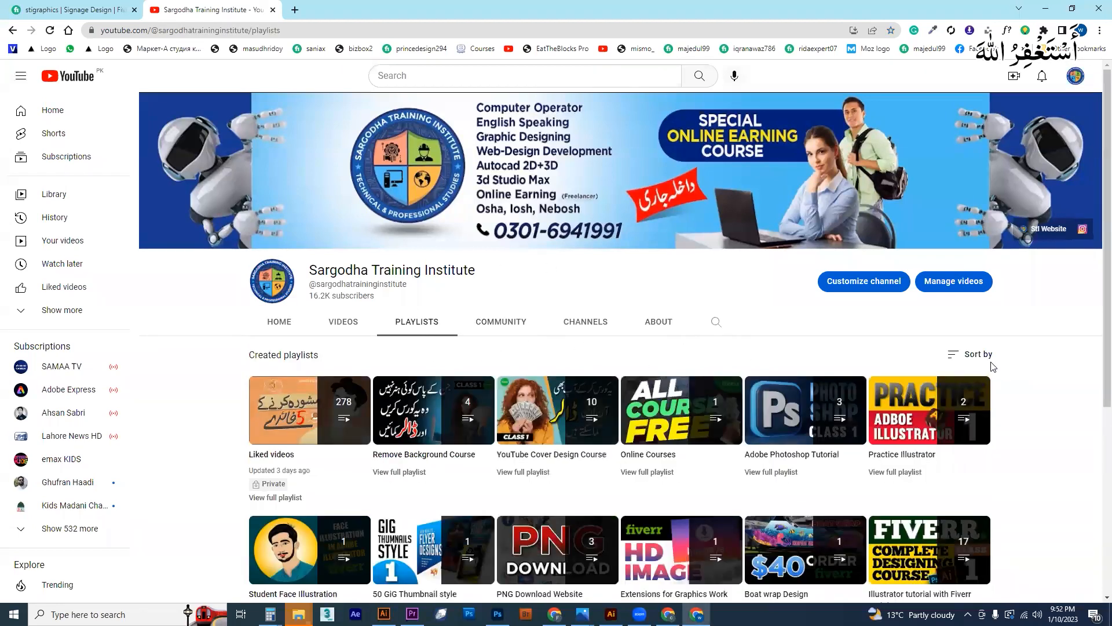
scroll(1094, 307, down, 1)
scroll(1097, 540, down, 4)
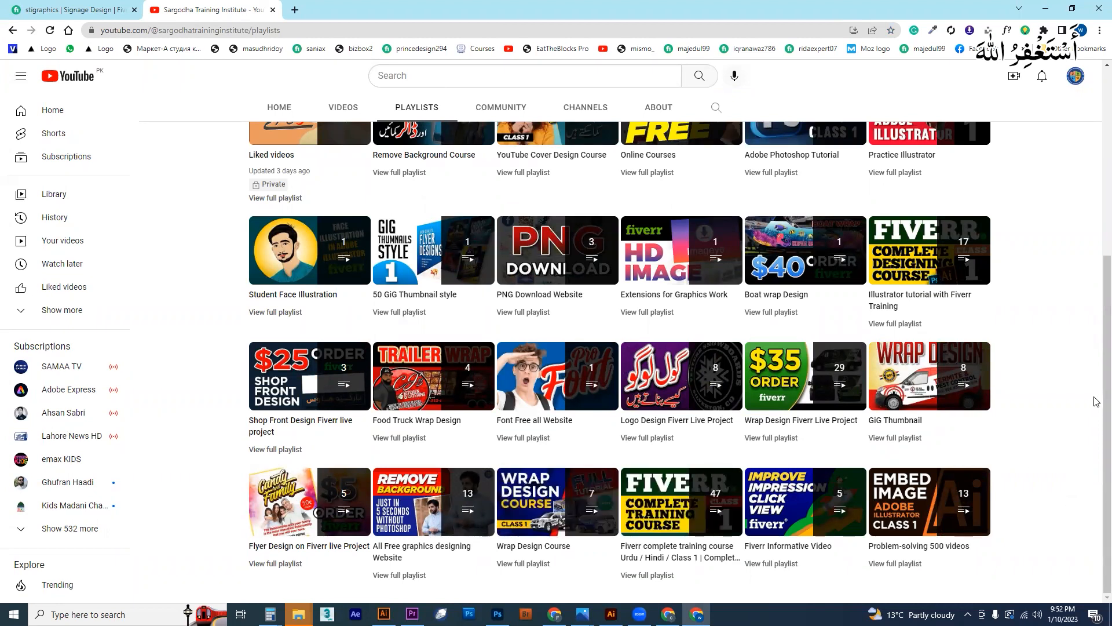
scroll(1096, 401, up, 2)
scroll(1089, 325, up, 2)
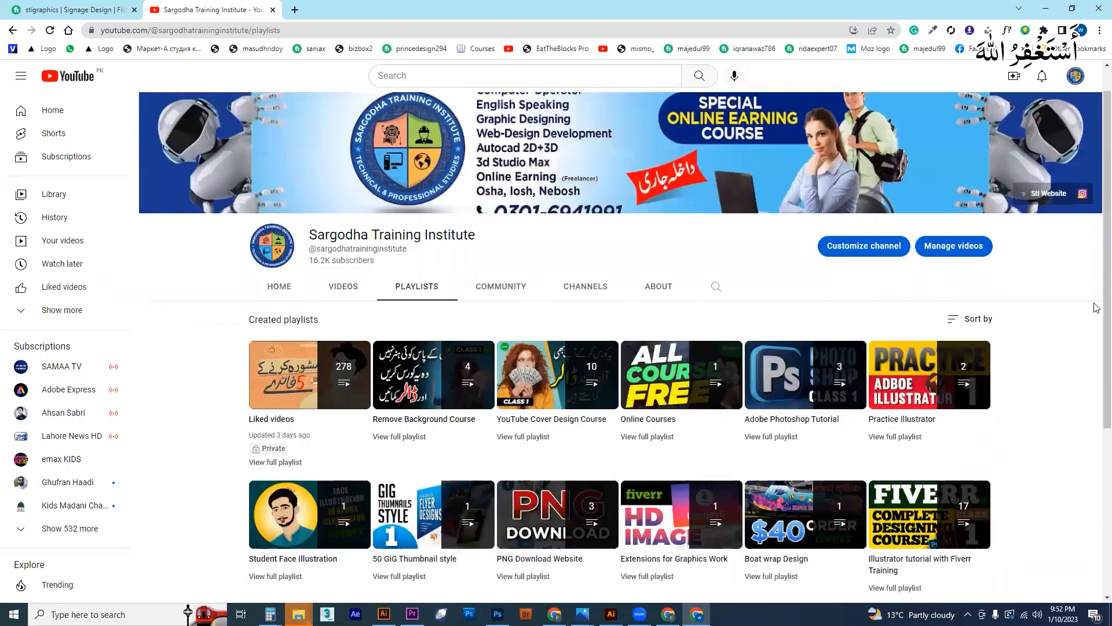
scroll(1049, 342, up, 1)
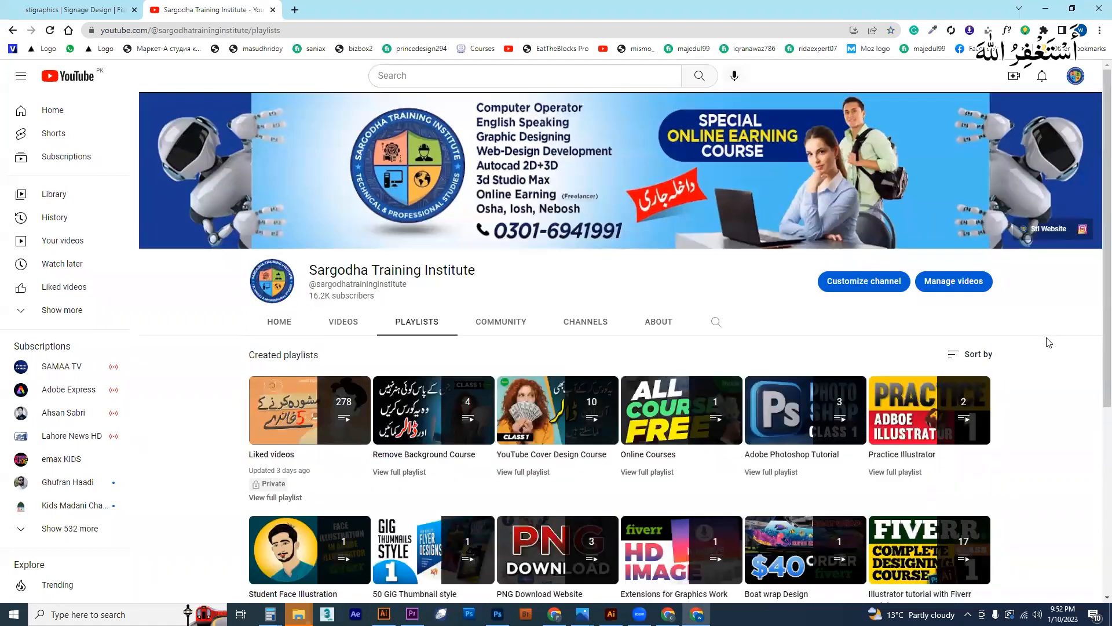
click(281, 324)
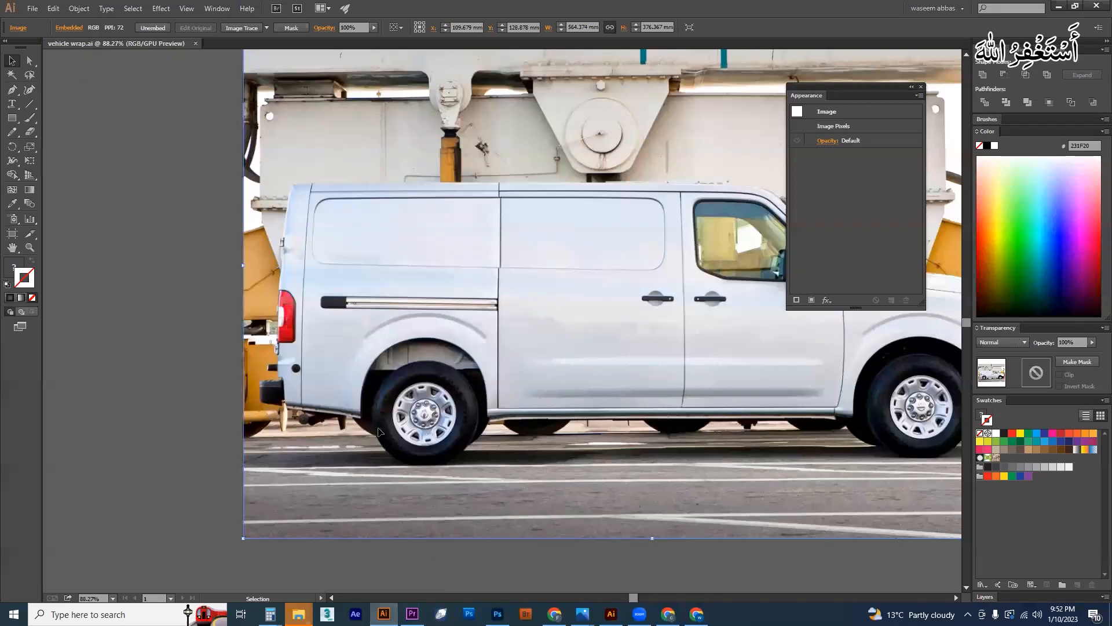
Step: Start a Pen path beside the rear bumper and trace the lower body edge to the rear wheel arch
drag(289, 394, 449, 391)
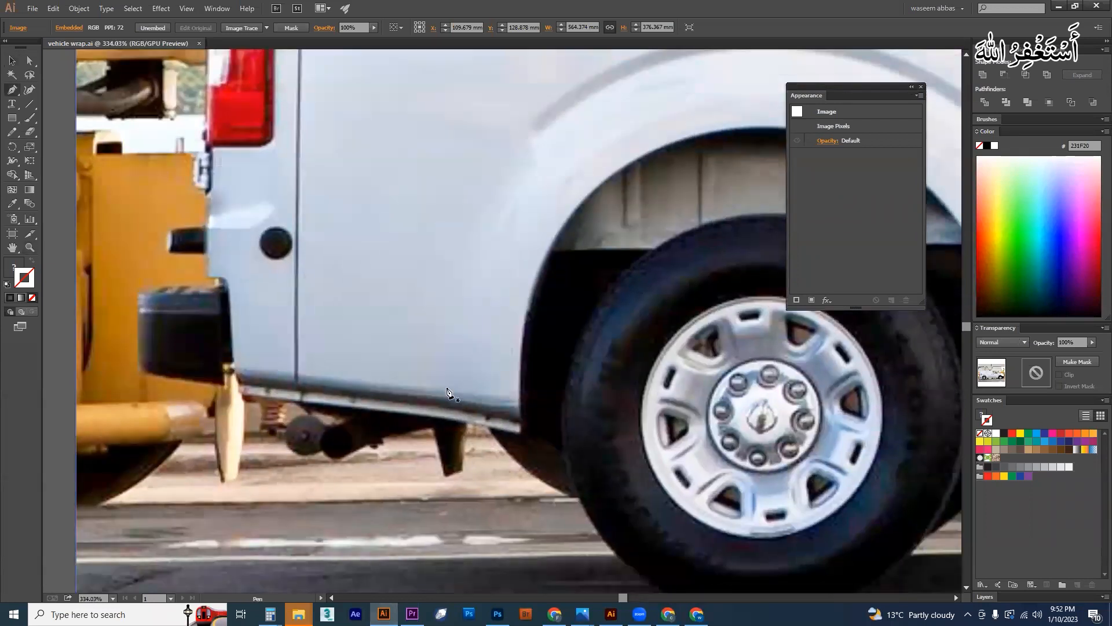
click(235, 375)
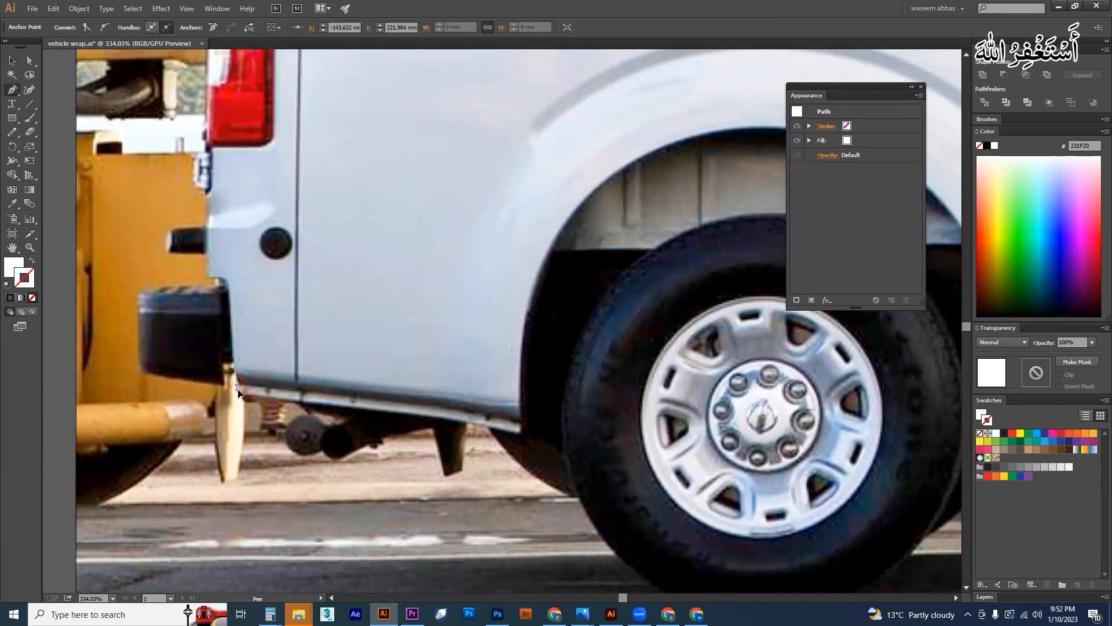
drag(476, 425, 532, 441)
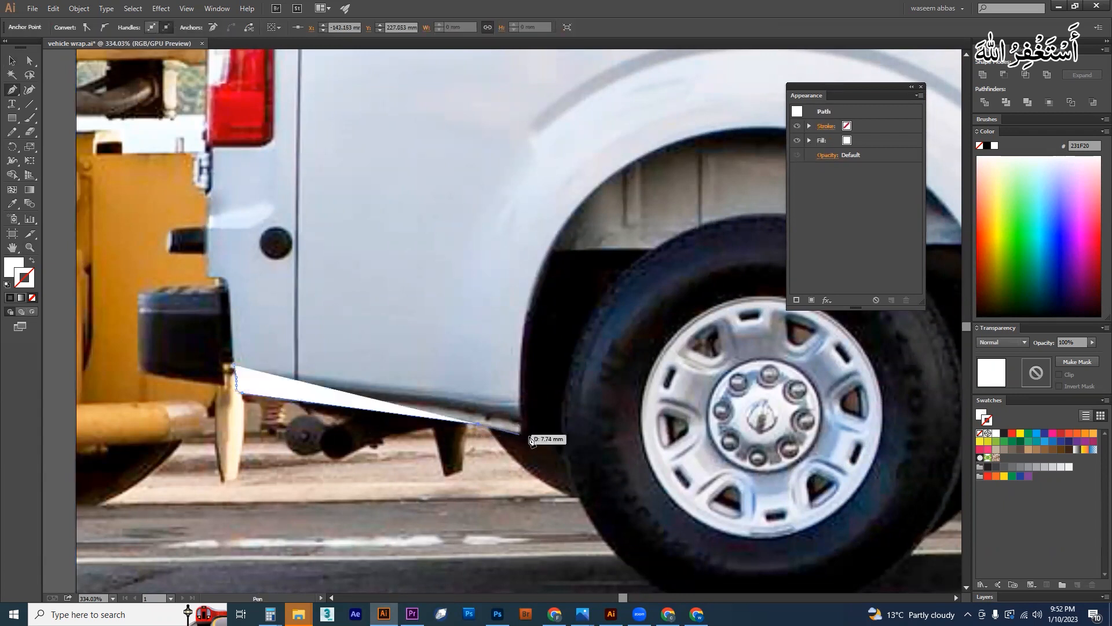
click(514, 434)
click(517, 433)
click(518, 429)
click(520, 423)
click(520, 415)
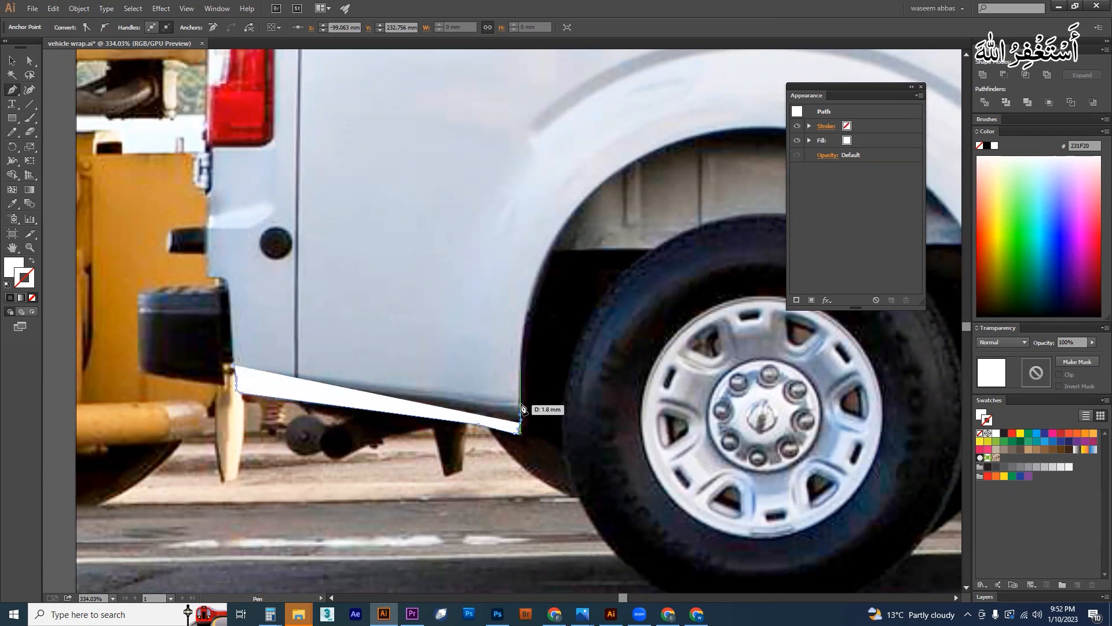
Step: Continue the path over the rear wheel arch with straight segments down to the sill in front of the wheel
click(521, 399)
key(space)
drag(547, 346, 288, 477)
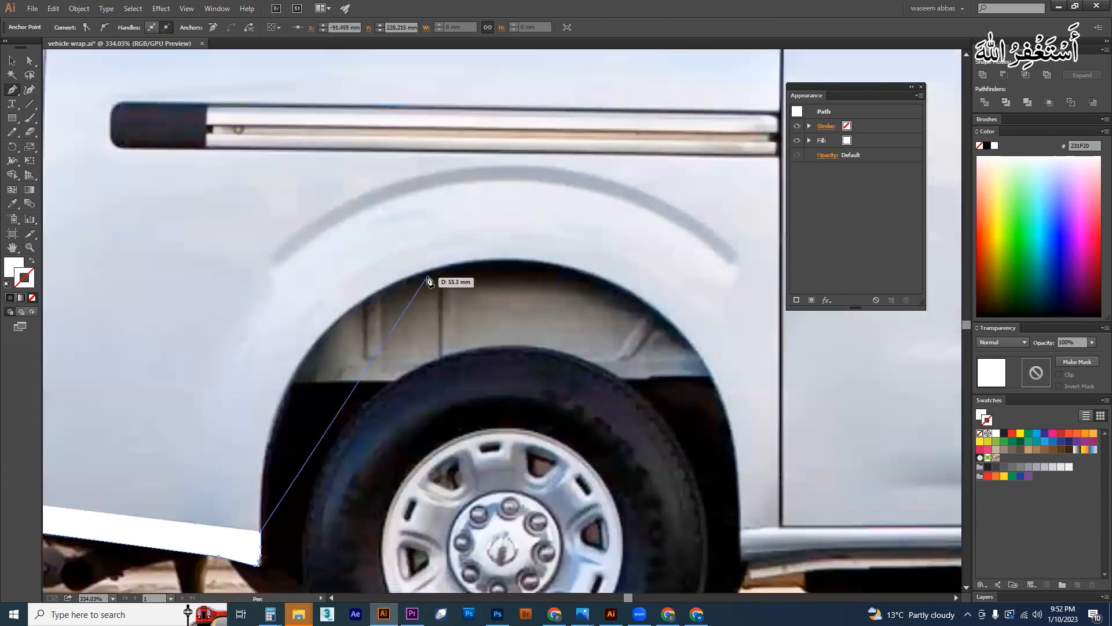
click(430, 273)
click(699, 353)
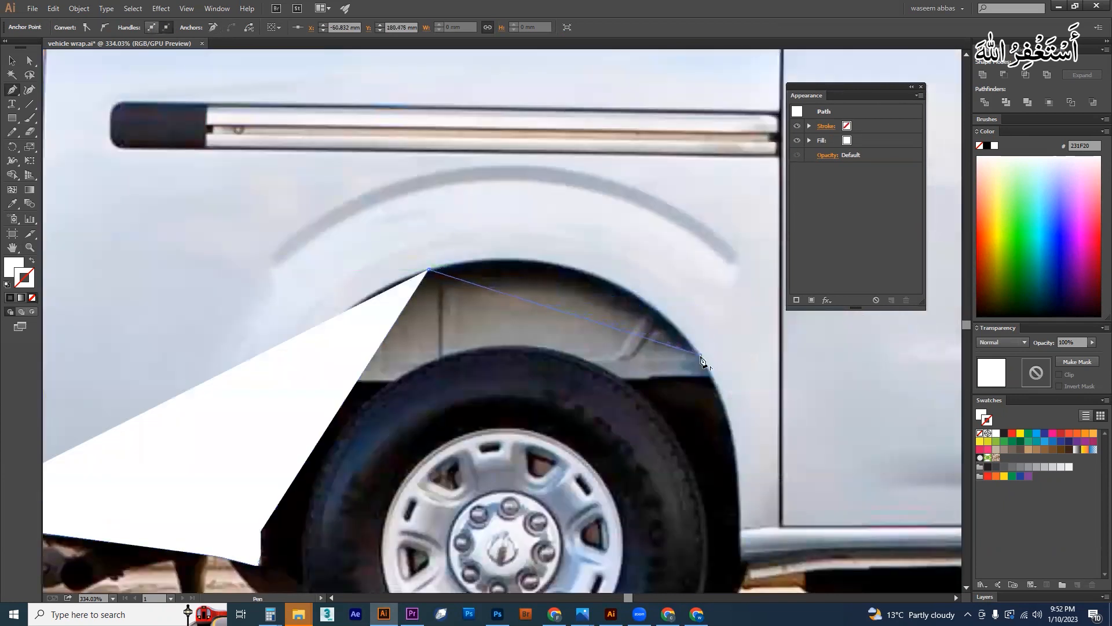
key(space)
drag(743, 439, 470, 213)
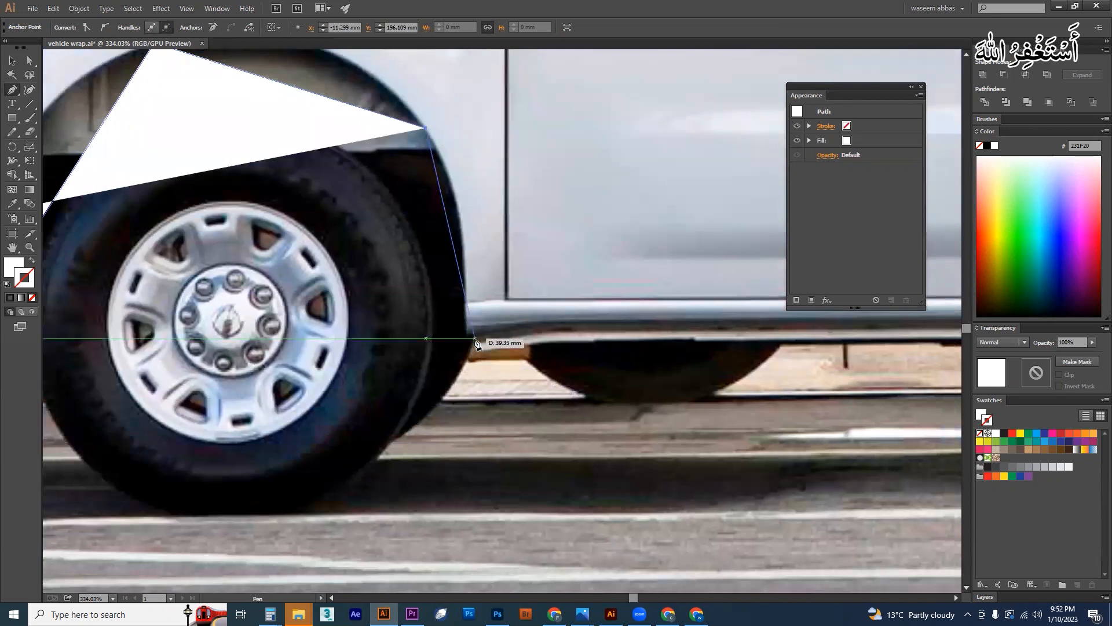
click(468, 337)
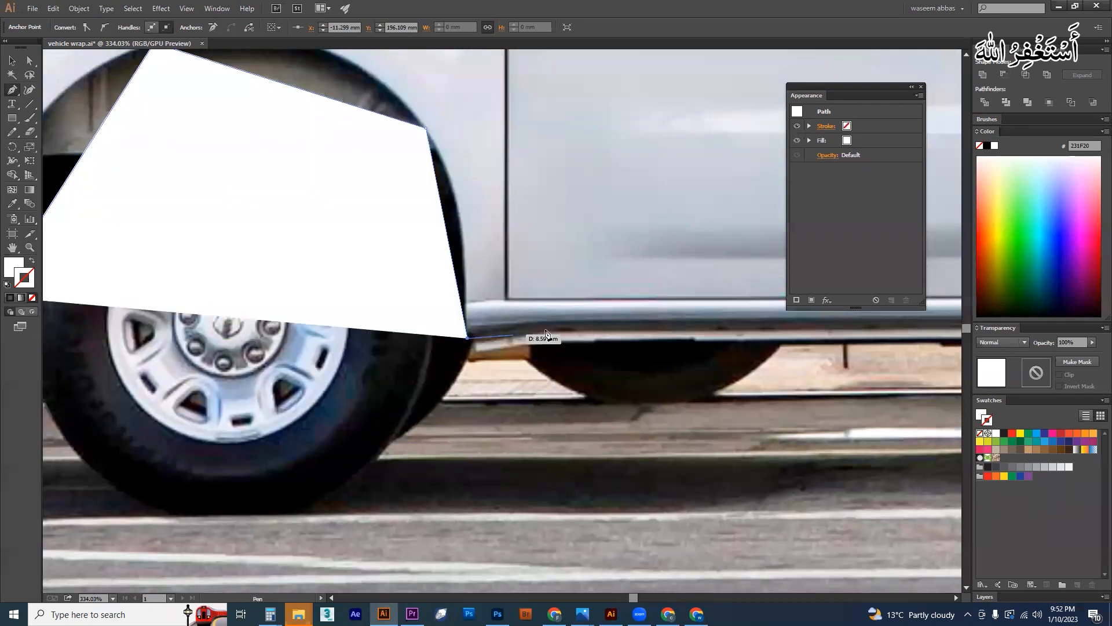
Step: Trace the path along the sill below the doors up to the front wheel arch
key(space)
drag(670, 340, 632, 377)
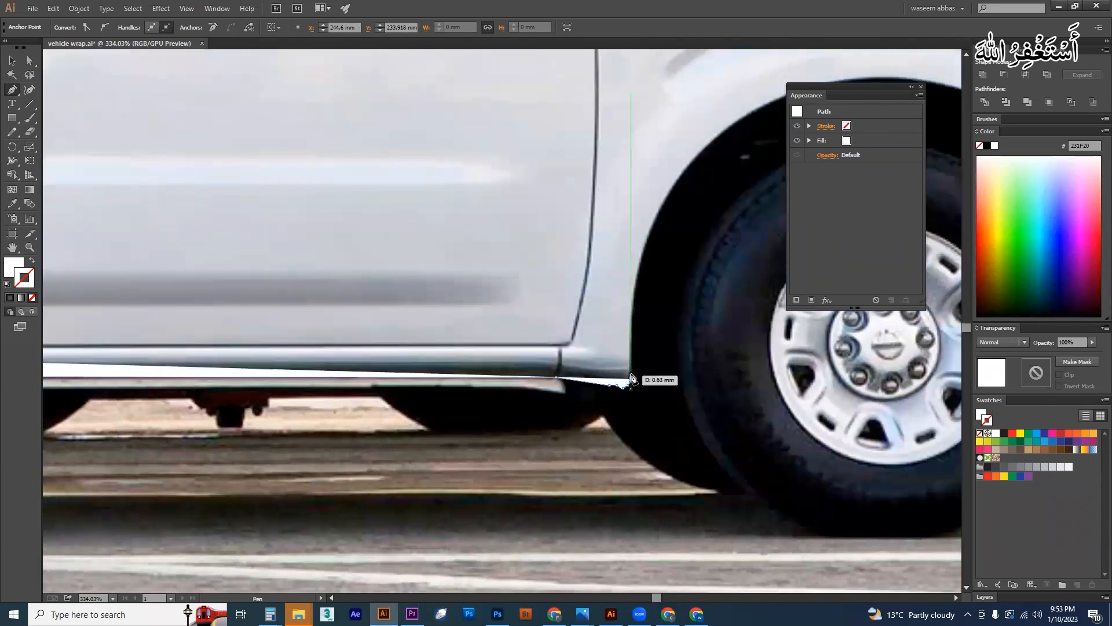
click(631, 369)
Step: Continue the path over the front wheel arch with straight segments to the upper corner of the black front bumper
key(space)
drag(649, 325, 294, 451)
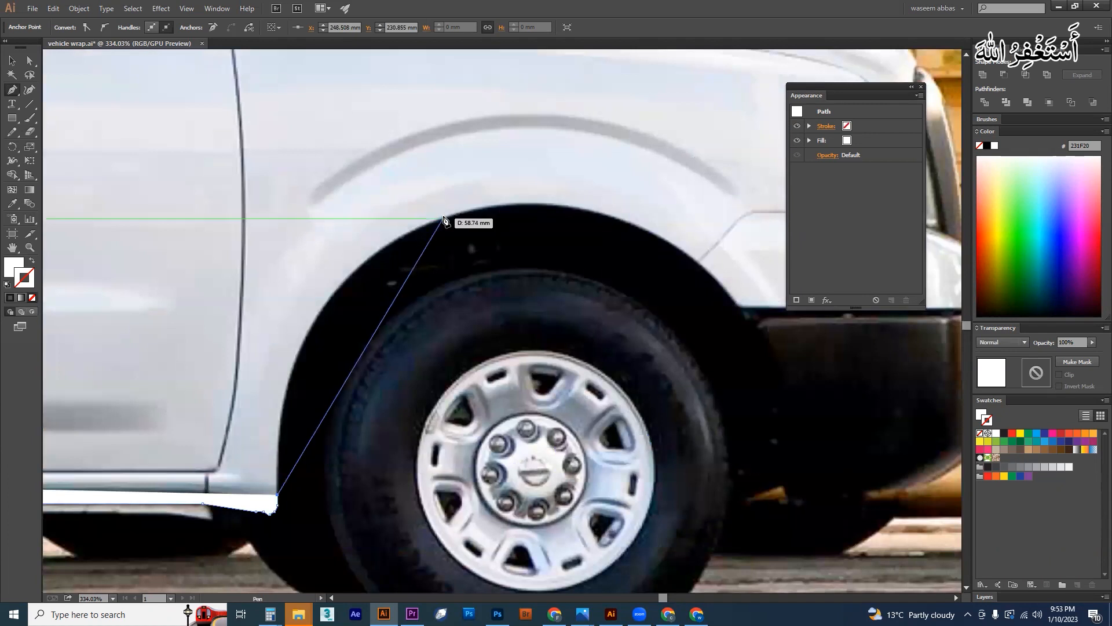
click(444, 219)
key(space)
drag(590, 268, 346, 308)
drag(496, 349, 452, 349)
click(449, 346)
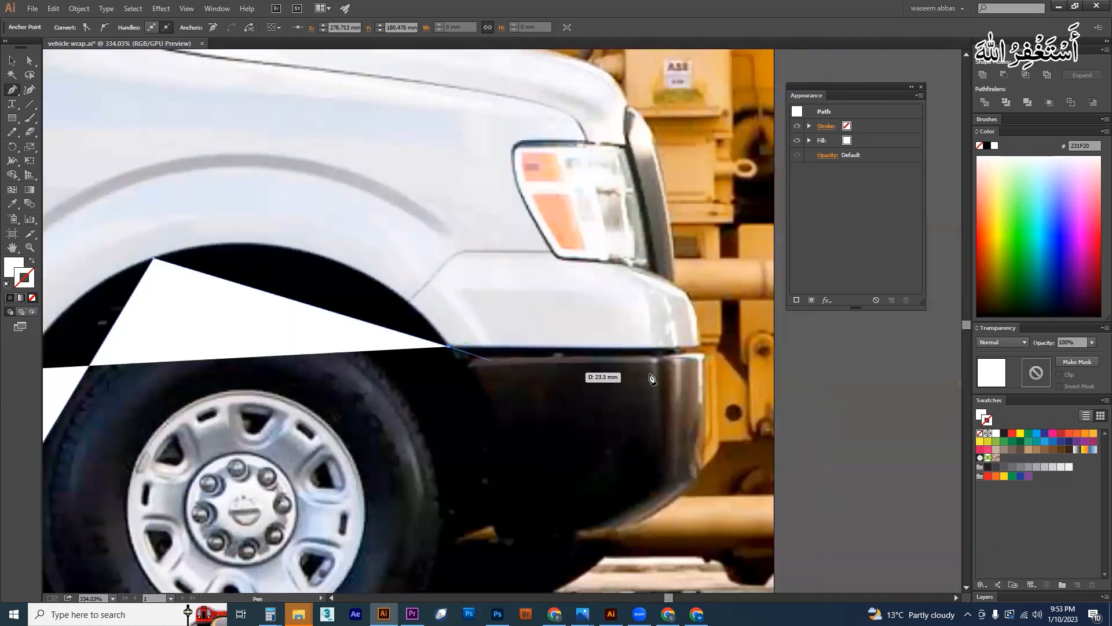
Step: Trace the path along the black front bumper's upper edge and around the nose to the bottom of the headlight
click(670, 348)
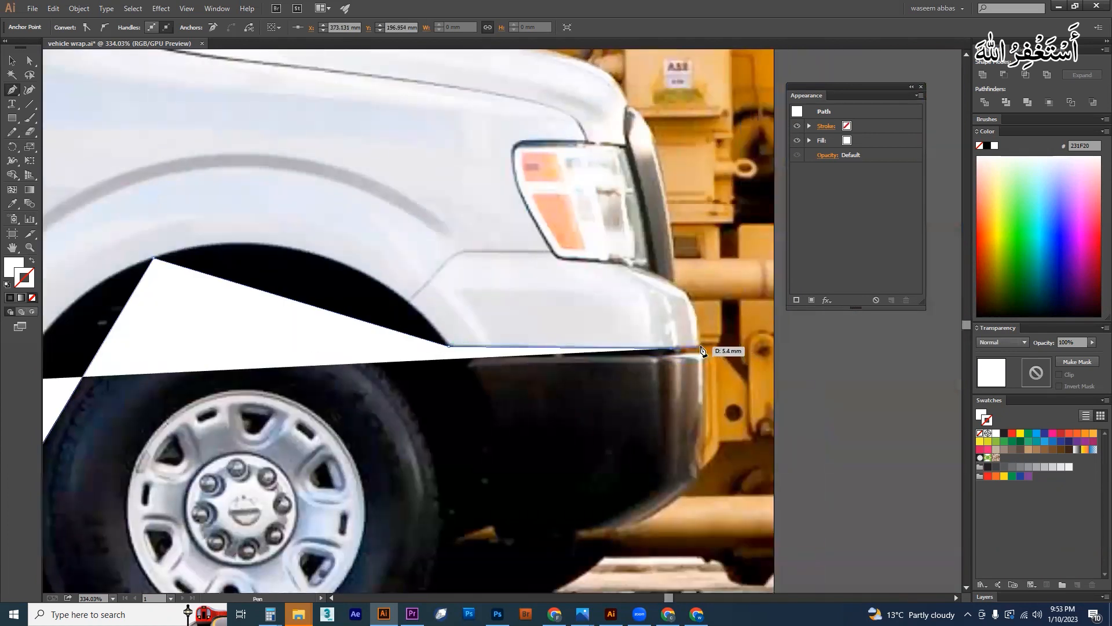
click(701, 348)
click(687, 293)
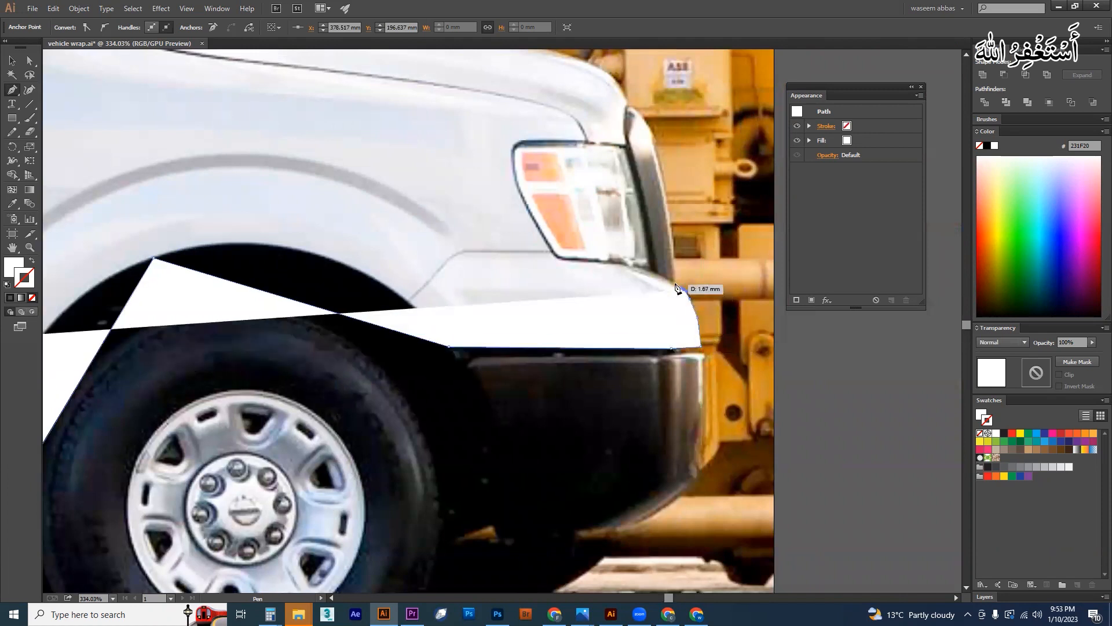
click(677, 288)
click(630, 265)
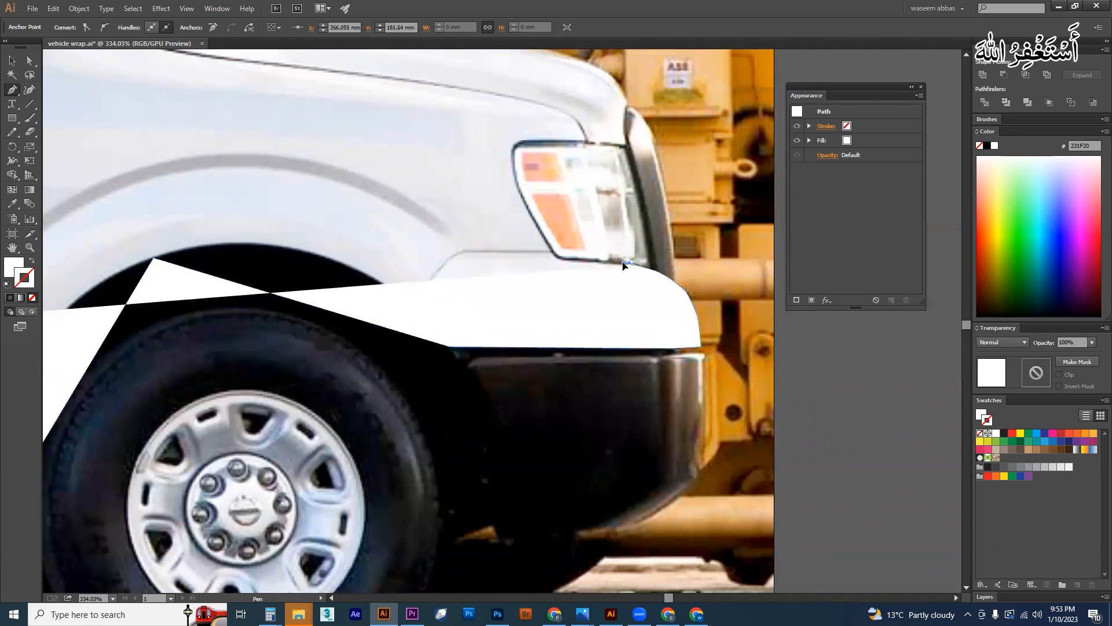
Step: Trace the path around the headlight's lower, rear and upper edges so the lamp stays outside the shape
click(556, 257)
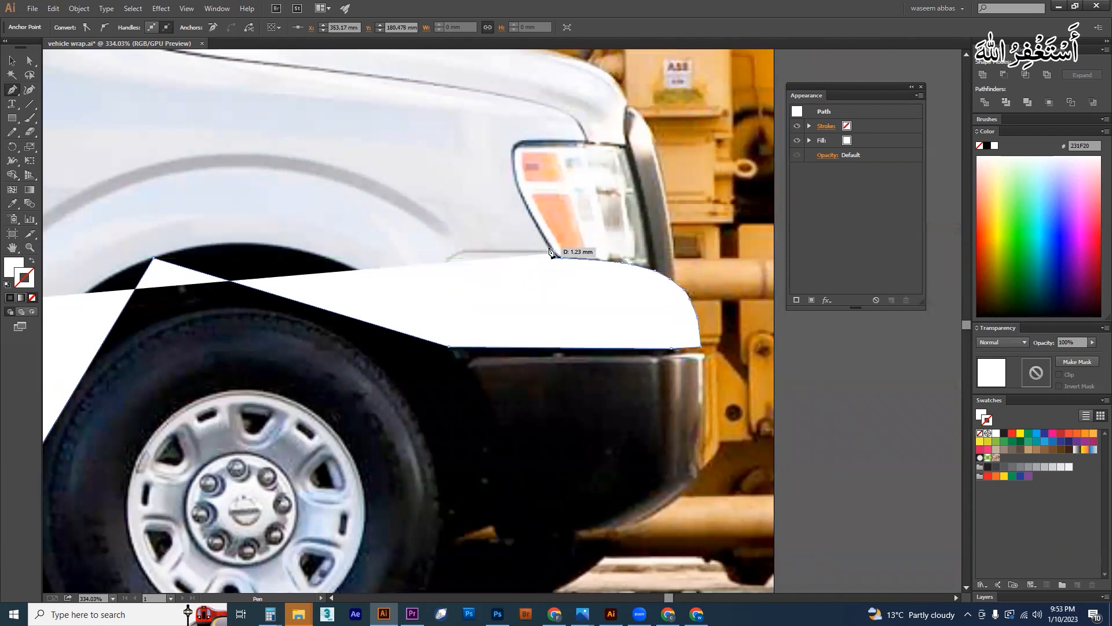
click(512, 174)
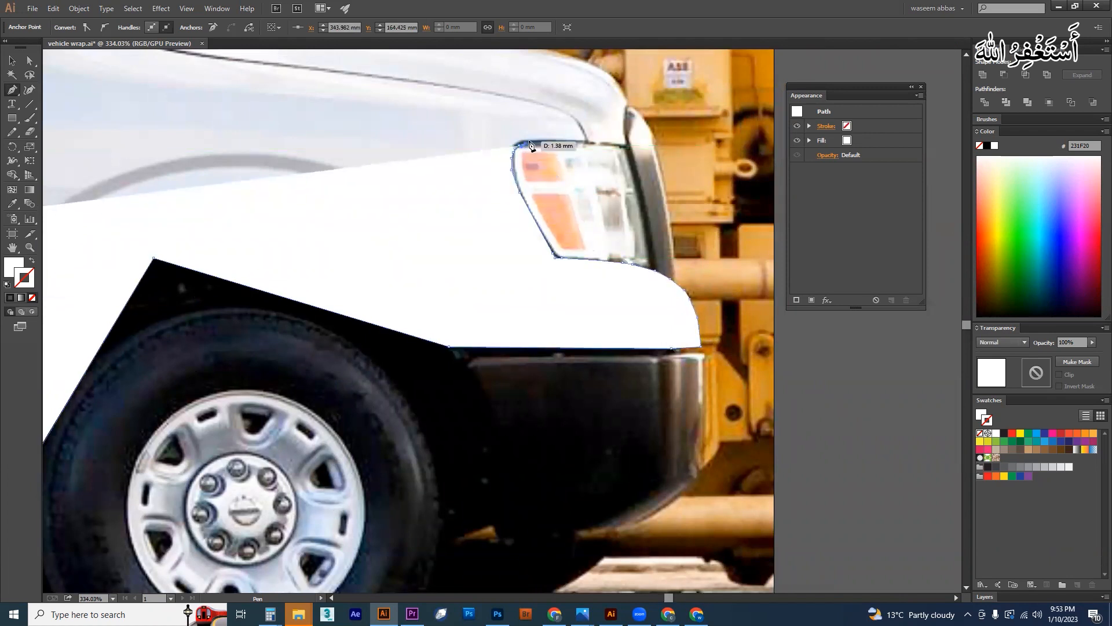
click(531, 145)
click(631, 149)
Step: Continue the path from the grille up over the hood's edge to the base of the windshield
scroll(630, 149, up, 5)
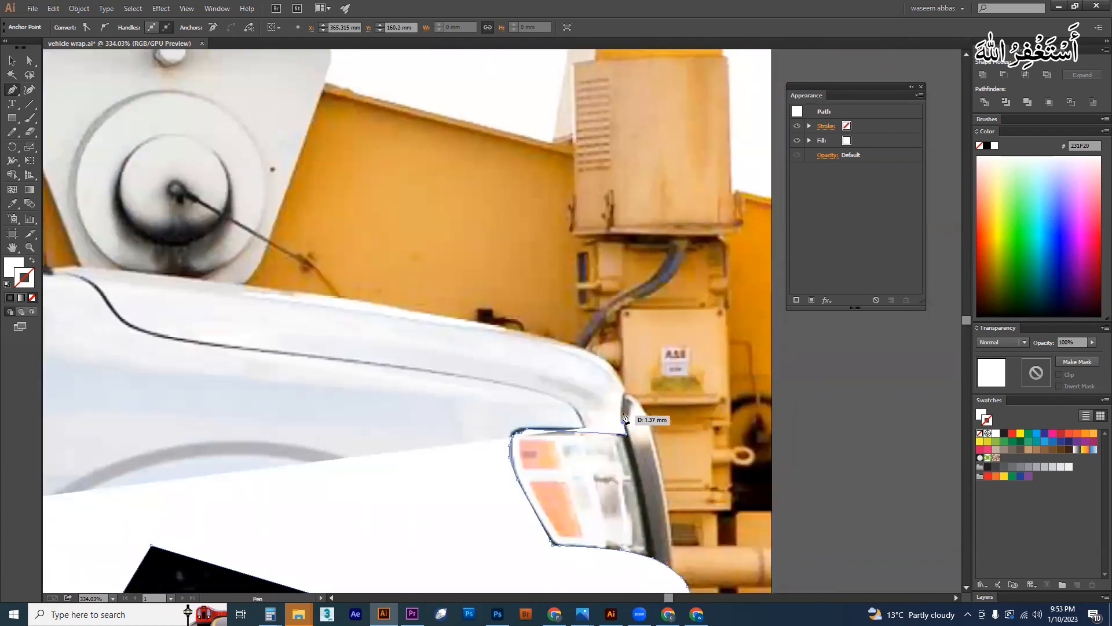
click(624, 397)
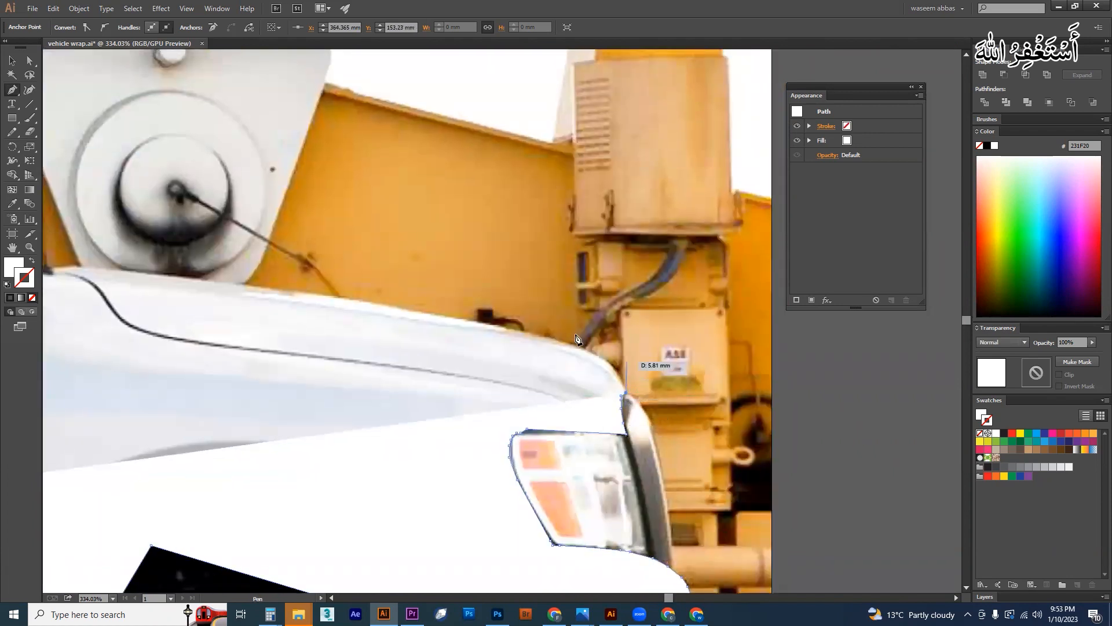
click(536, 334)
drag(419, 314, 782, 413)
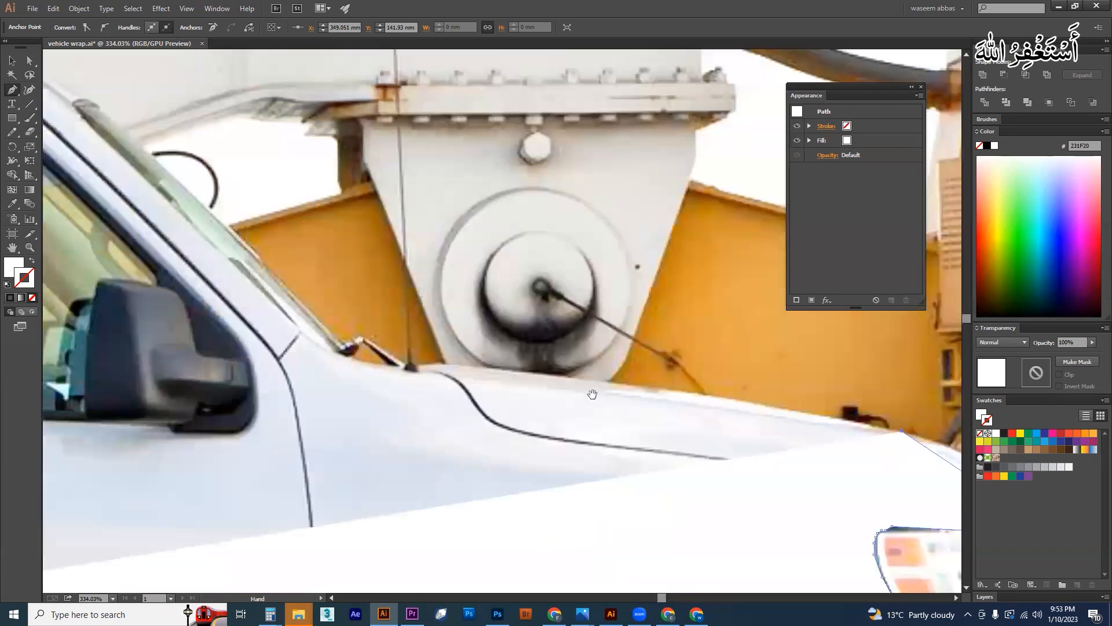
click(565, 376)
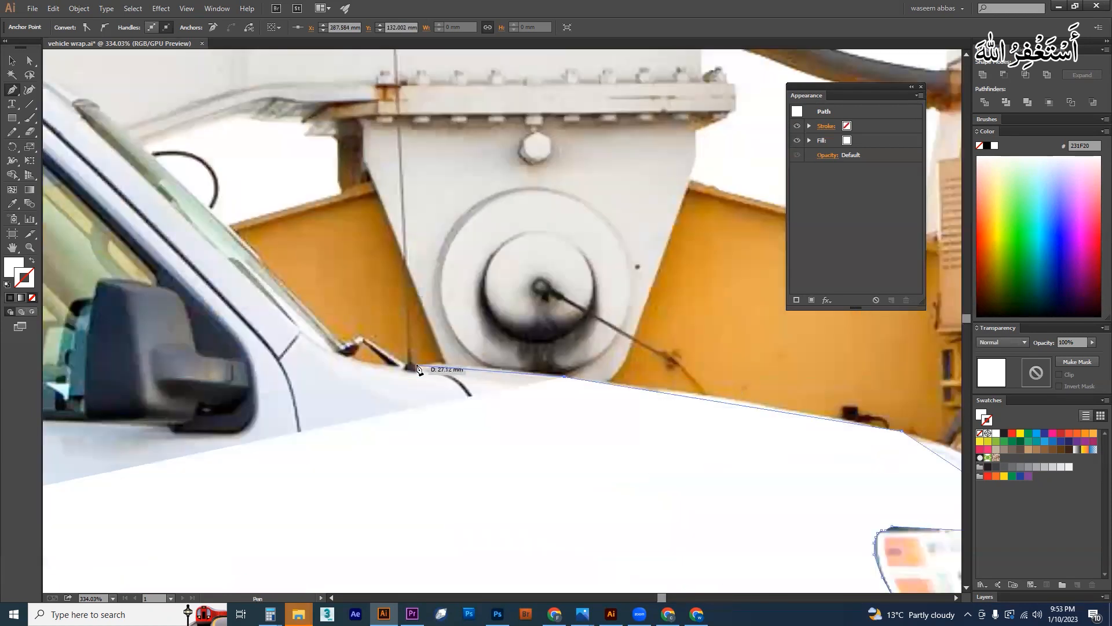
click(416, 364)
click(376, 365)
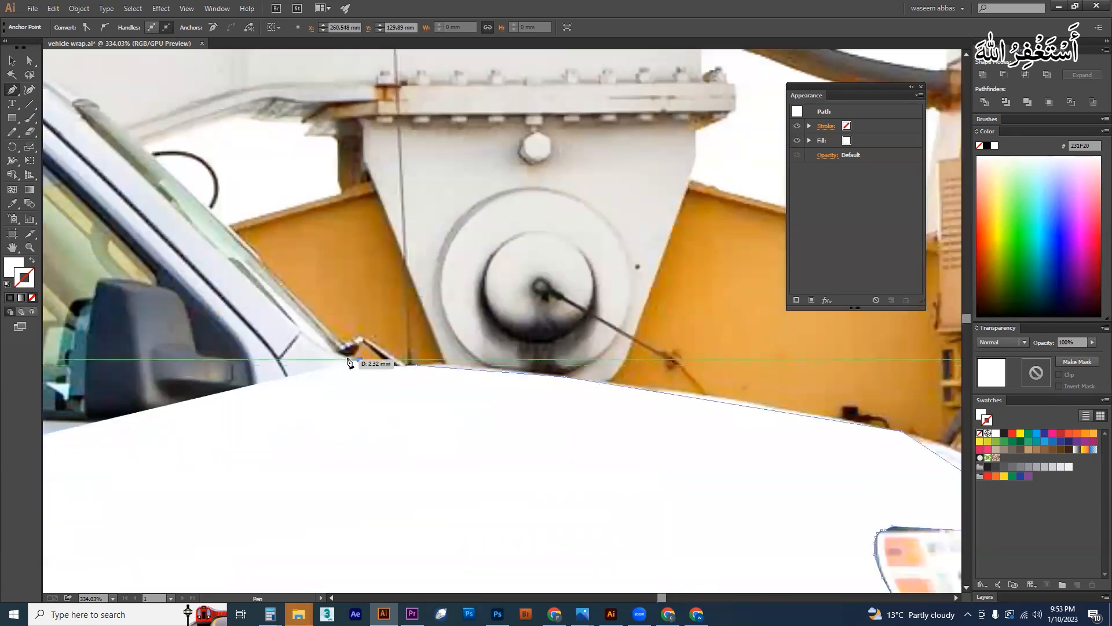
Step: Trace the path around the windshield base and up the pillar to the front edge of the roof
click(348, 355)
click(322, 348)
click(301, 333)
drag(250, 279, 699, 518)
click(535, 364)
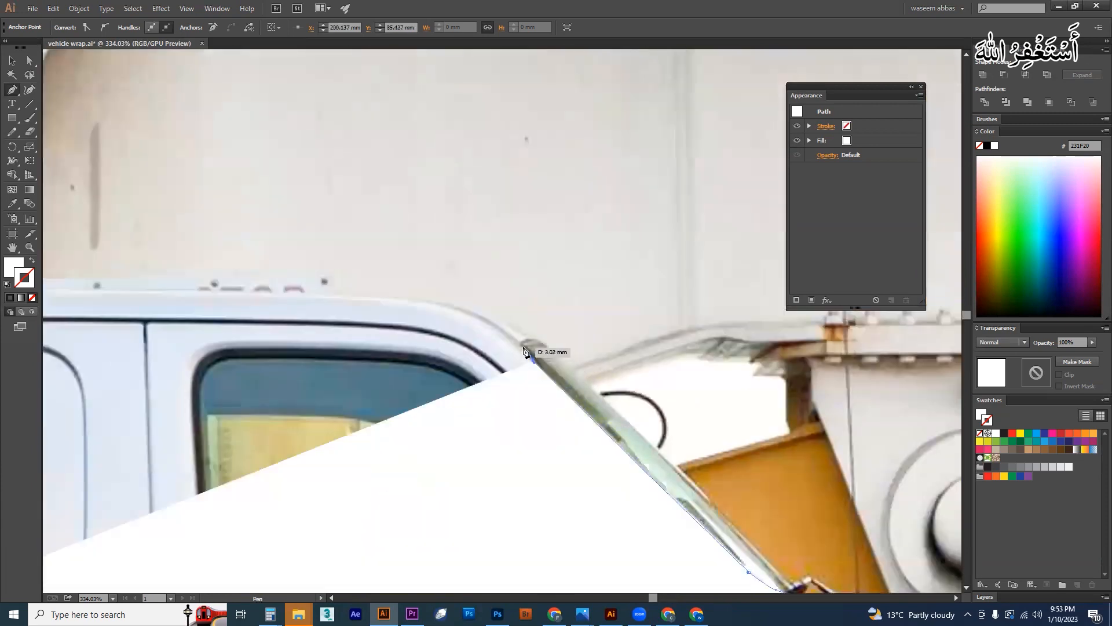
click(526, 343)
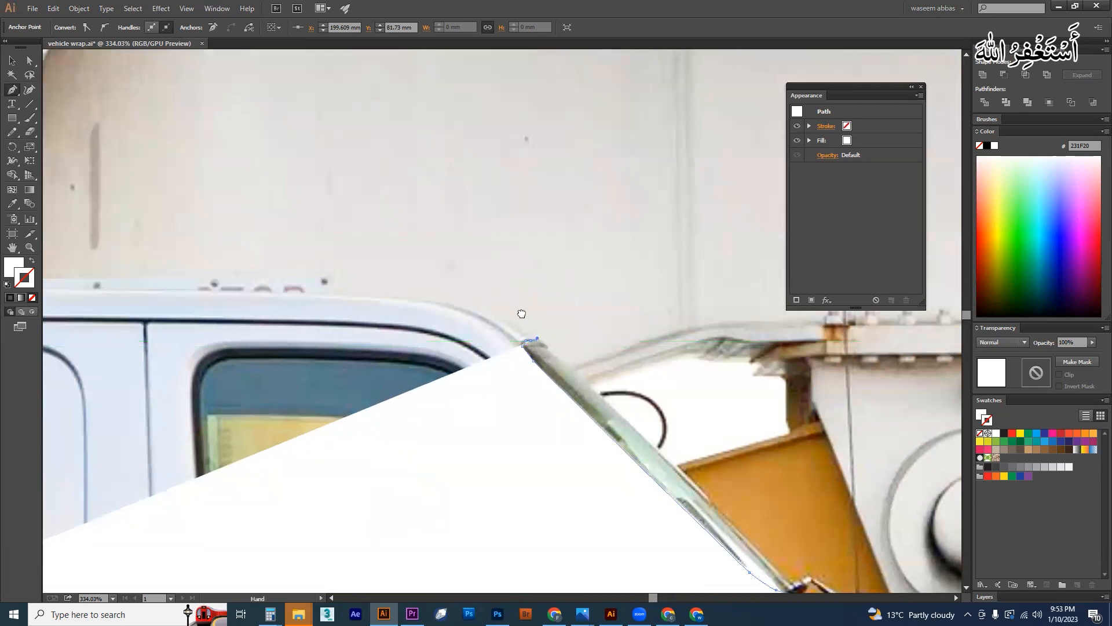
Step: Continue the path along the van's roof edge to its rear end
drag(463, 303, 722, 437)
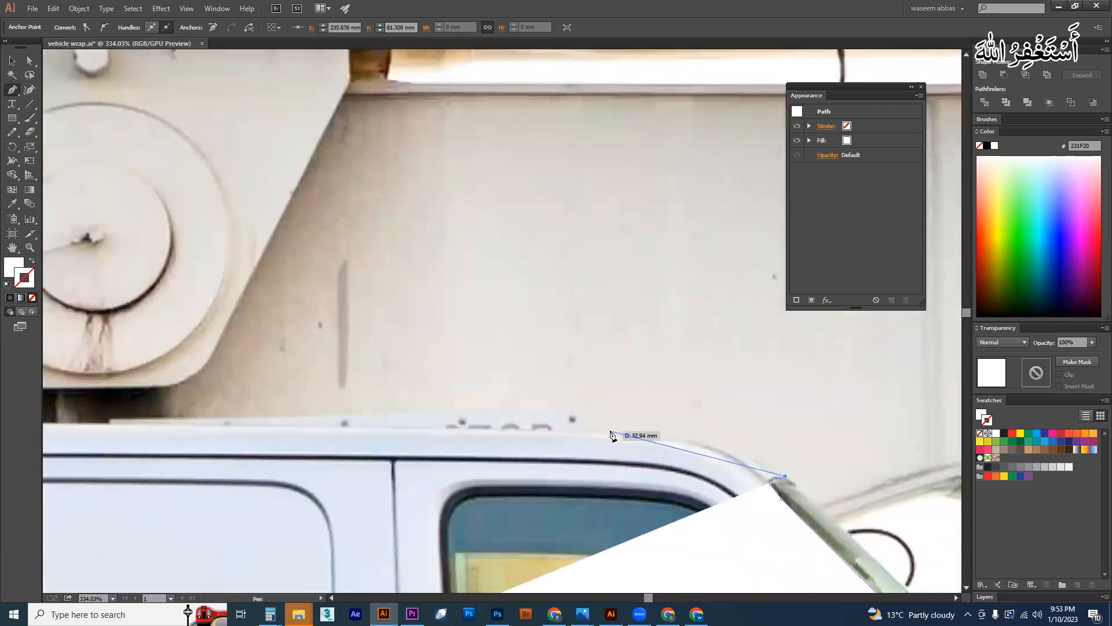
scroll(462, 417, left, 10)
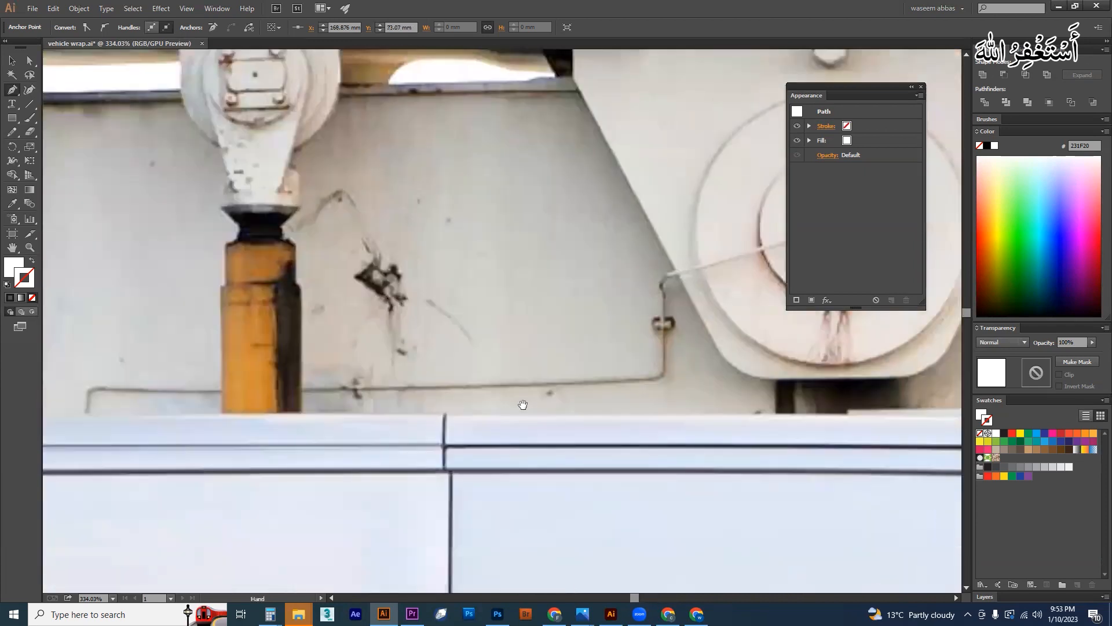
scroll(443, 419, left, 10)
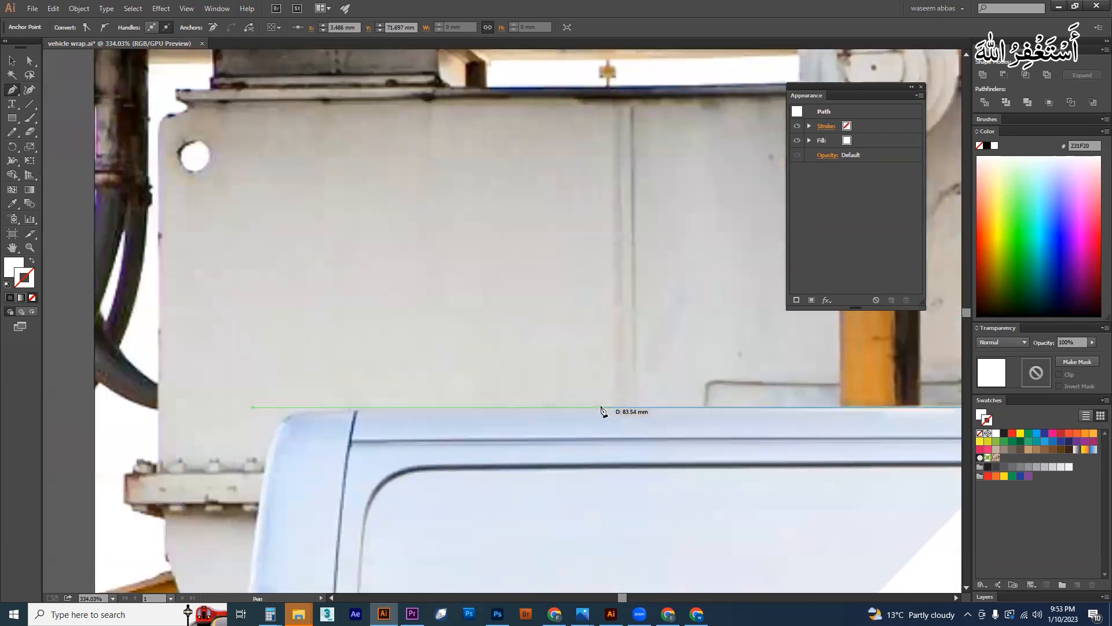
click(602, 408)
scroll(508, 424, down, 2)
scroll(508, 424, left, 2)
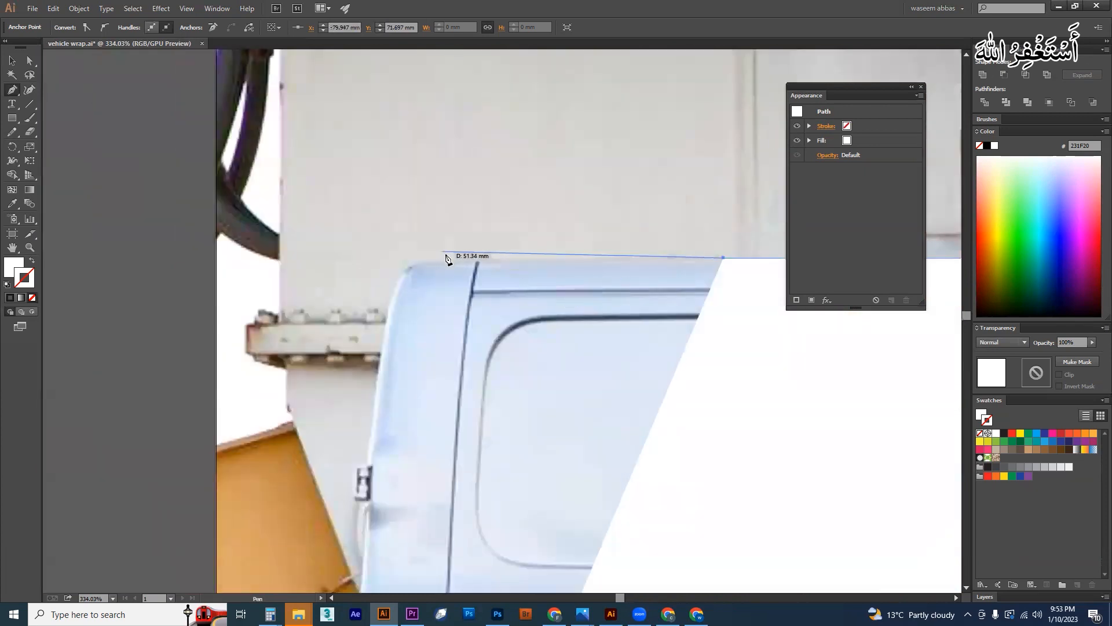
click(464, 258)
scroll(463, 260, down, 2)
scroll(464, 260, left, 2)
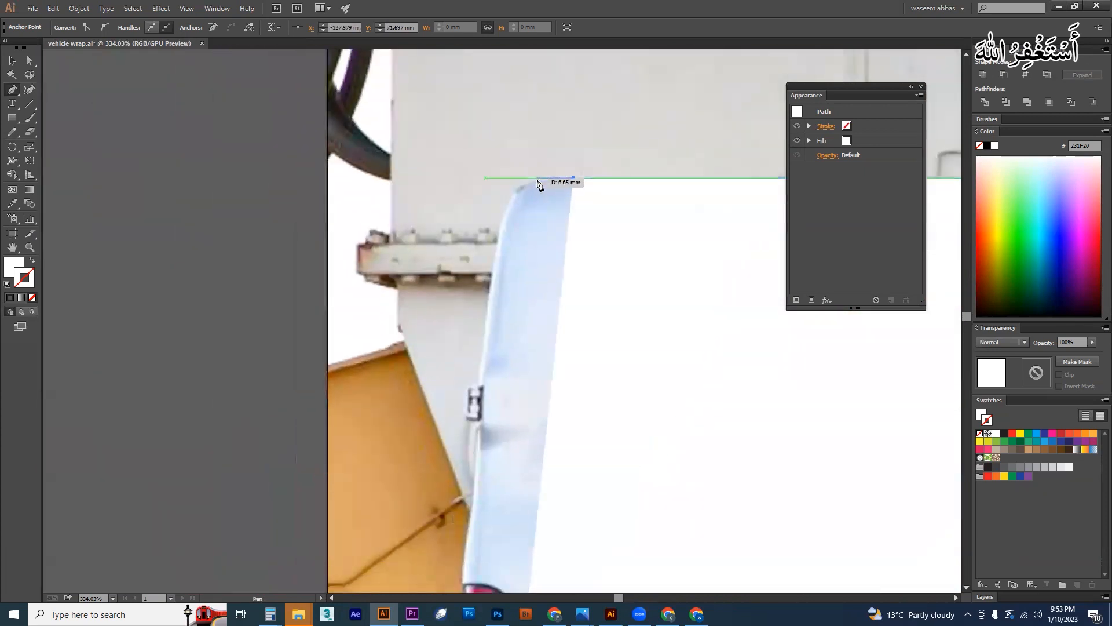
Step: Trace the path around the roof's rear corner and lower the shape's opacity to 55%
click(538, 179)
click(510, 205)
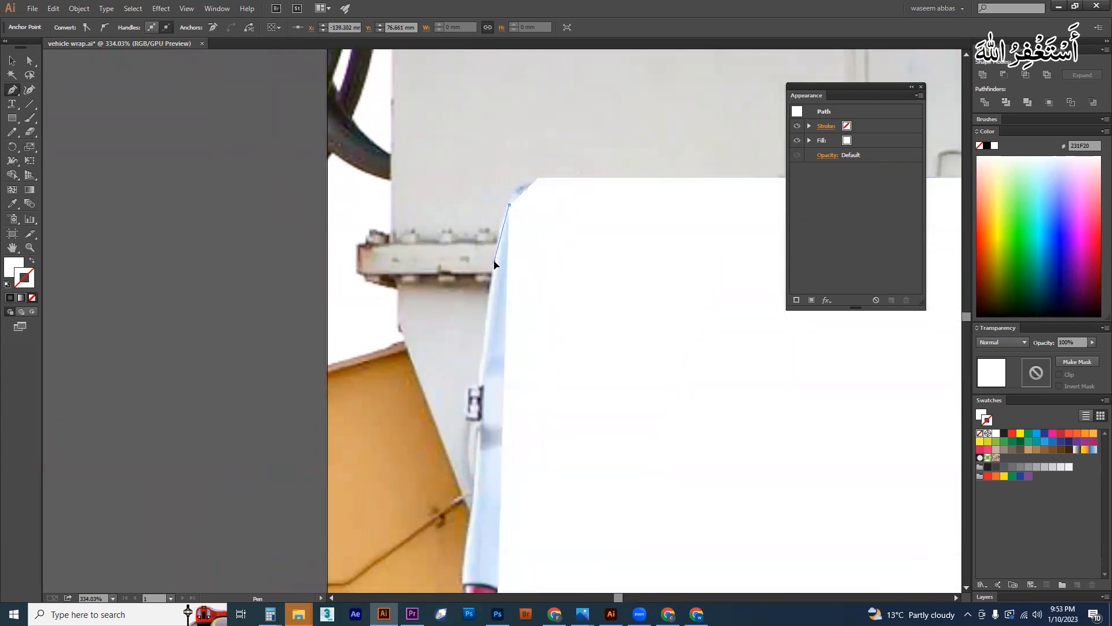
click(495, 262)
click(1091, 343)
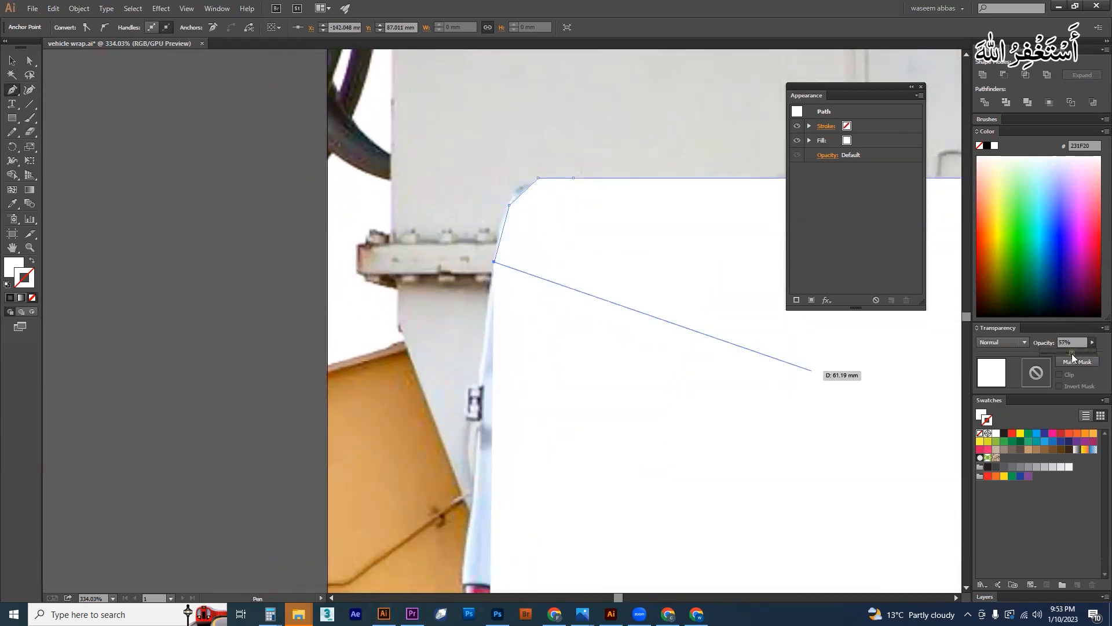
drag(1073, 357, 1071, 357)
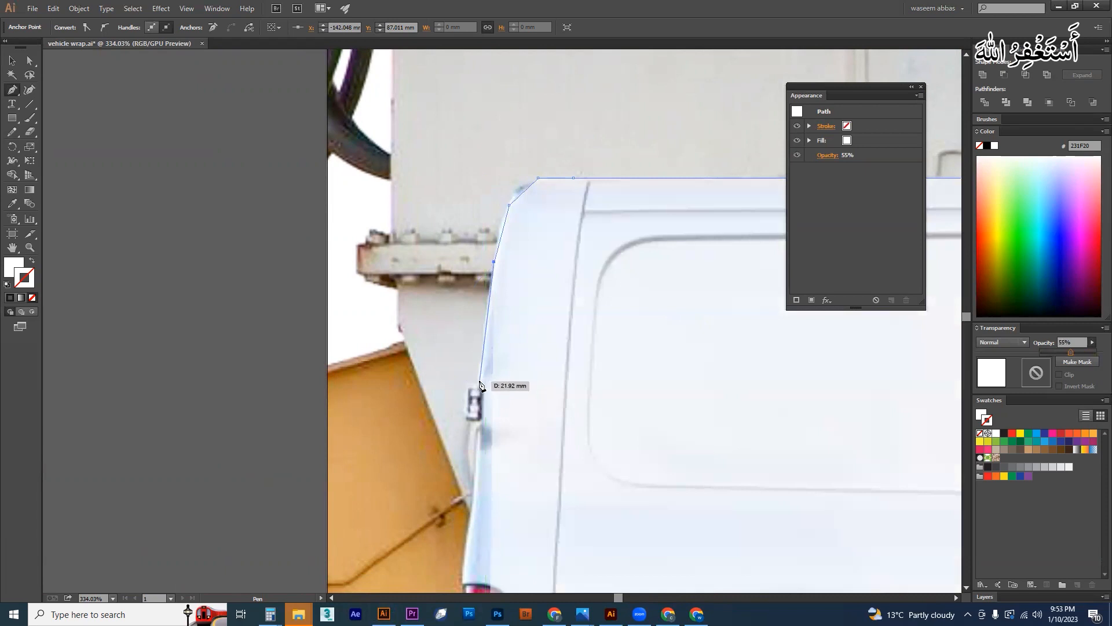
Step: Continue the path down the van's rear edge to the top of the taillight
click(480, 385)
scroll(480, 385, down, 5)
click(465, 253)
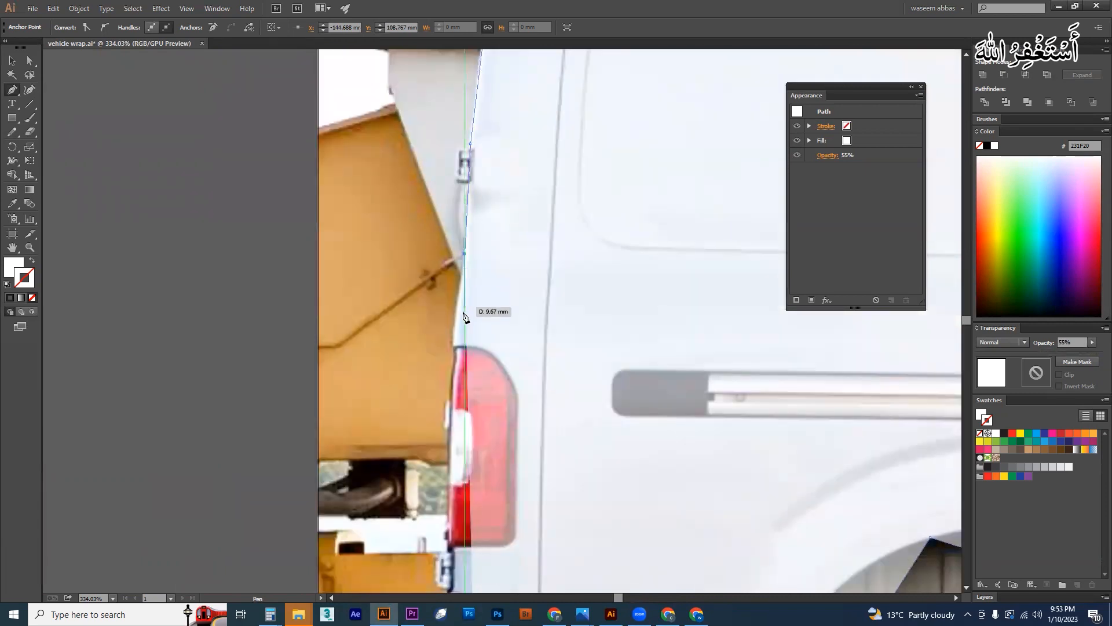
click(456, 306)
click(453, 331)
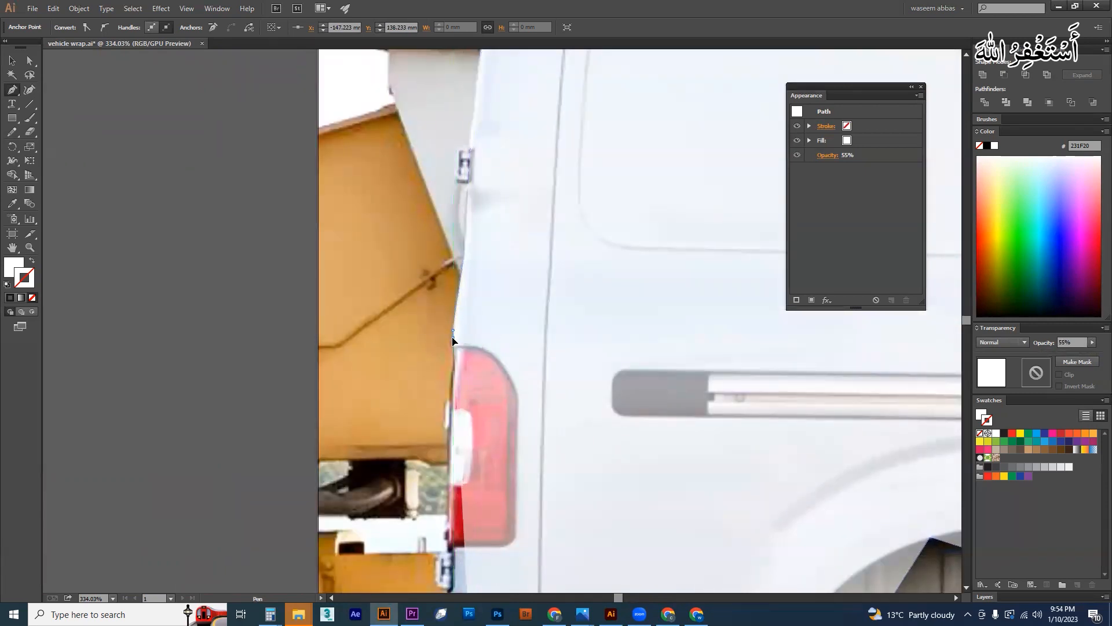
click(453, 338)
click(454, 347)
Step: Trace the path around the taillight's upper, inner and lower edges so the lamp stays outside the shape
click(473, 348)
click(484, 351)
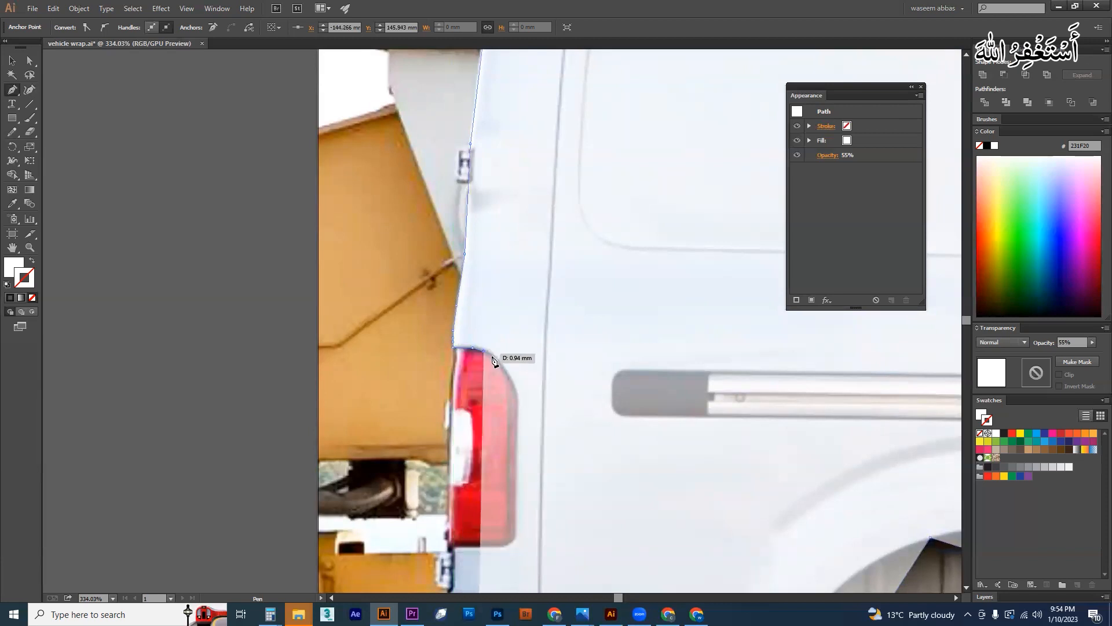
click(508, 370)
click(515, 392)
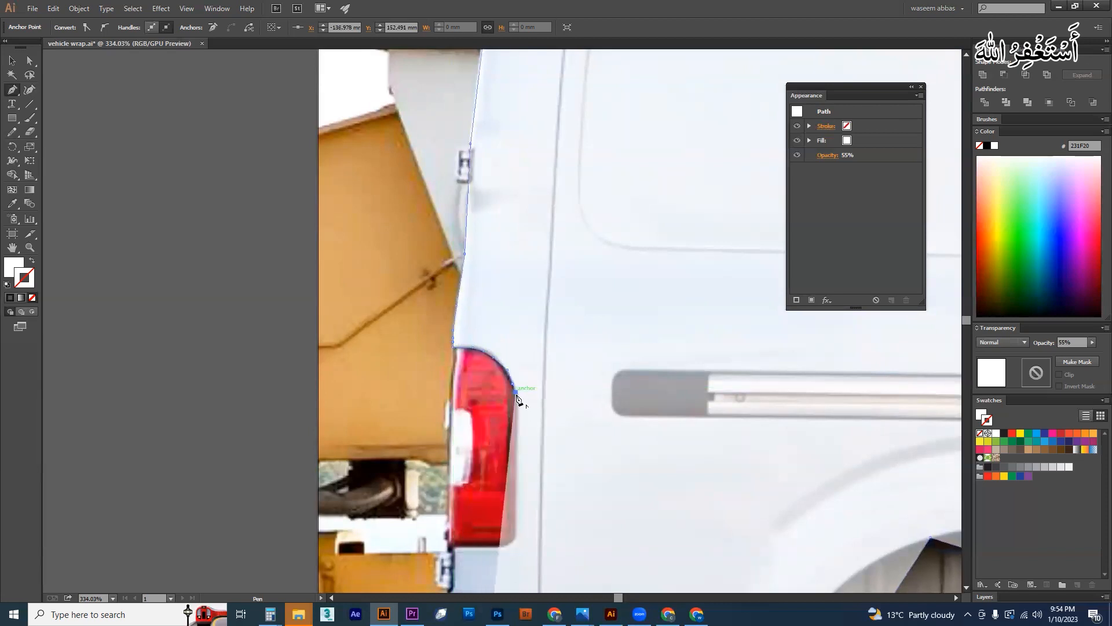
scroll(517, 400, down, 5)
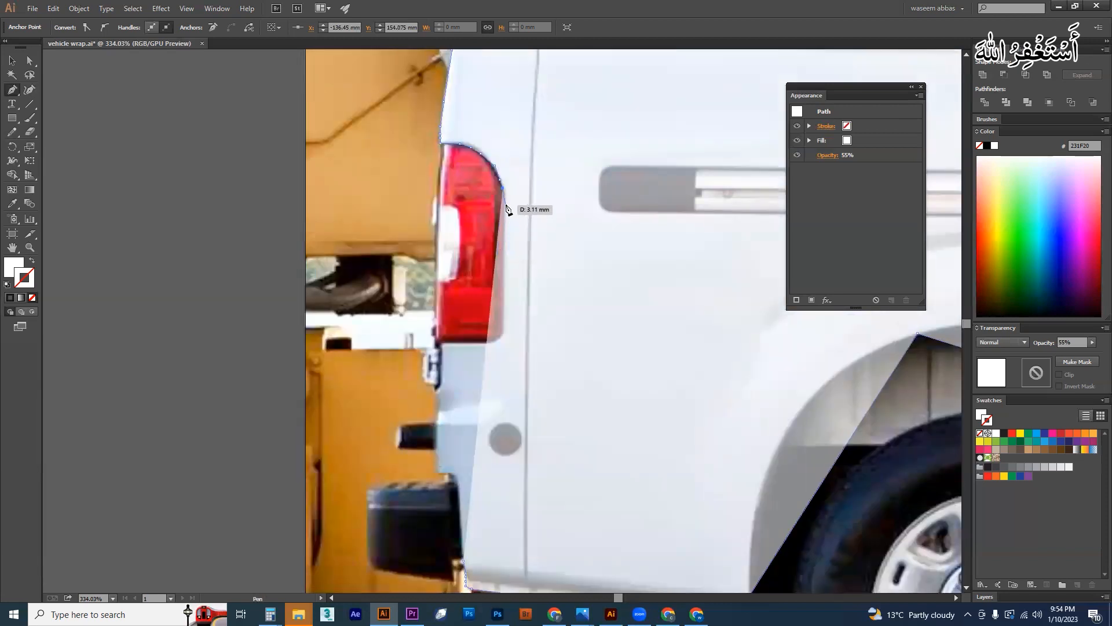
click(501, 334)
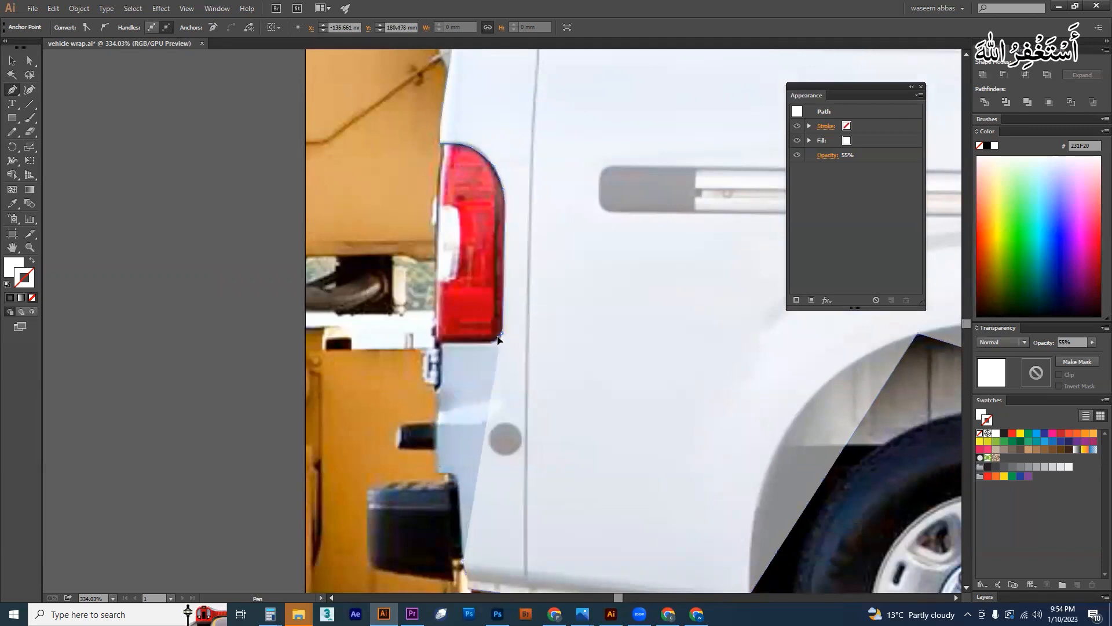
click(497, 337)
click(489, 342)
click(440, 342)
Step: Trace the rear edge below the taillight to the bumper and close the van body path
drag(440, 382, 440, 219)
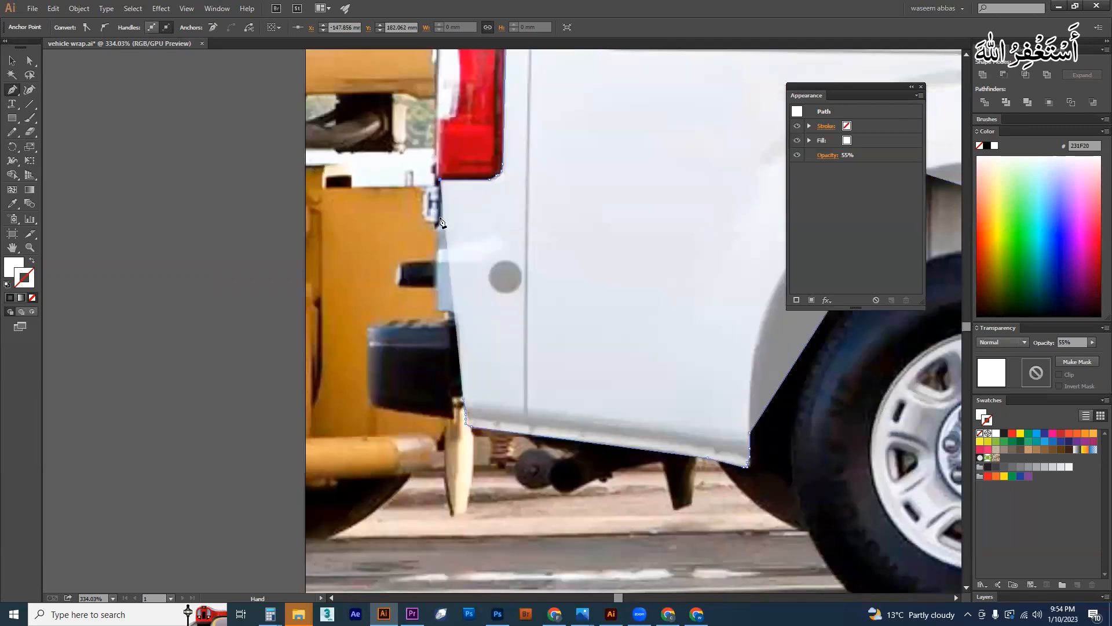
click(434, 298)
click(449, 312)
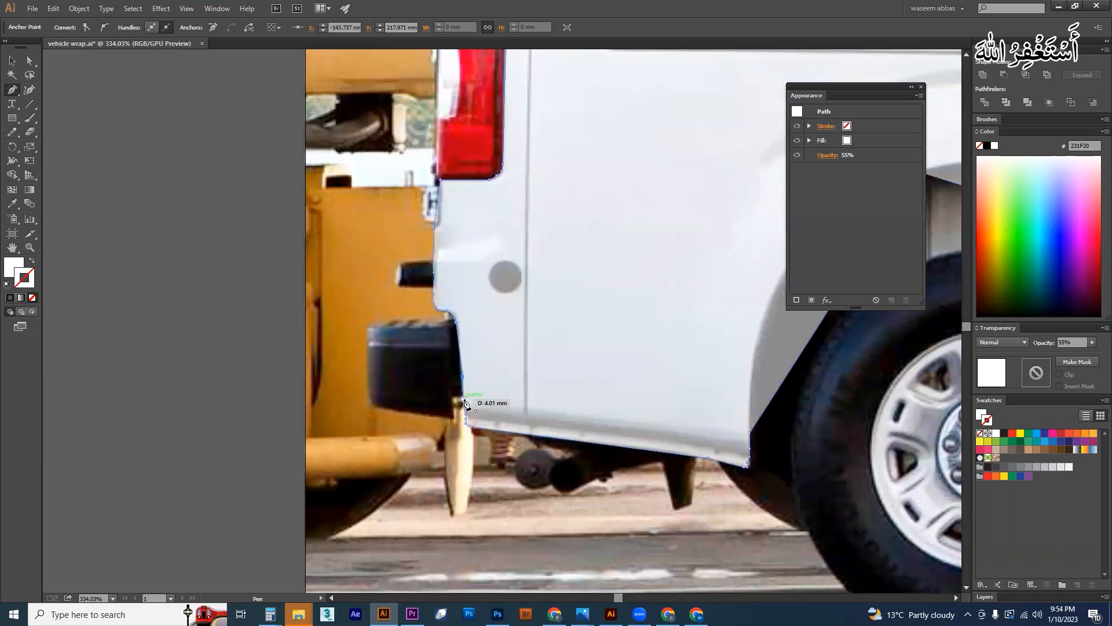
Step: Bend the straight segments over the rear wheel into curves that follow the wheel arch
drag(701, 362, 310, 373)
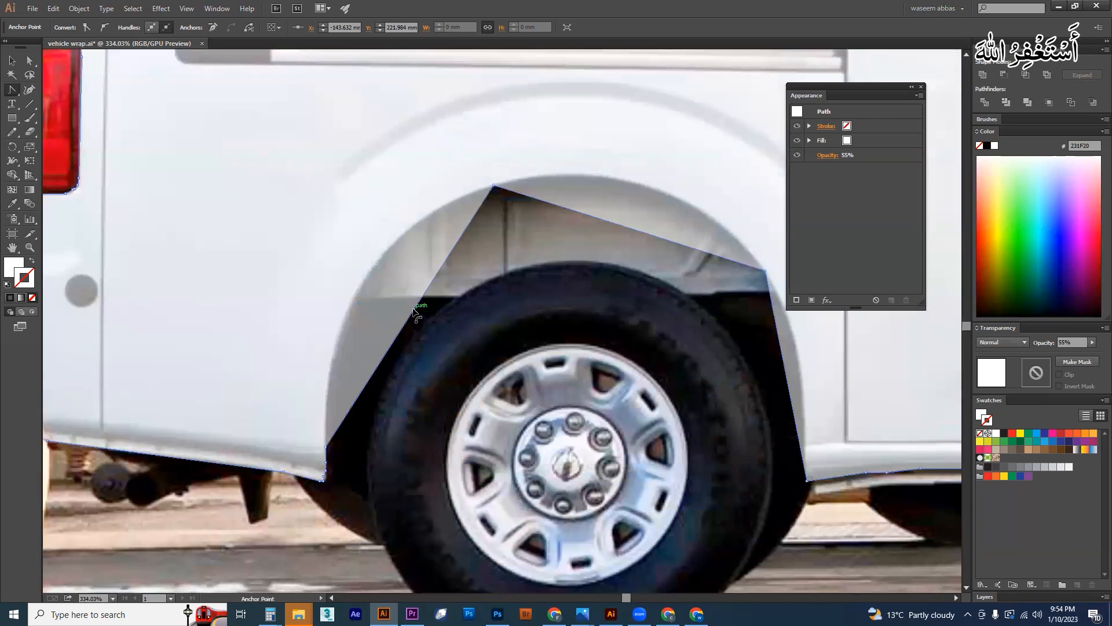
drag(413, 309, 367, 277)
drag(615, 223, 541, 277)
drag(571, 389, 332, 300)
drag(446, 365, 455, 356)
Step: Bend the straight segments over the front wheel into curves that follow the front wheel arch
drag(640, 384, 149, 392)
drag(881, 337, 166, 348)
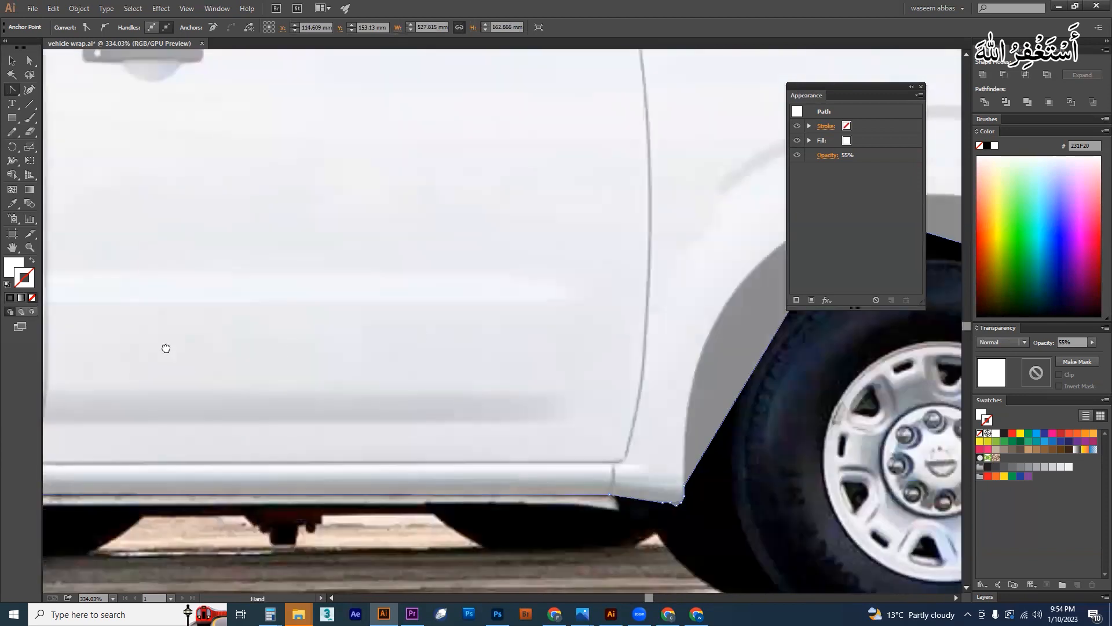
drag(764, 320, 233, 325)
drag(478, 268, 518, 232)
drag(489, 307, 445, 422)
Step: Curve the path segments along the hood's front edge and the roof's front edge to match the van
drag(583, 163, 472, 408)
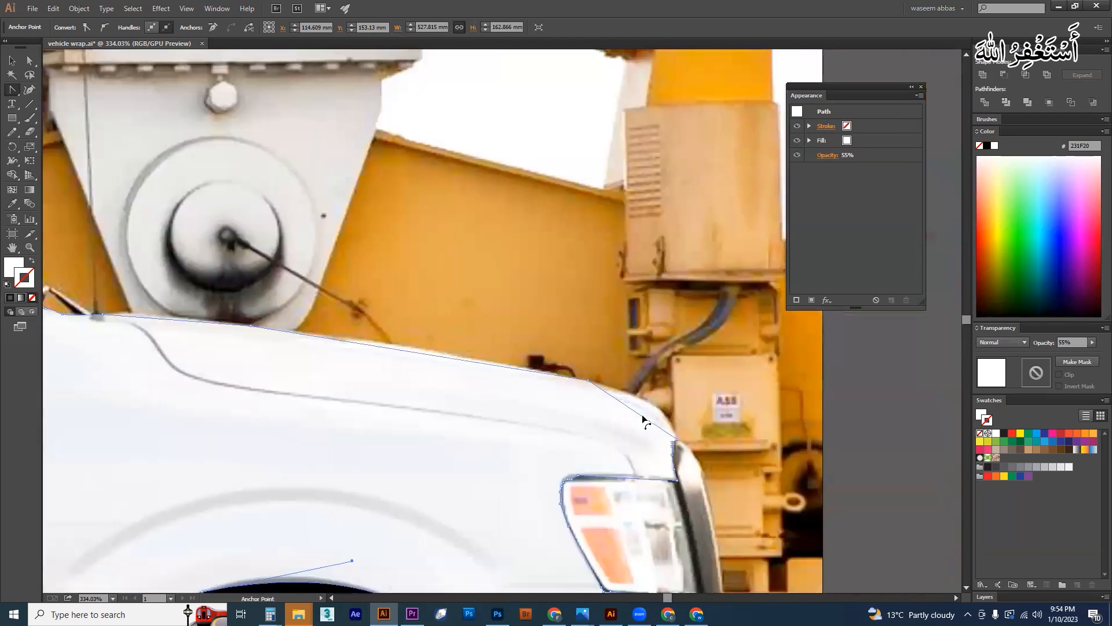
drag(651, 416, 657, 408)
drag(541, 404, 954, 456)
drag(446, 290, 897, 532)
drag(566, 322, 574, 312)
Step: Curve the path segment at the roof's rear corner and check the outline along the van's rear side
drag(458, 330, 945, 354)
drag(235, 365, 713, 383)
drag(498, 384, 578, 384)
drag(517, 325, 510, 320)
drag(515, 562, 473, 232)
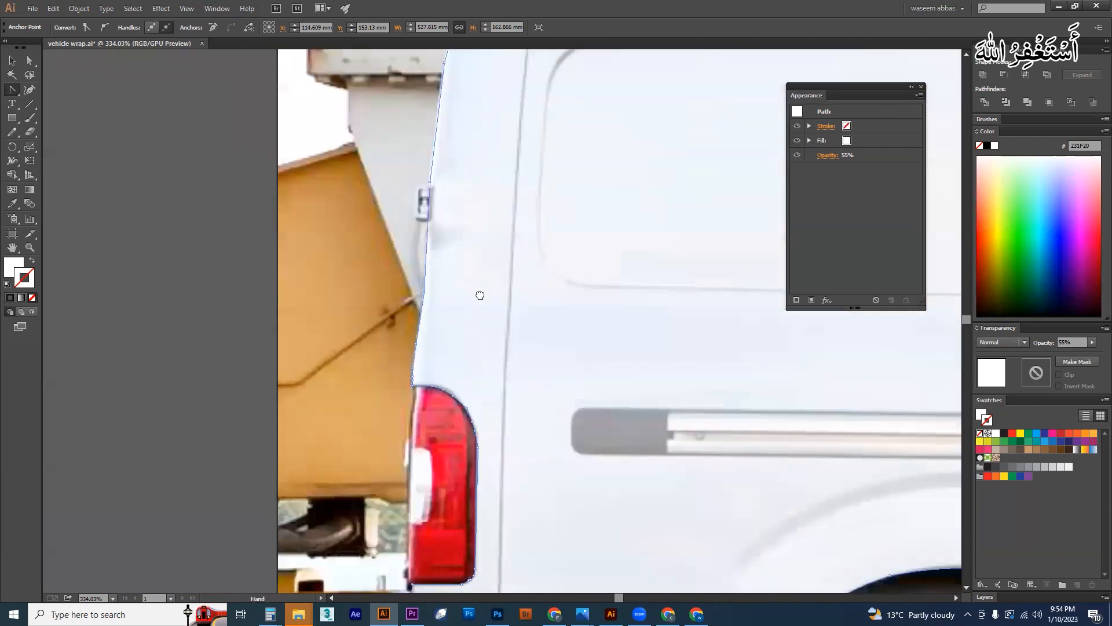
drag(480, 295, 422, 305)
drag(522, 408, 495, 212)
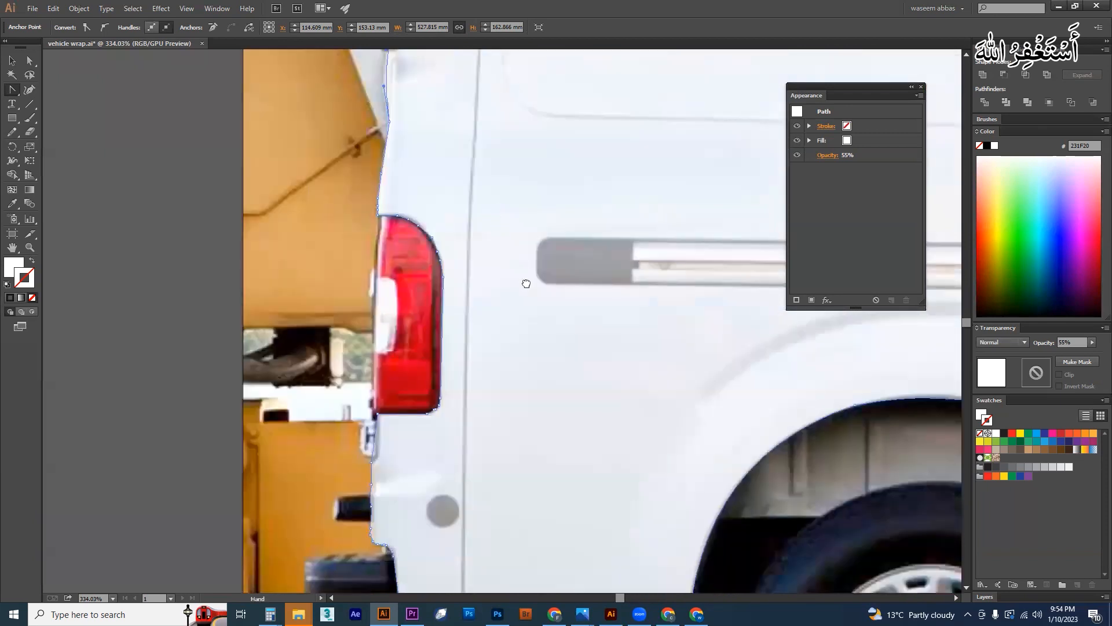
scroll(272, 321, down, 3)
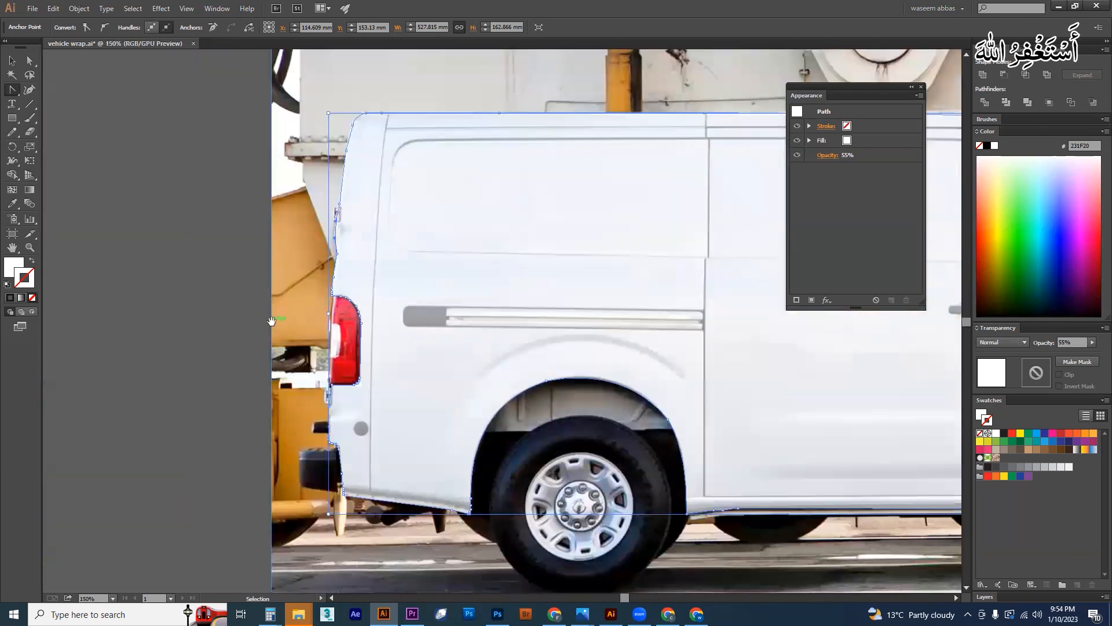
key(ctrl+minus)
key(ctrl+minus)
drag(670, 368, 397, 390)
Step: Fill the van body shape with magenta EC008C, leave it without a stroke and set its opacity to 75%
key(v)
click(696, 397)
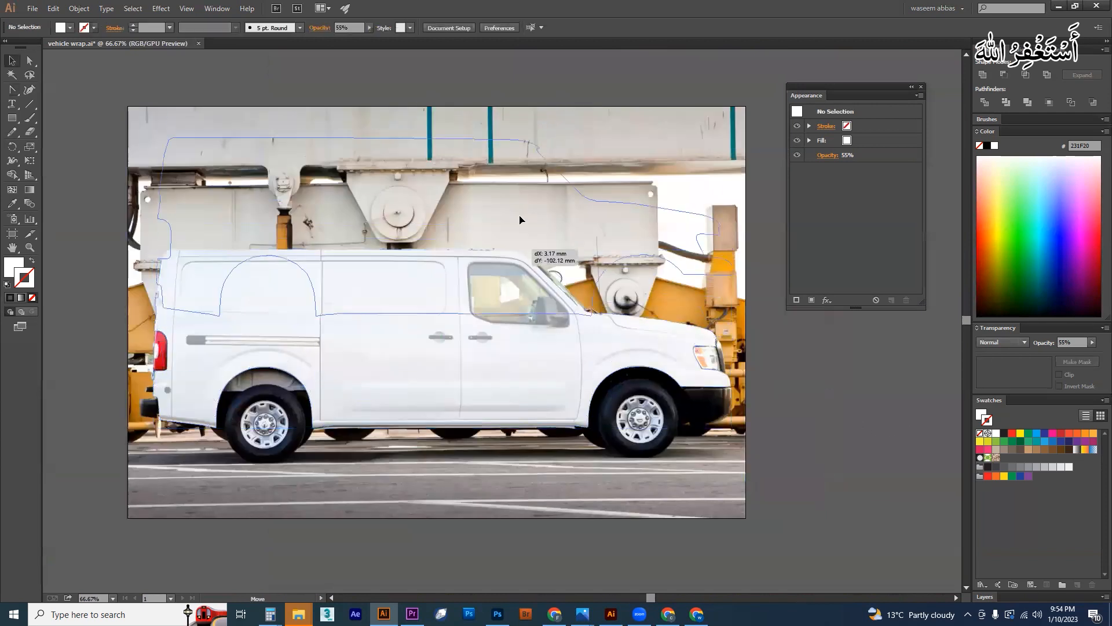
click(436, 363)
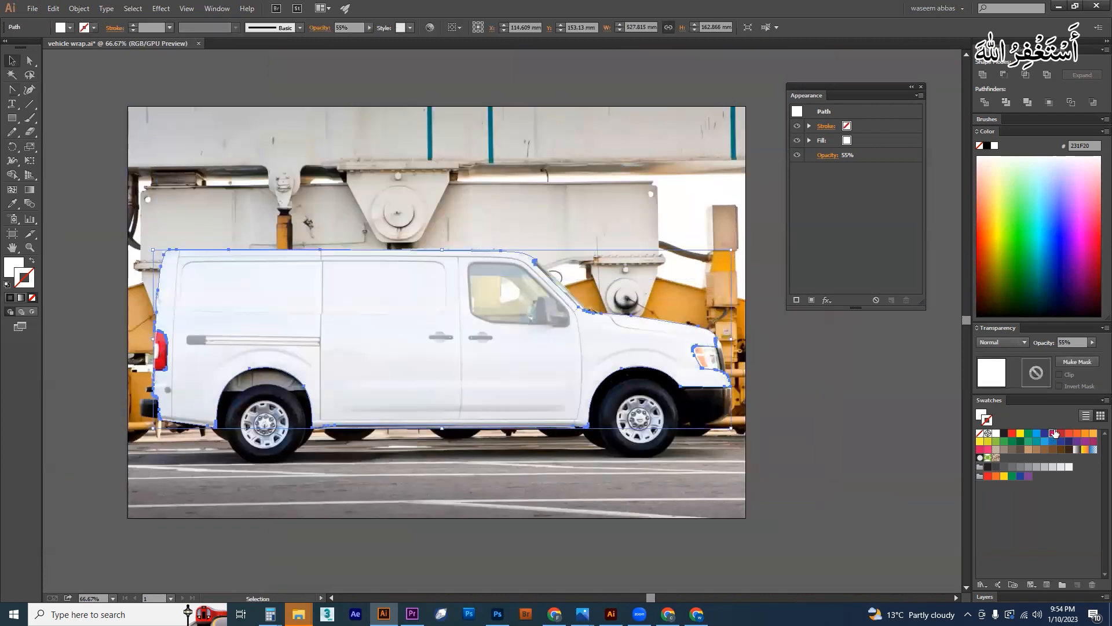
click(1054, 433)
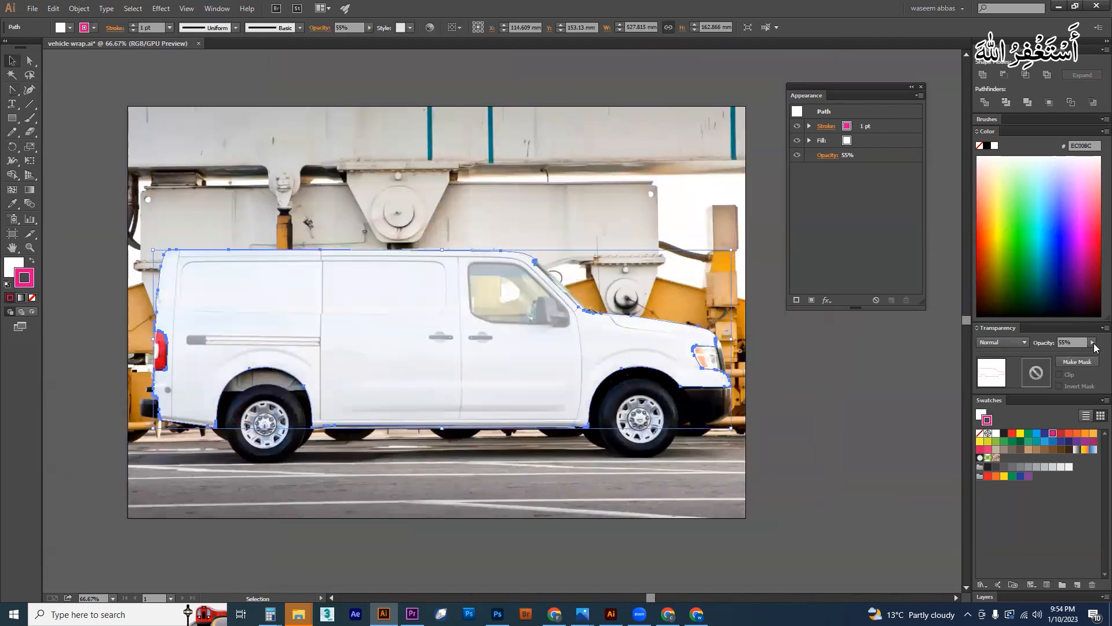
click(980, 434)
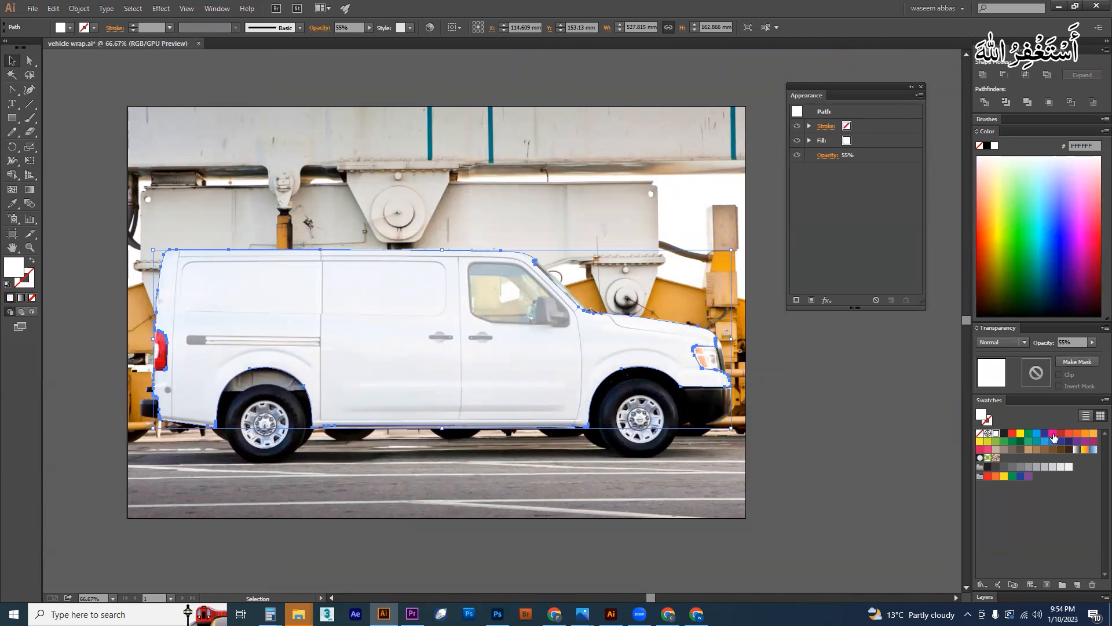
click(1053, 435)
click(1093, 343)
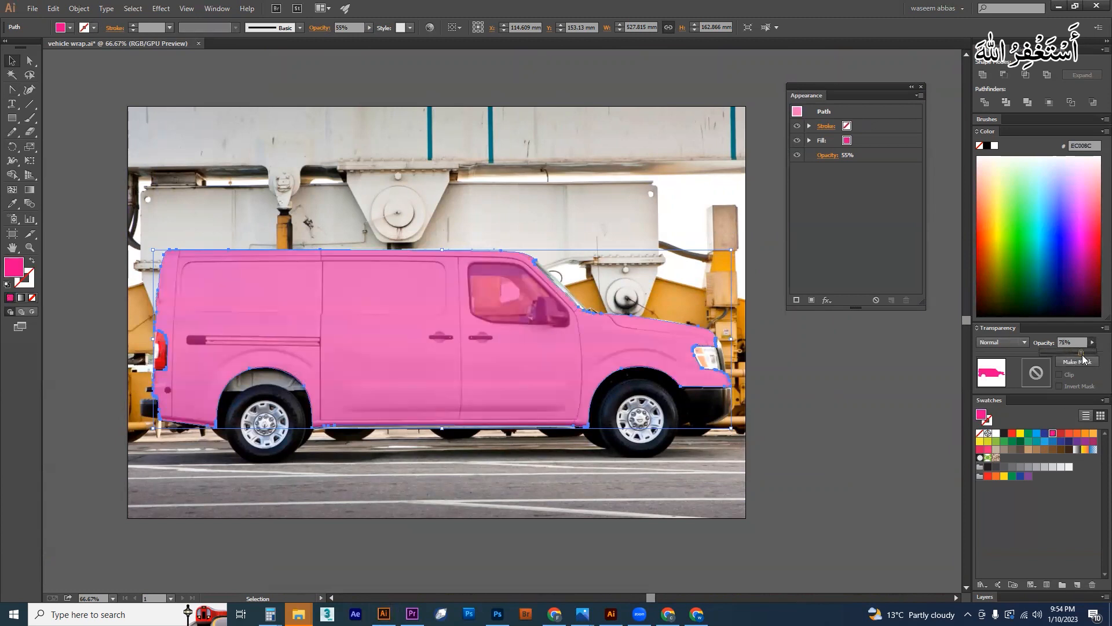
drag(1083, 355, 1082, 355)
click(583, 543)
Step: Set the fill to yellow FFF200 and start a new Pen path along the front door window's upper edge
key(z)
drag(502, 262, 723, 391)
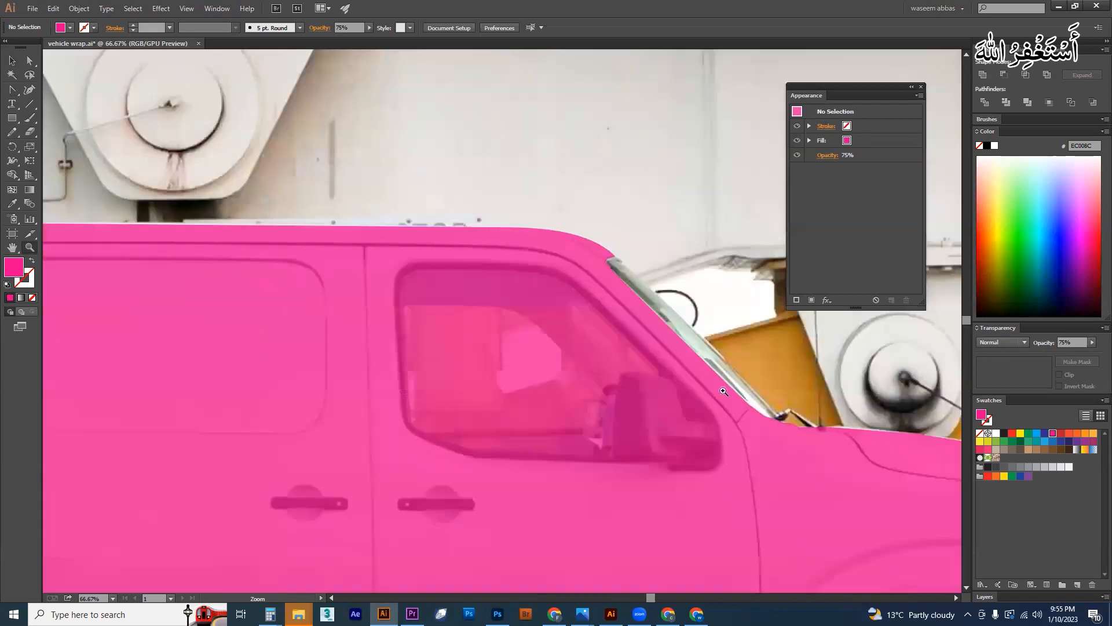
drag(618, 343, 530, 312)
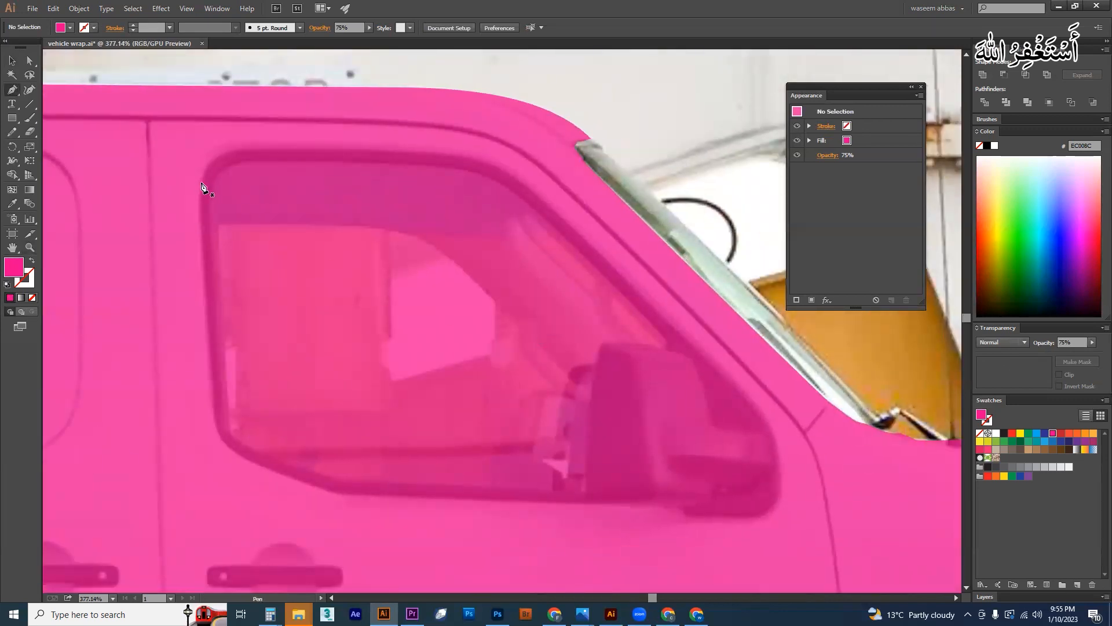
click(1021, 435)
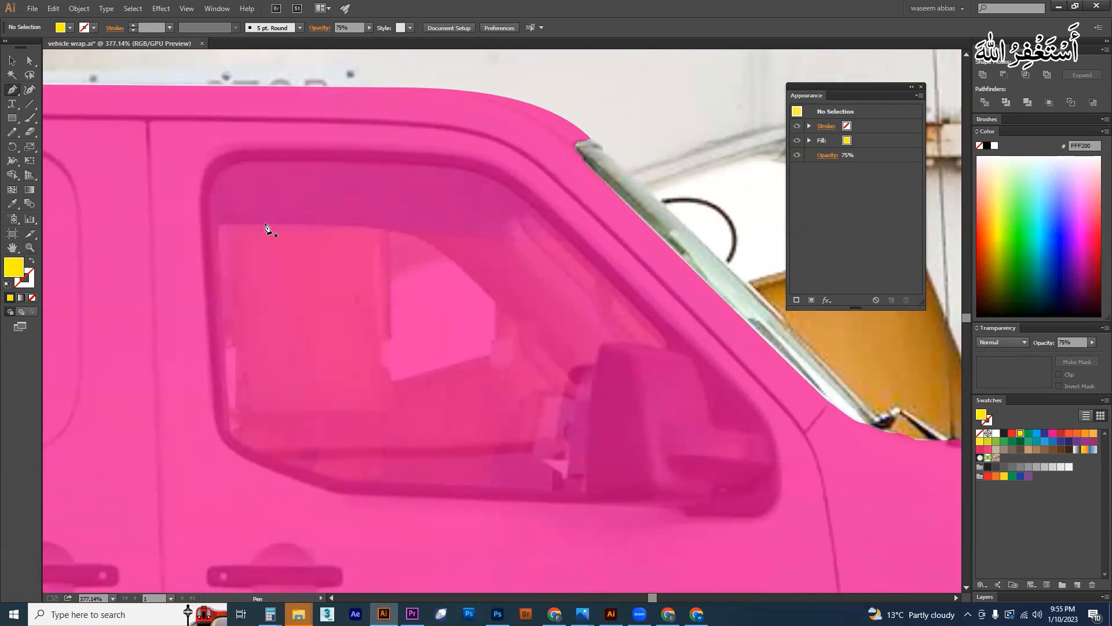
click(243, 151)
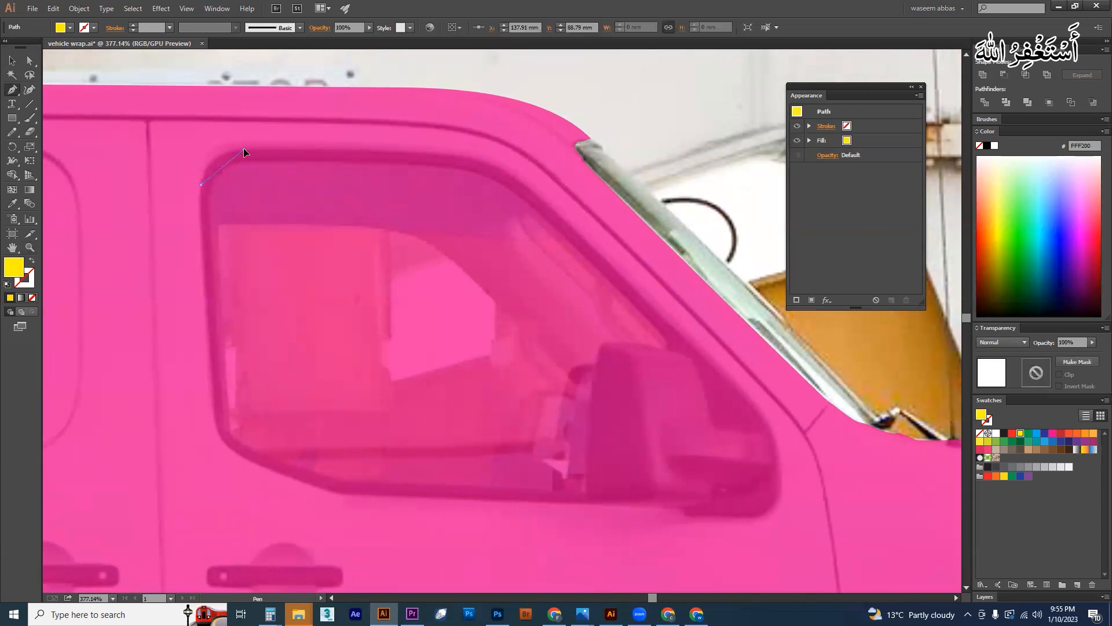
click(455, 157)
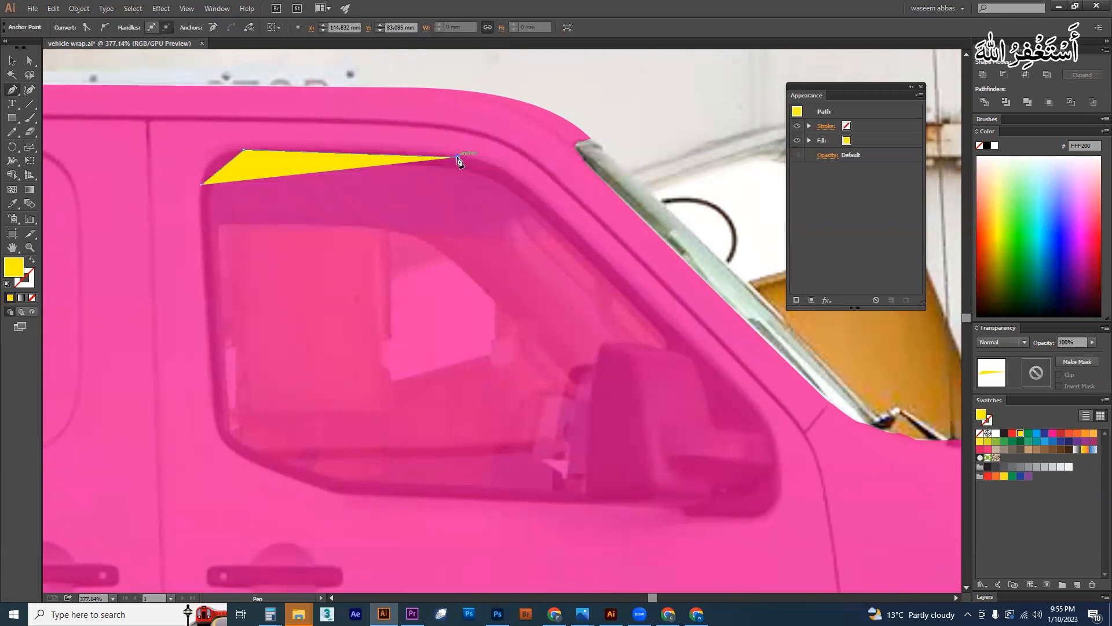
click(533, 194)
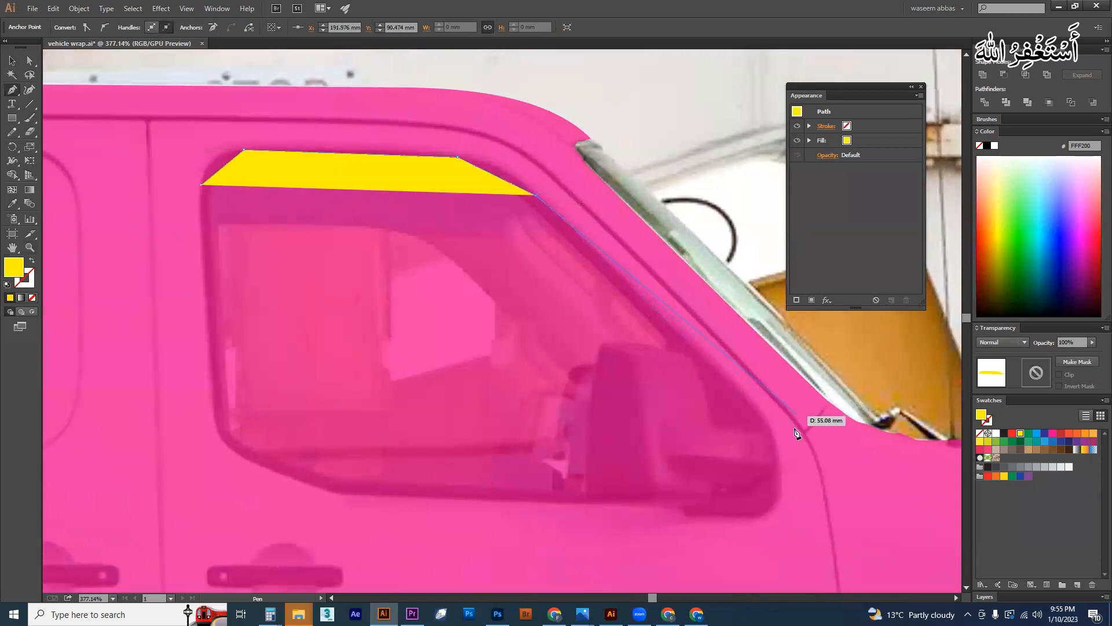
Step: Continue the Pen path down the front door window's sloped front edge and around the side mirror's lower corner
click(758, 406)
click(775, 438)
click(776, 475)
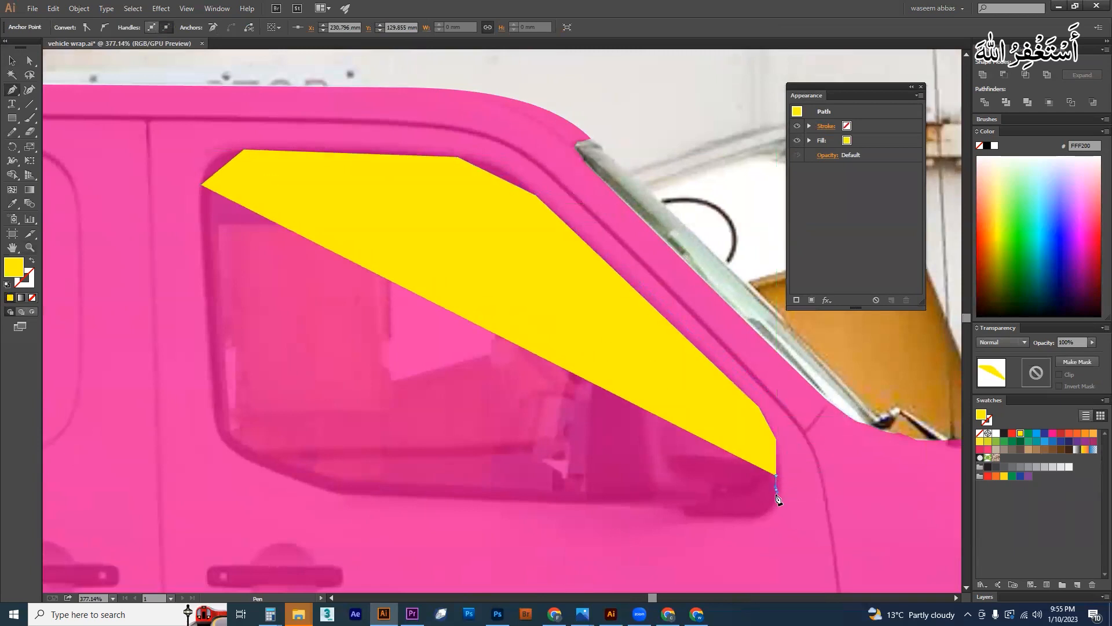
click(776, 490)
click(772, 499)
click(766, 508)
click(761, 513)
click(685, 516)
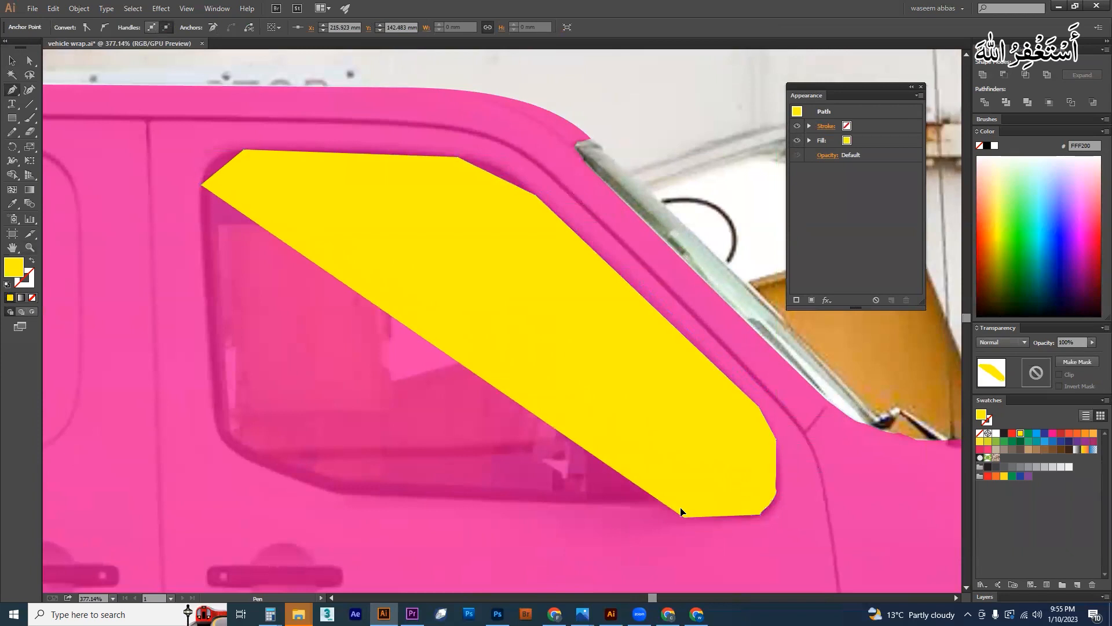
click(682, 508)
Step: Lower the window path's opacity to 60%, trace the window's bottom and rear edges, and close the path
click(1092, 343)
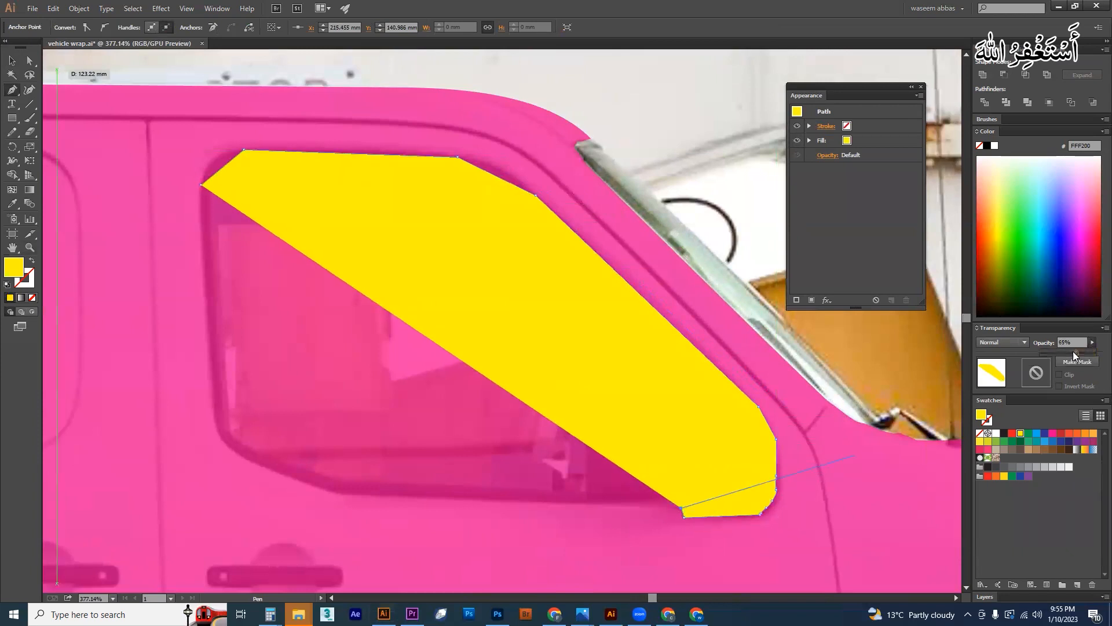
drag(1073, 351, 1072, 352)
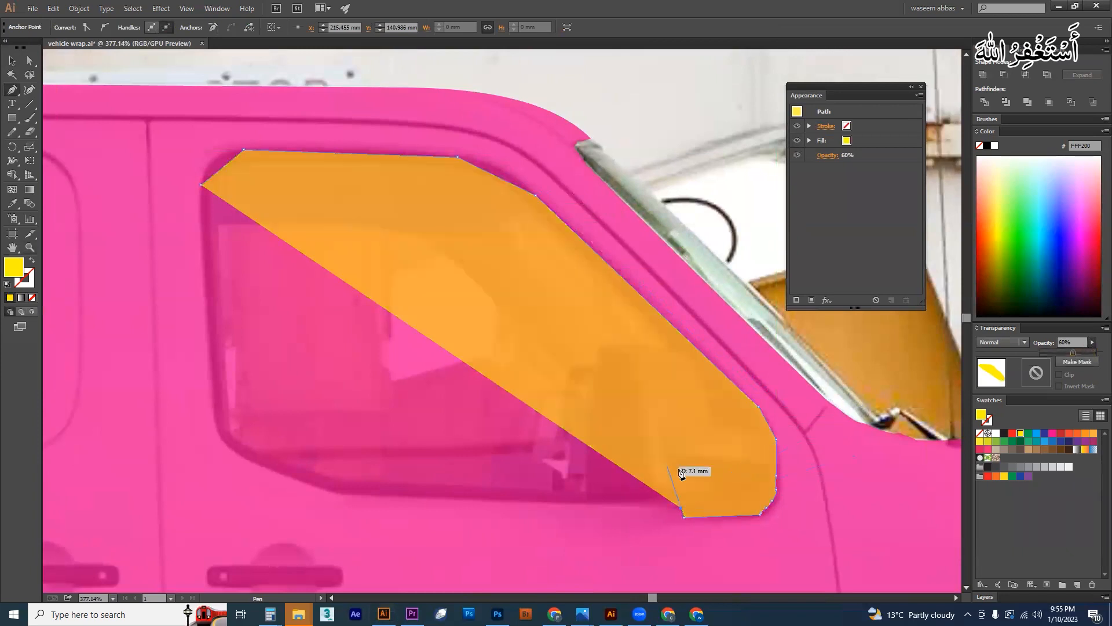
click(385, 497)
click(342, 493)
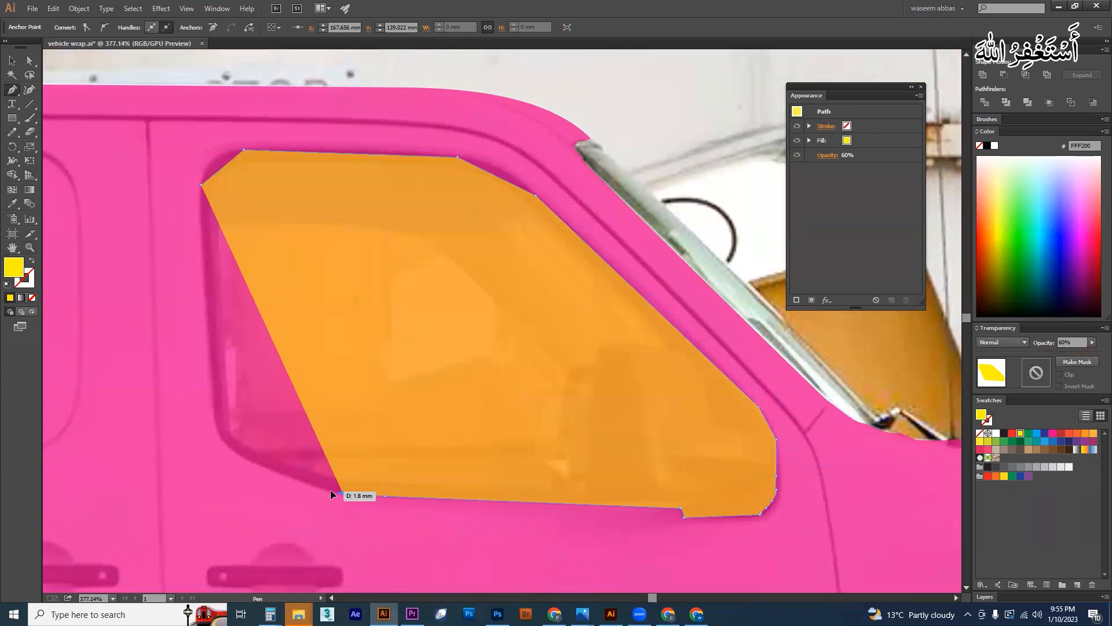
click(239, 456)
click(223, 442)
click(217, 430)
drag(214, 417, 211, 204)
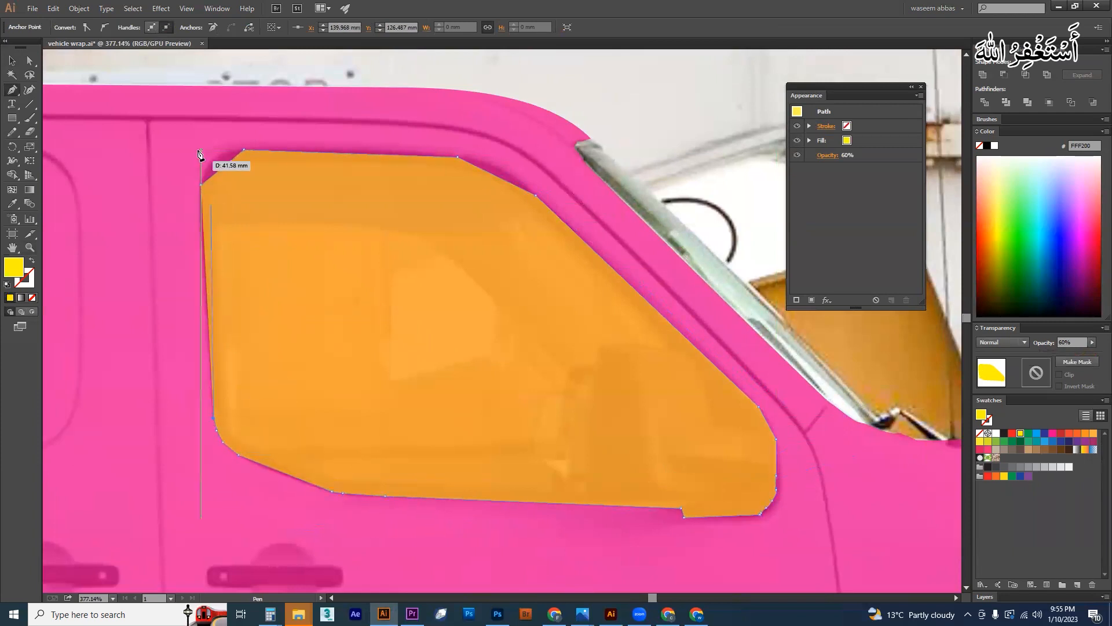
click(202, 184)
Step: Curve the window path's rear edge and its two upper corner segments with the Anchor Point tool to match the window
key(shift+c)
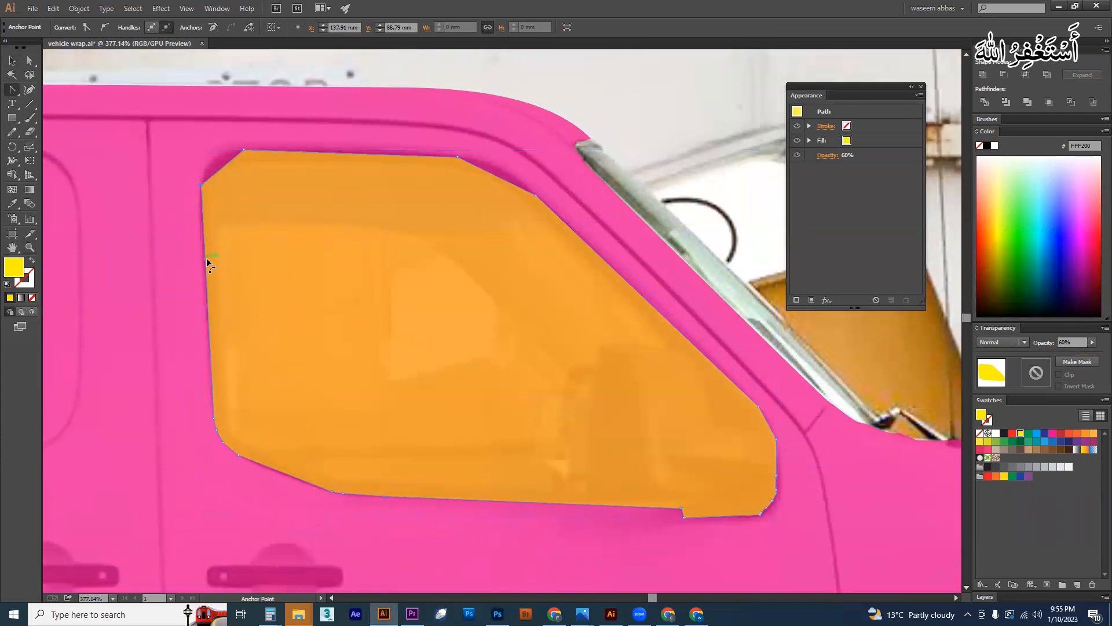
drag(206, 264, 201, 264)
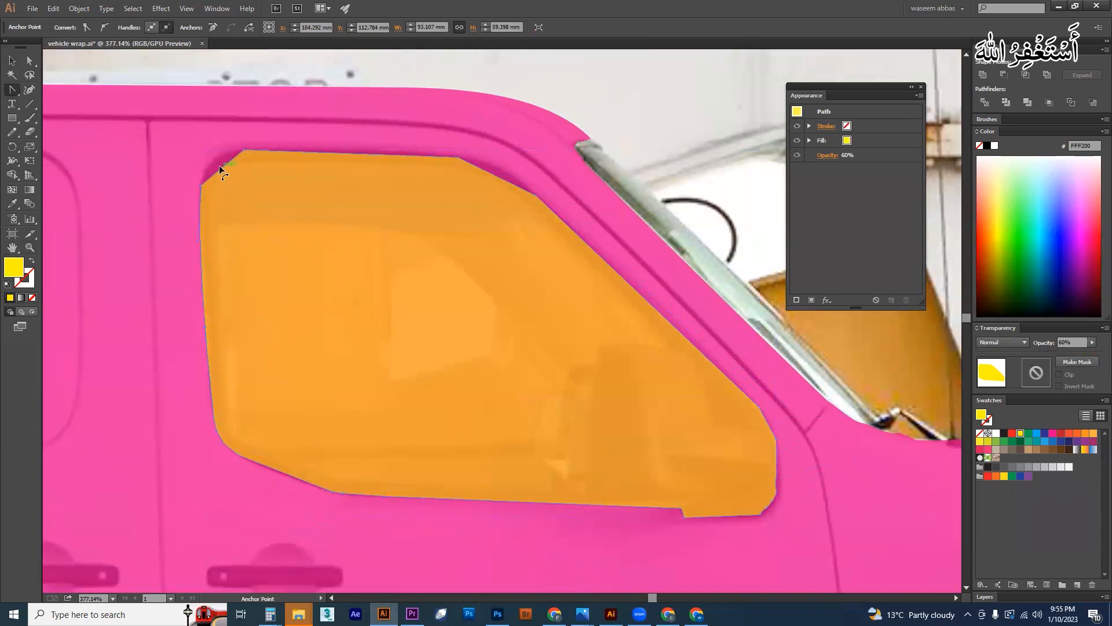
drag(220, 170, 218, 159)
drag(497, 174, 504, 186)
Step: Select the window shape together with the van body and cut the window area out with the Shape Builder tool
key(v)
shift+click(521, 137)
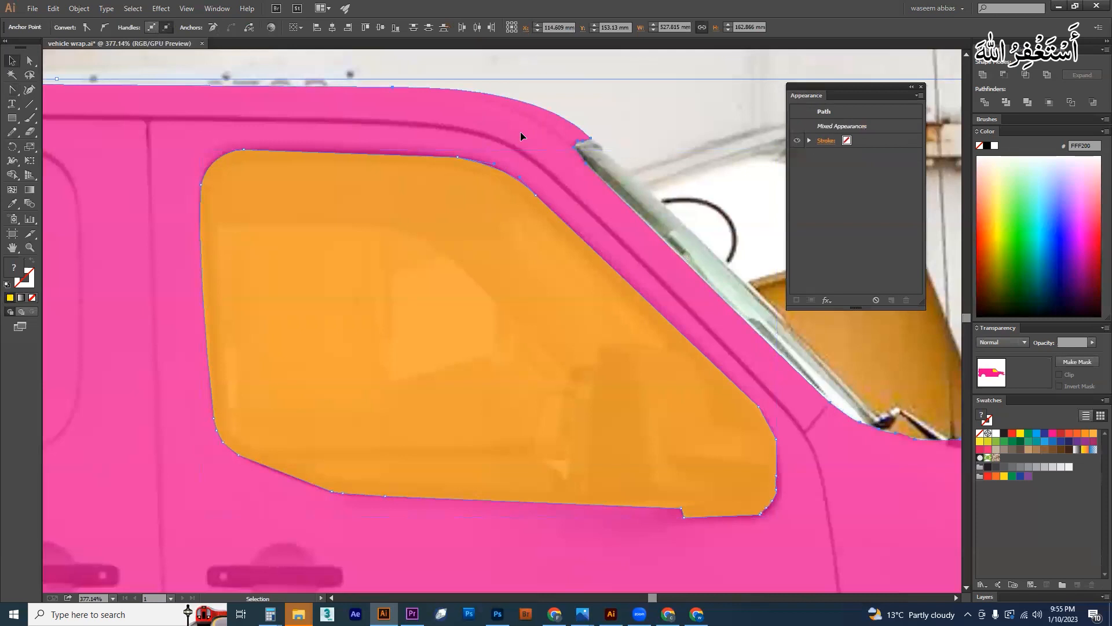
click(13, 176)
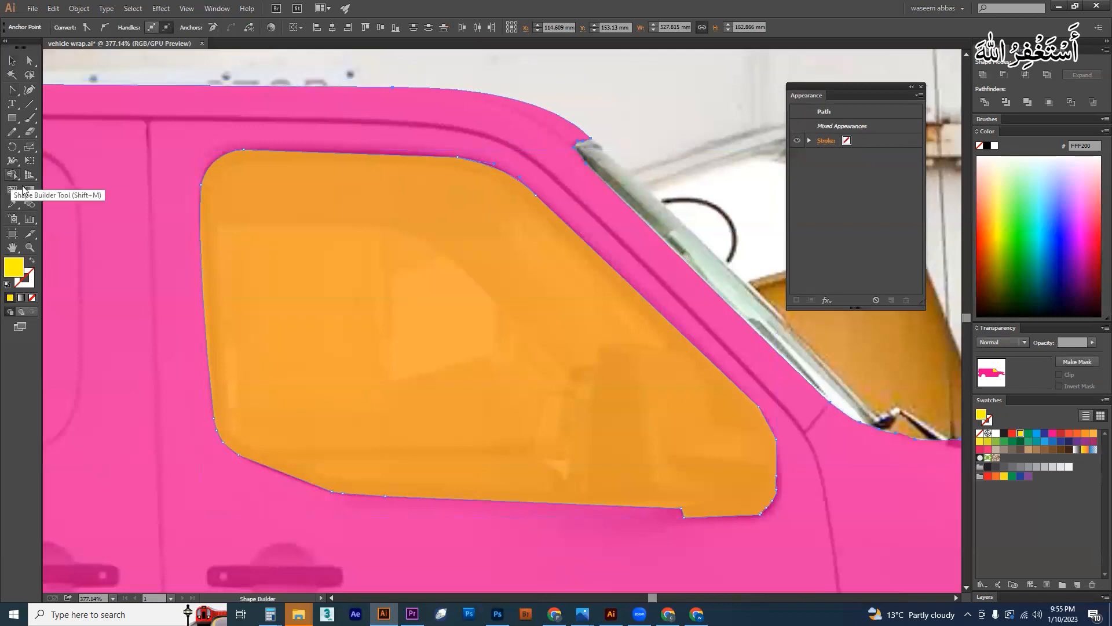
alt+click(422, 289)
Step: Fill the van body compound path with white FFFFFF and deselect it
key(ctrl+minus)
key(ctrl+minus)
key(ctrl+minus)
key(ctrl+minus)
key(ctrl+minus)
key(ctrl+minus)
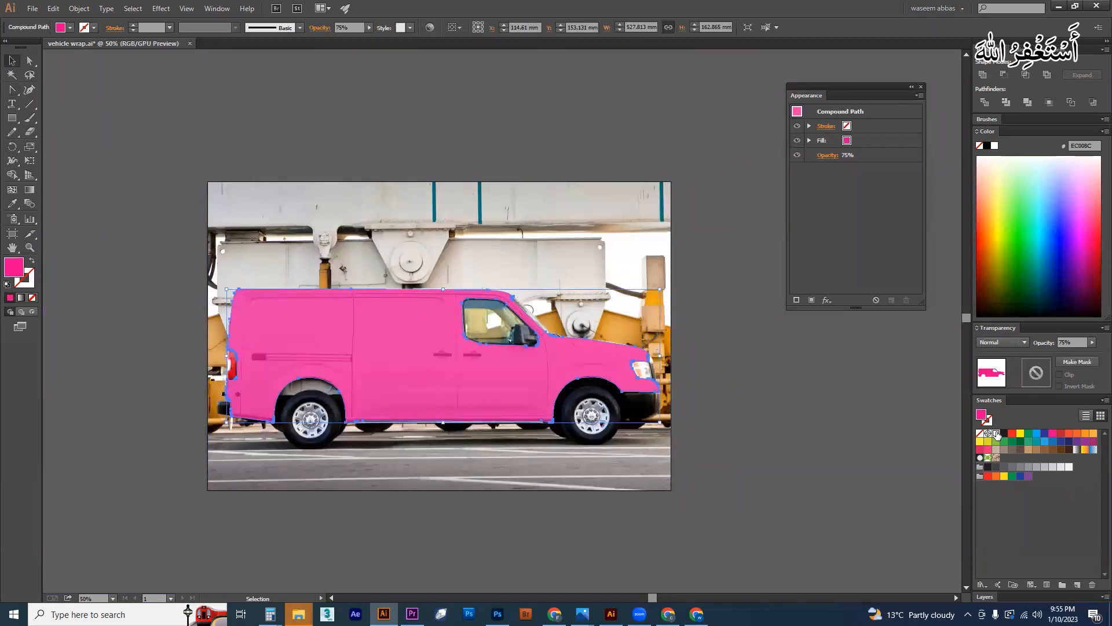
click(996, 433)
click(471, 377)
key(z)
click(400, 370)
drag(462, 383, 405, 341)
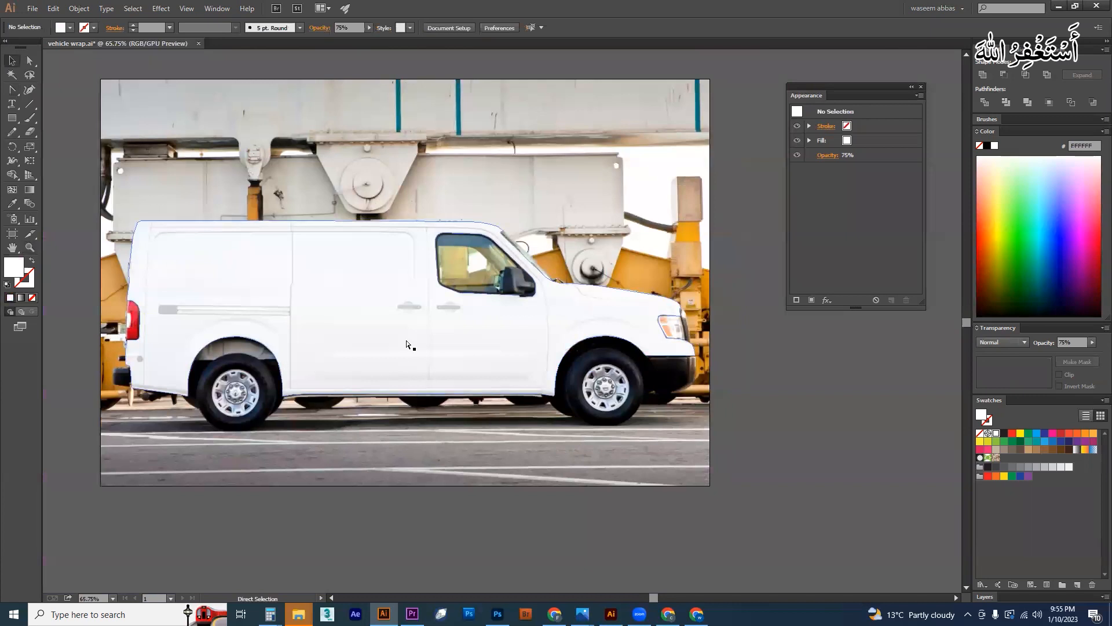
Step: Save the vehicle wrap document and switch to the Chrome window with the Sargodha Training Institute YouTube channel
key(ctrl+s)
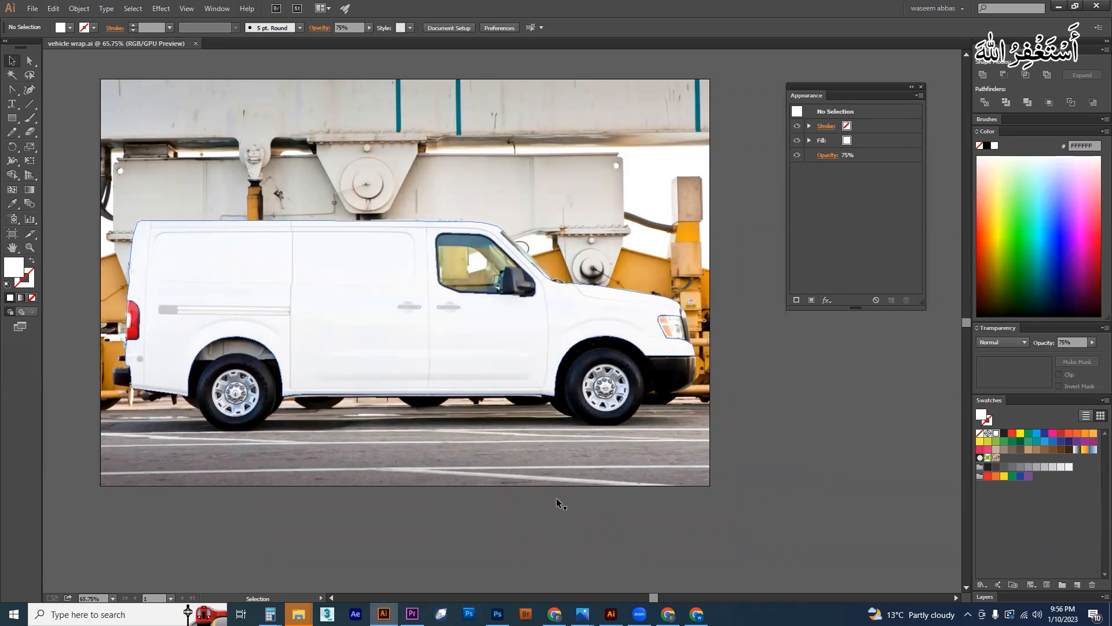
click(695, 613)
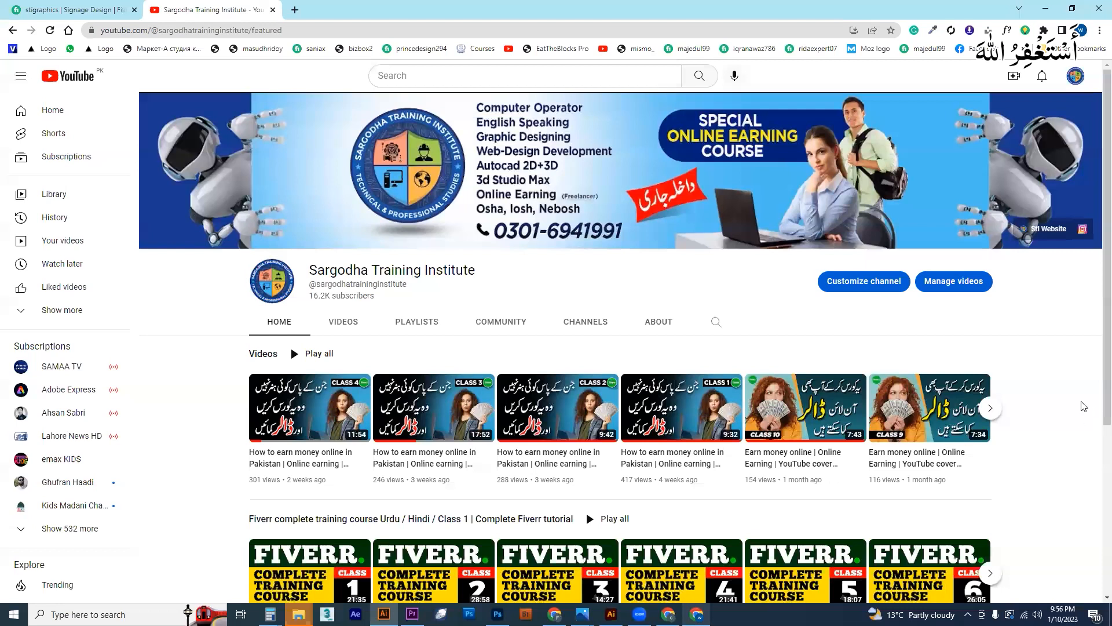